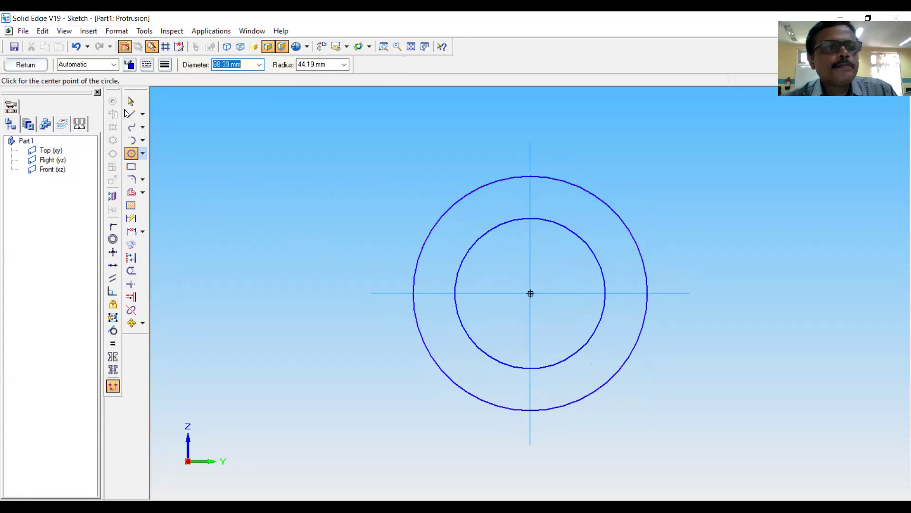
Dimension the diameters of the inner and outer concentric circles with Smart Dimension
{"action": "left_click", "coordinate": [131, 101]}
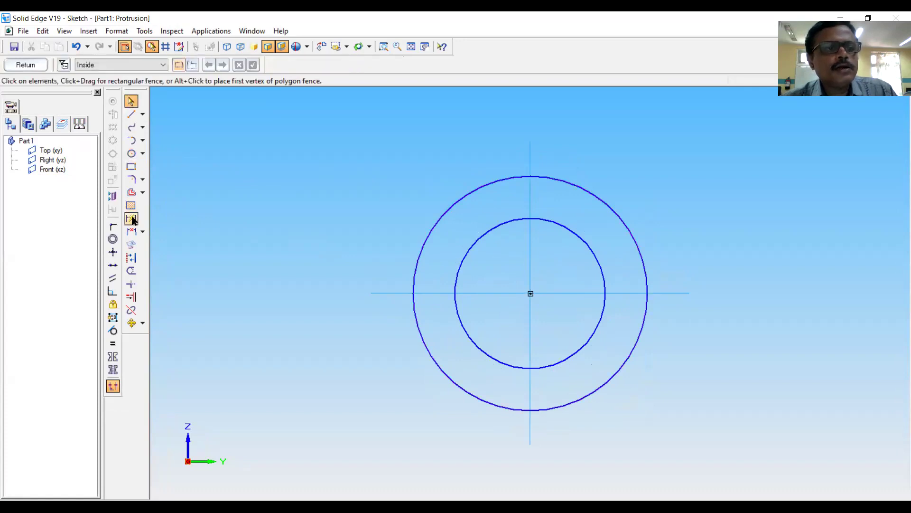
{"action": "left_click", "coordinate": [131, 218]}
{"action": "left_click", "coordinate": [579, 232]}
{"action": "left_click", "coordinate": [641, 175]}
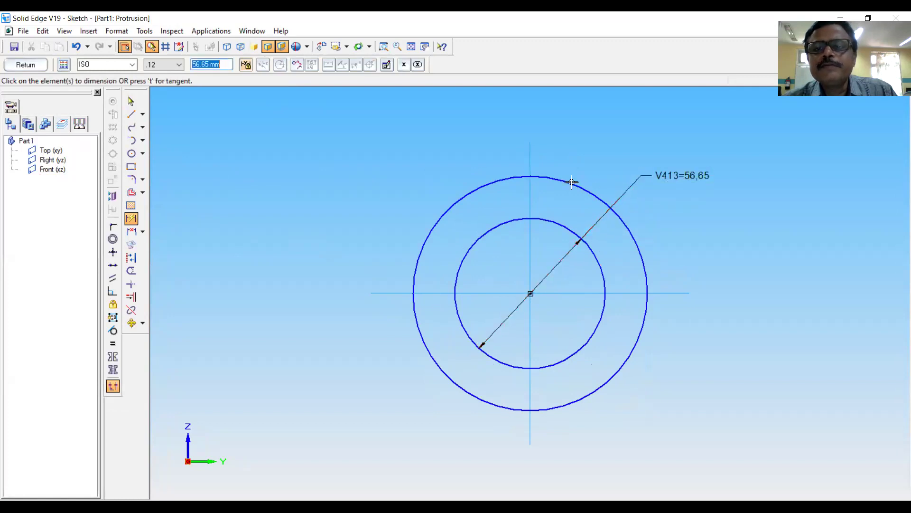
{"action": "left_click", "coordinate": [499, 178]}
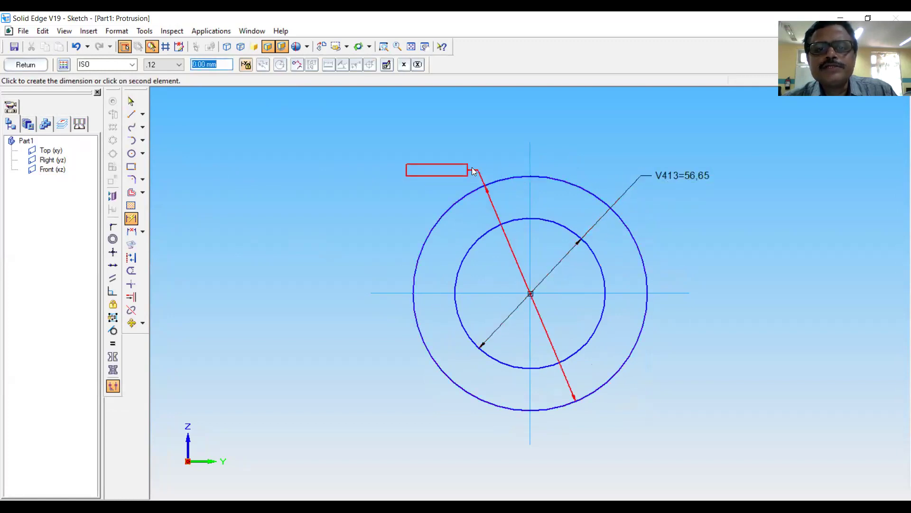
{"action": "left_click", "coordinate": [422, 160]}
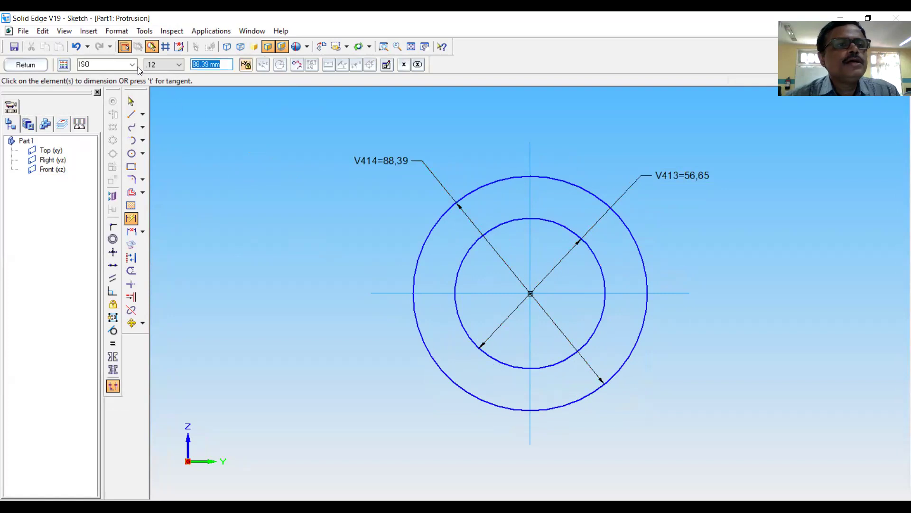
In the variable table, rename the inner circle's dimension variable to d and set its value to 25 mm
{"action": "left_click", "coordinate": [144, 31]}
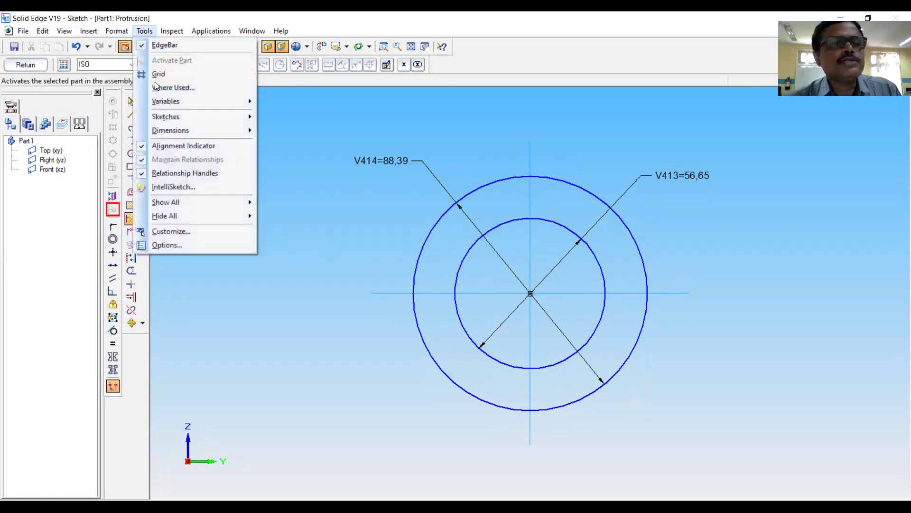
{"action": "mouse_move", "coordinate": [172, 102]}
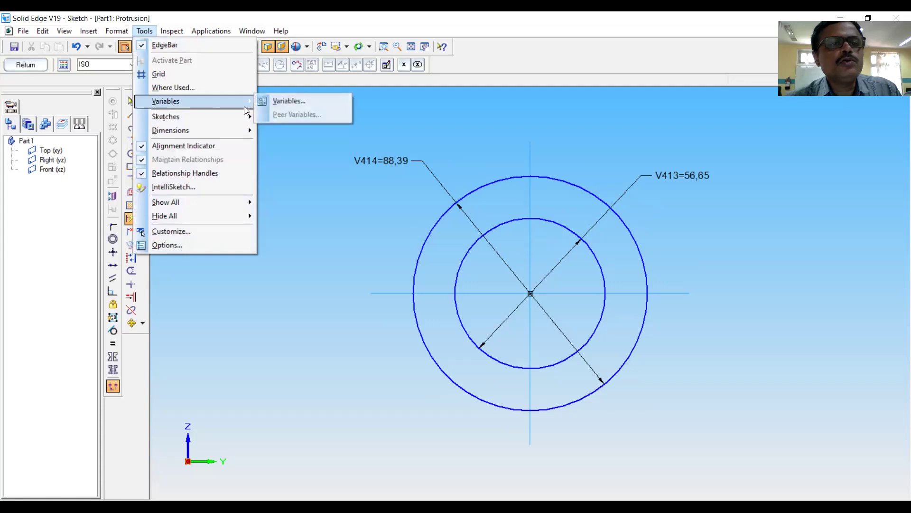
{"action": "left_click", "coordinate": [269, 101]}
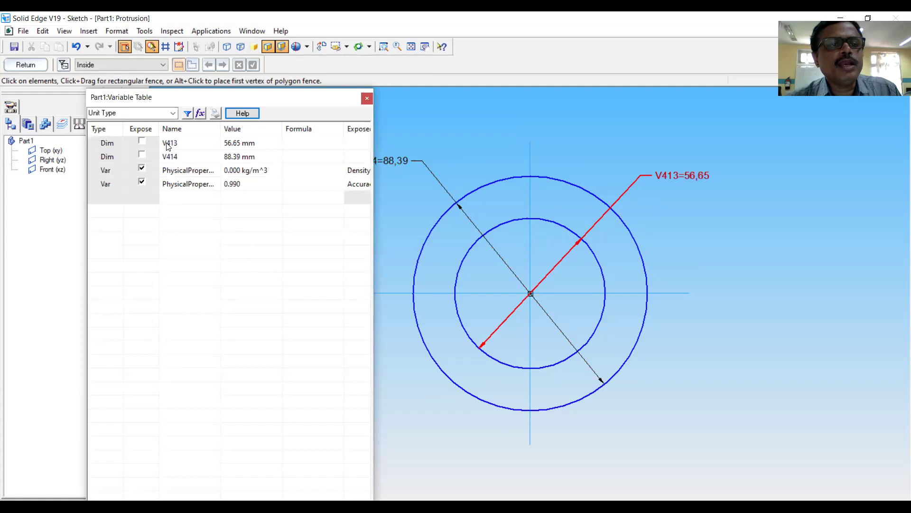
{"action": "left_click", "coordinate": [167, 146]}
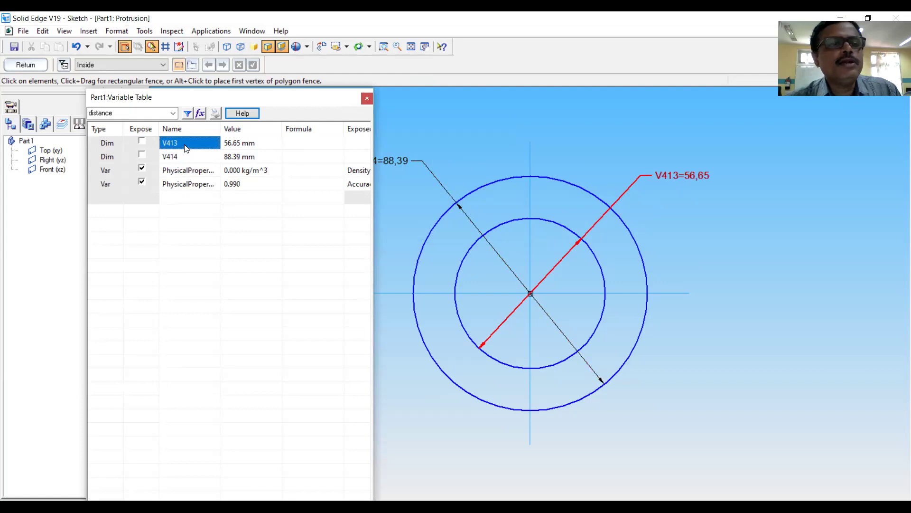
{"action": "type", "text": "d"}
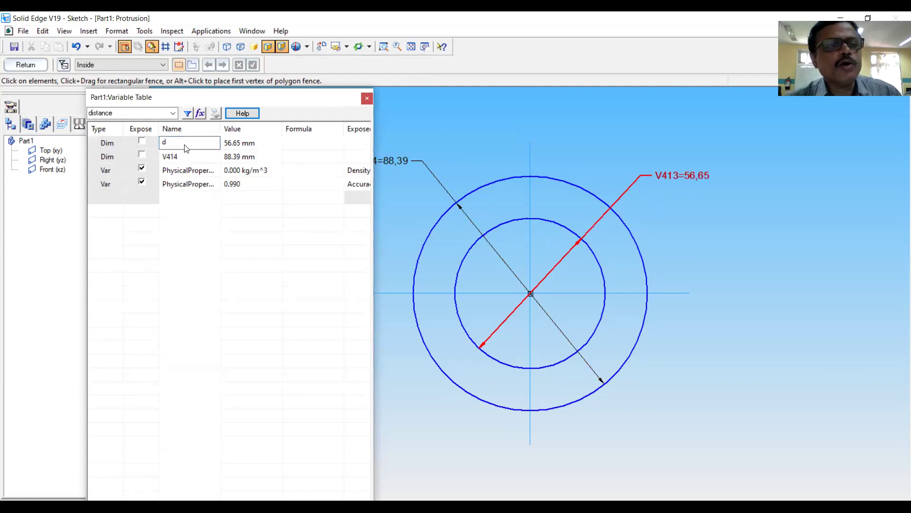
{"action": "key", "text": "Return"}
{"action": "left_click", "coordinate": [237, 145]}
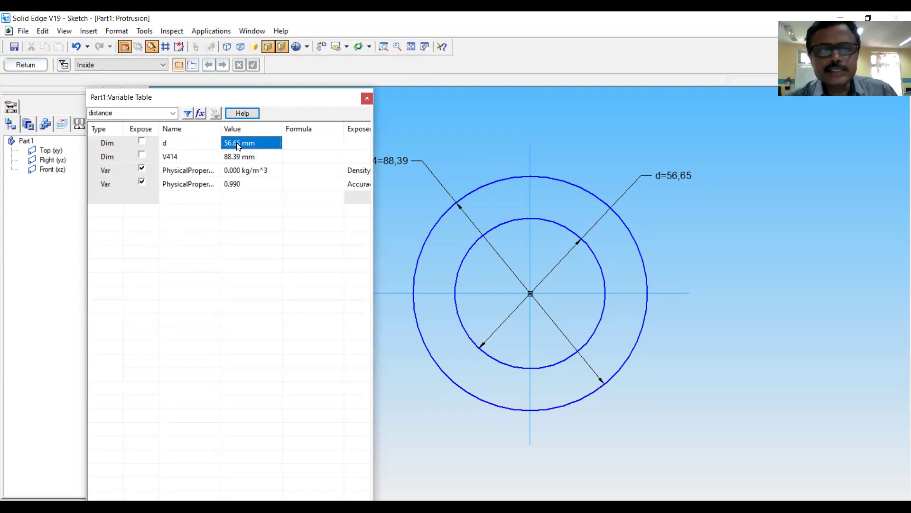
{"action": "type", "text": "25"}
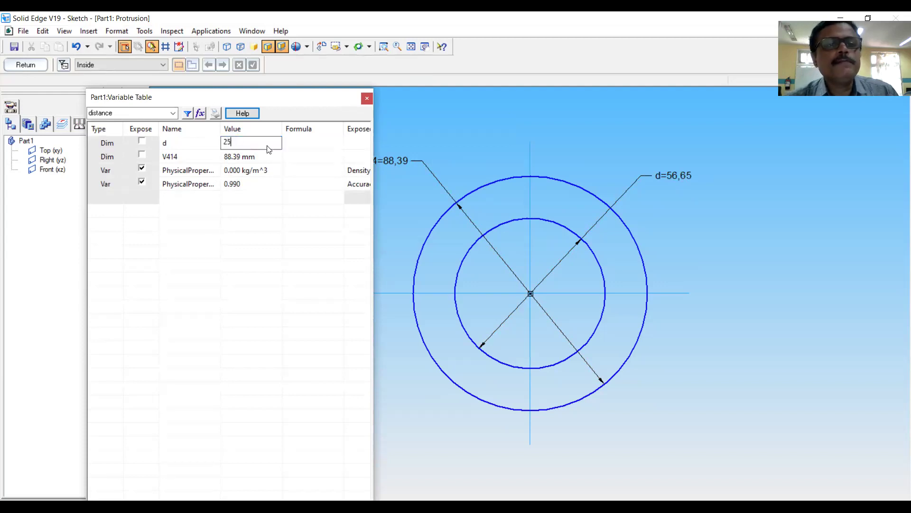
{"action": "key", "text": "Return"}
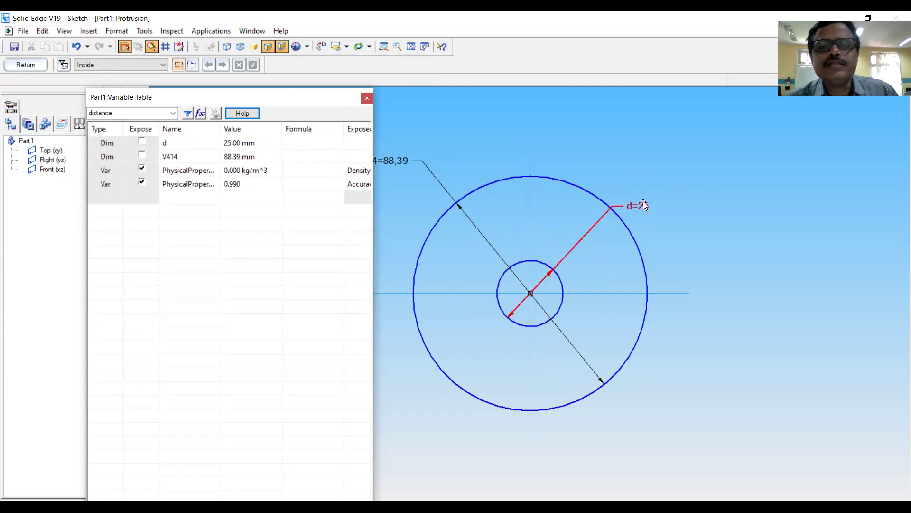
Rename the outer circle's dimension variable to hd, drive it by the formula =2*d+13 from the reference slide, and close the variable table
{"action": "left_click", "coordinate": [171, 156]}
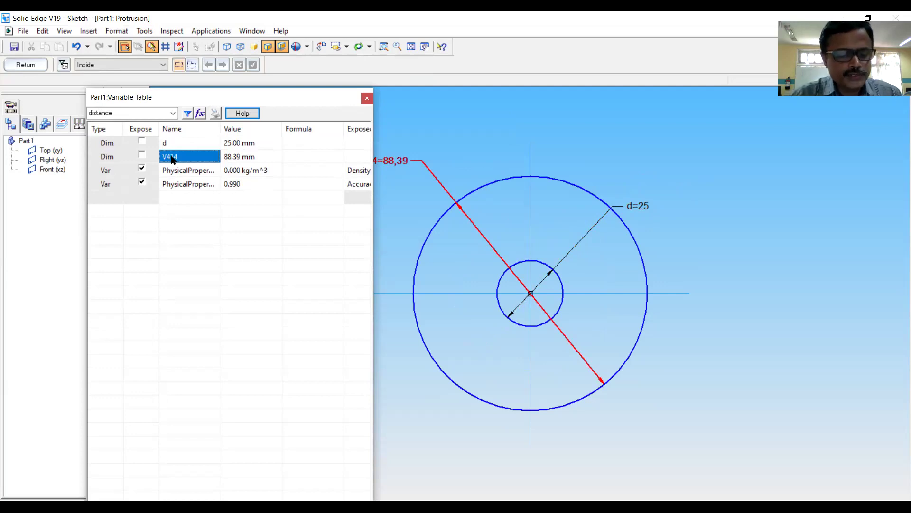
{"action": "type", "text": "hd"}
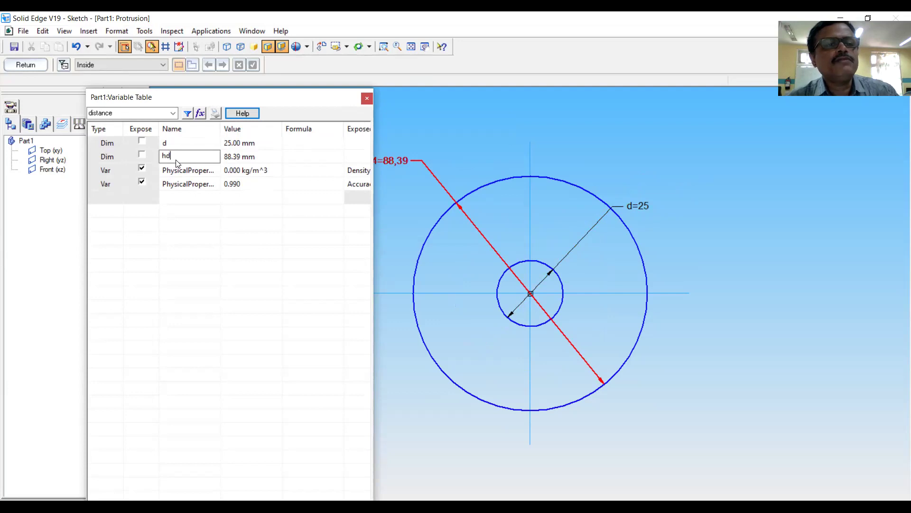
{"action": "left_click", "coordinate": [294, 159]}
{"action": "left_click", "coordinate": [291, 156]}
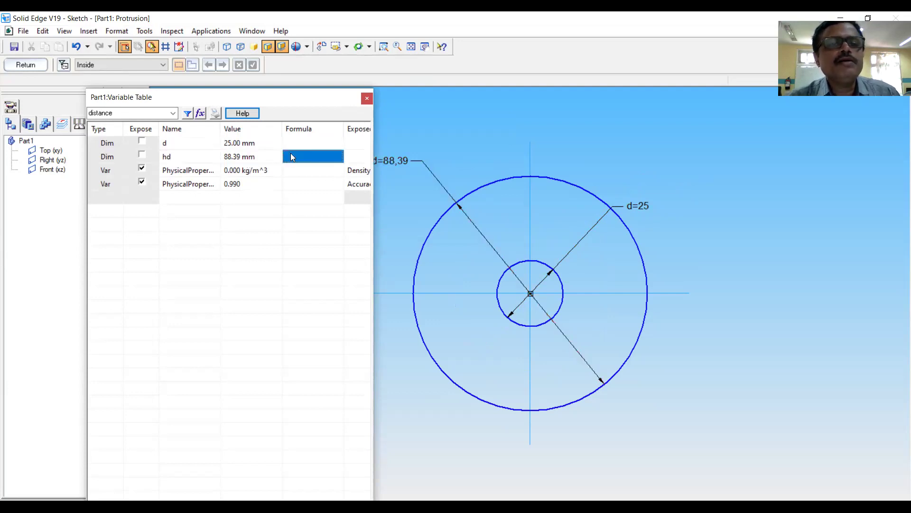
{"action": "type", "text": "="}
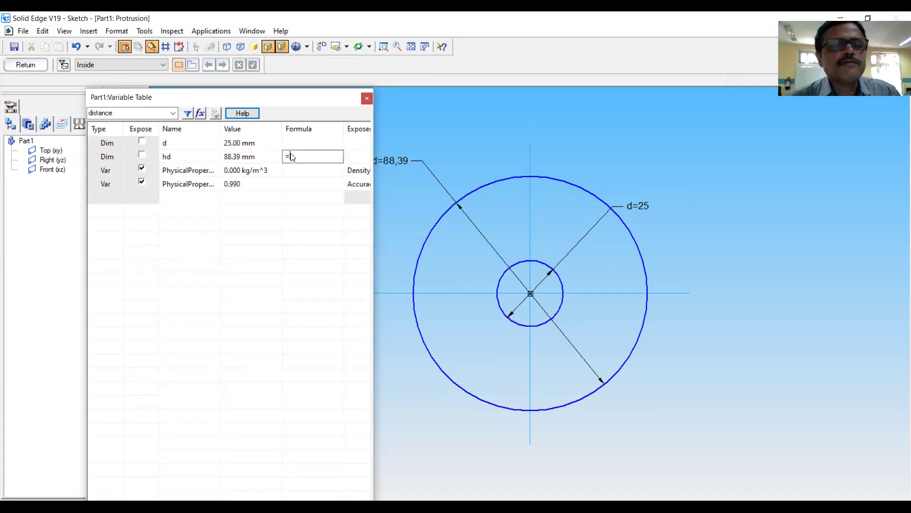
{"action": "left_click", "coordinate": [319, 506]}
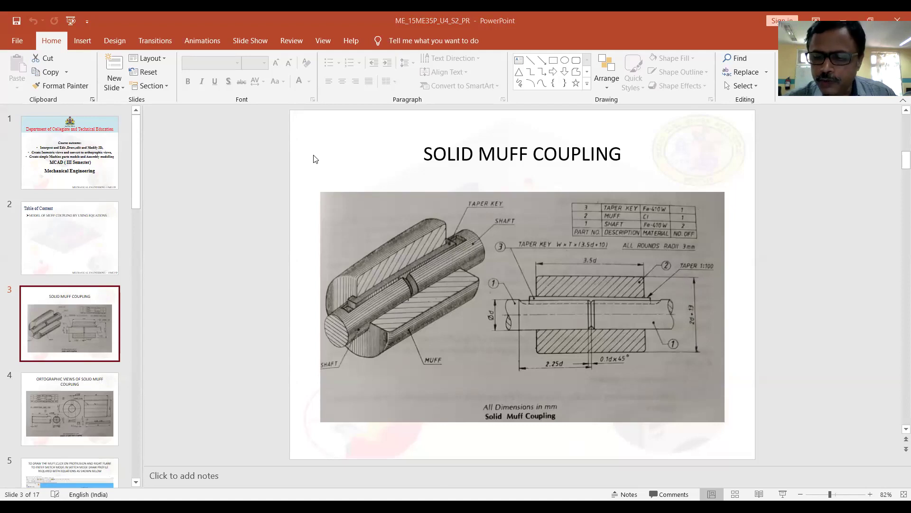
{"action": "key", "text": "alt+Tab"}
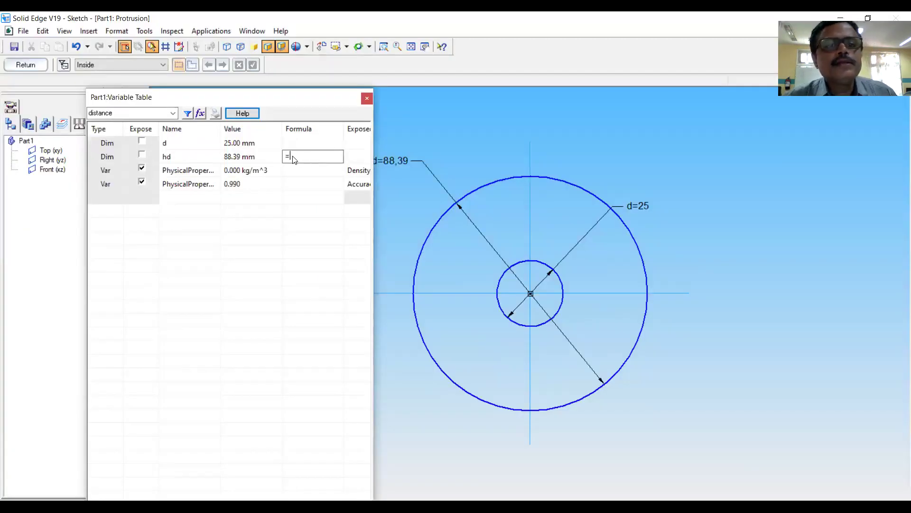
{"action": "type", "text": "2*"}
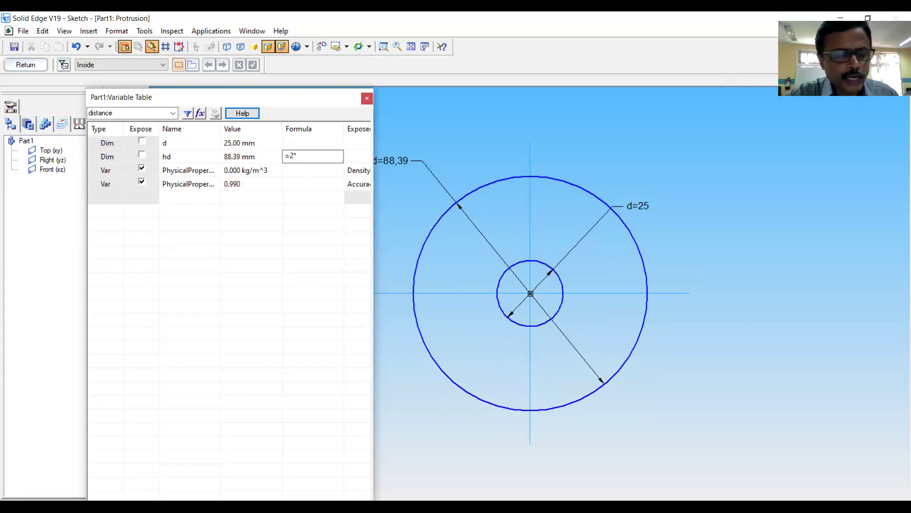
{"action": "type", "text": "d+13"}
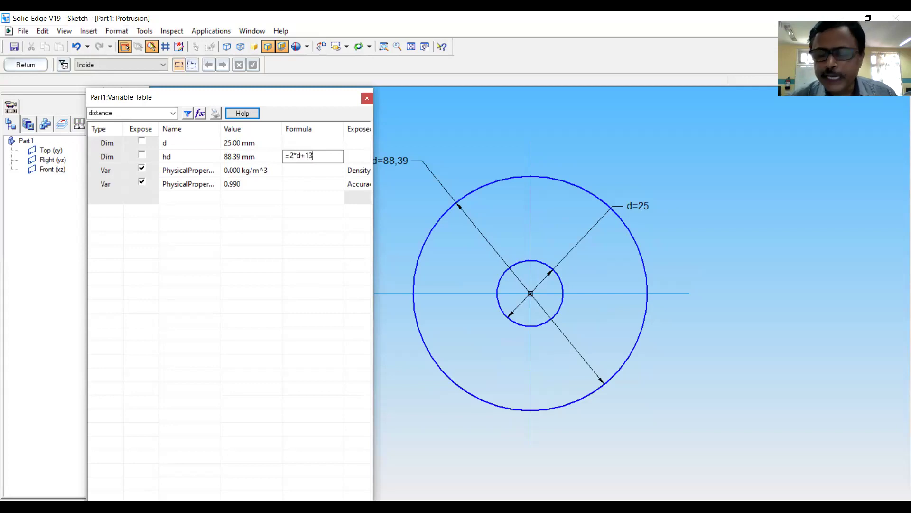
{"action": "key", "text": "Return"}
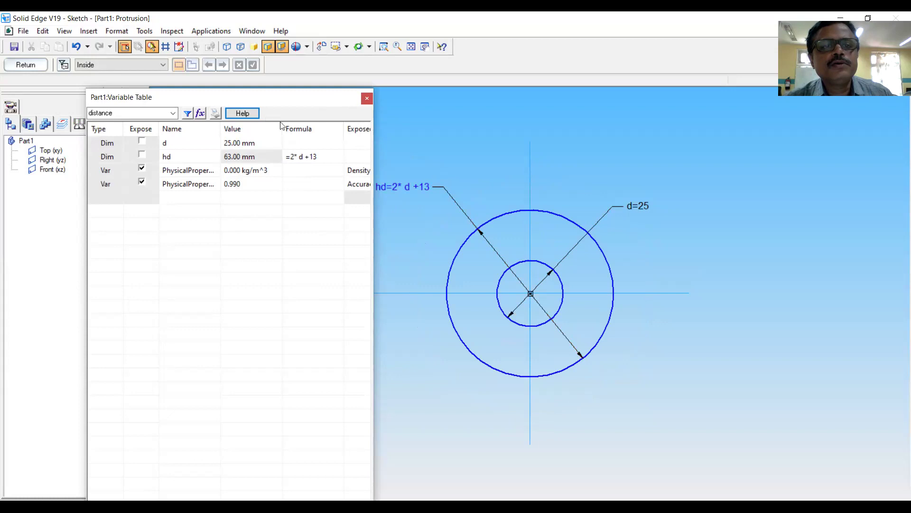
{"action": "left_click_drag", "start_coordinate": [349, 99], "coordinate": [355, 129]}
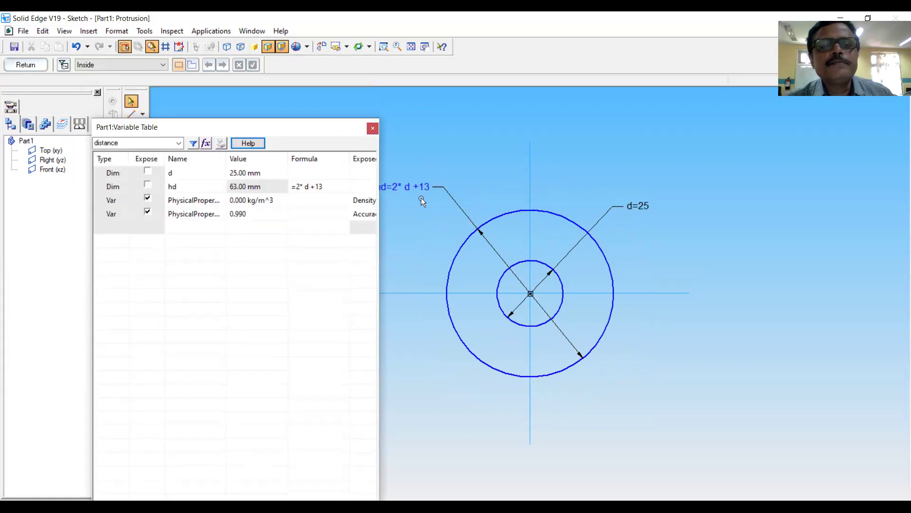
{"action": "left_click", "coordinate": [372, 129]}
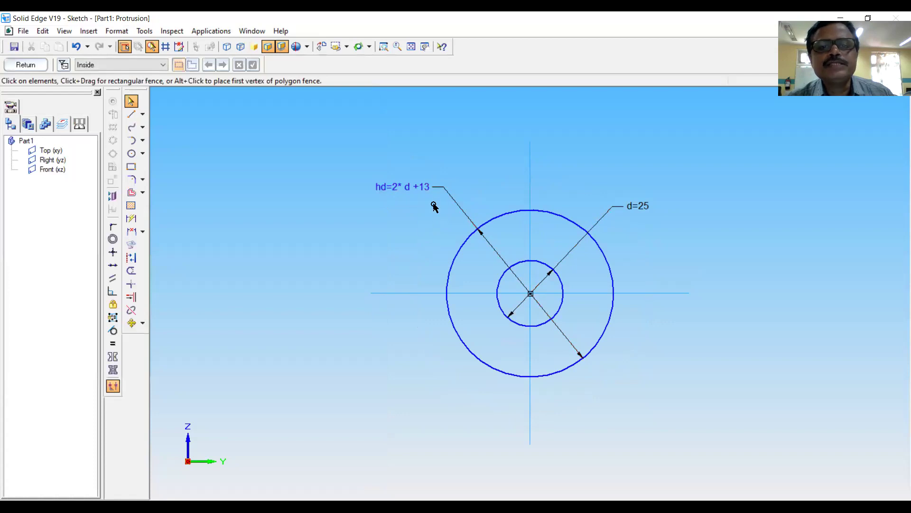
Finish the sketch and extrude the ring profile symmetrically about its plane to a depth of about 82 mm
{"action": "left_click", "coordinate": [25, 65]}
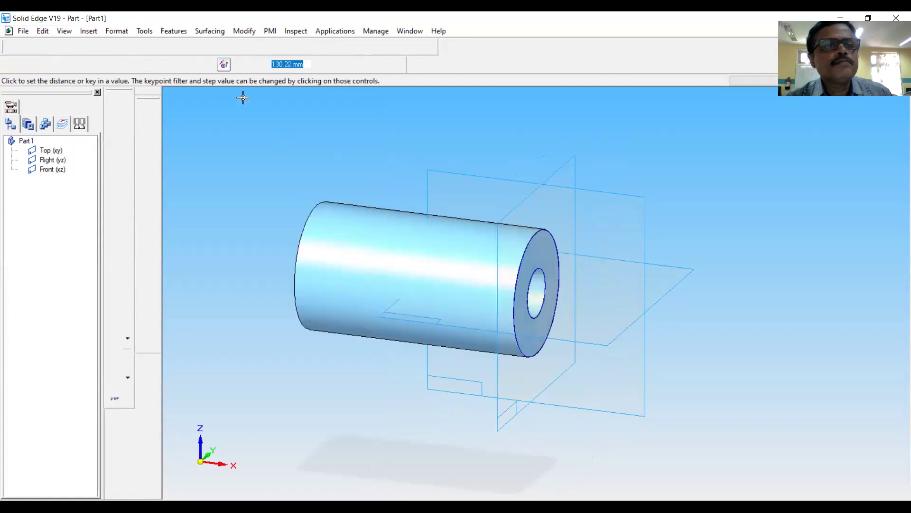
{"action": "left_click", "coordinate": [137, 65]}
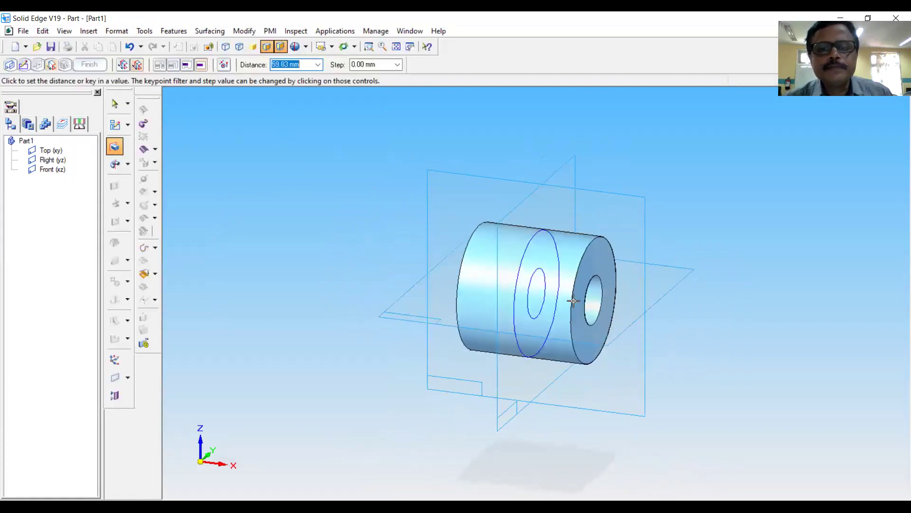
{"action": "left_click", "coordinate": [594, 308]}
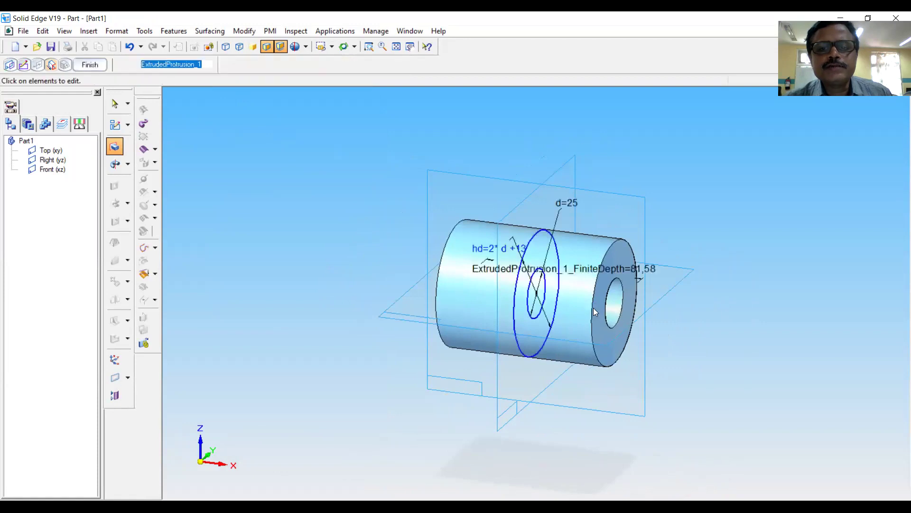
{"action": "left_click", "coordinate": [98, 65]}
{"action": "left_click", "coordinate": [98, 65]}
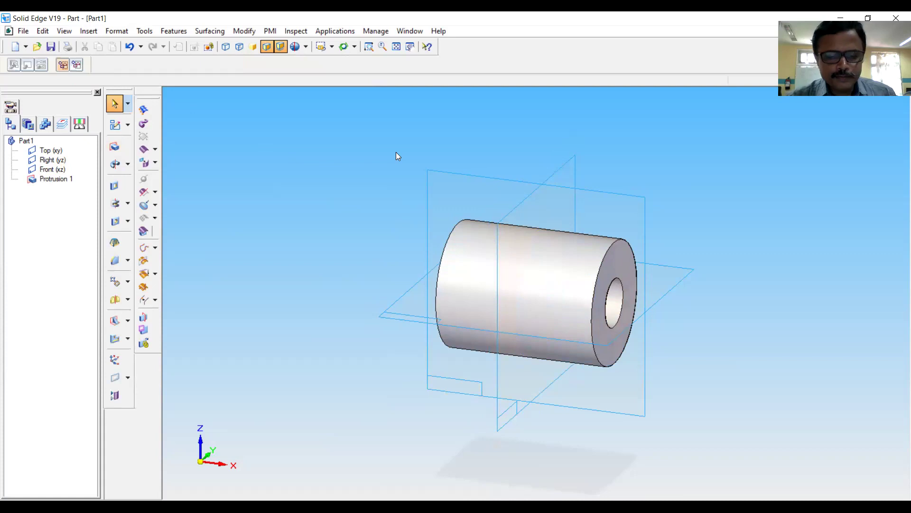
Reopen the variable table and rename the protrusion's finite depth variable to t, consulting the coupling drawing in PowerPoint
{"action": "key", "text": "ctrl+i"}
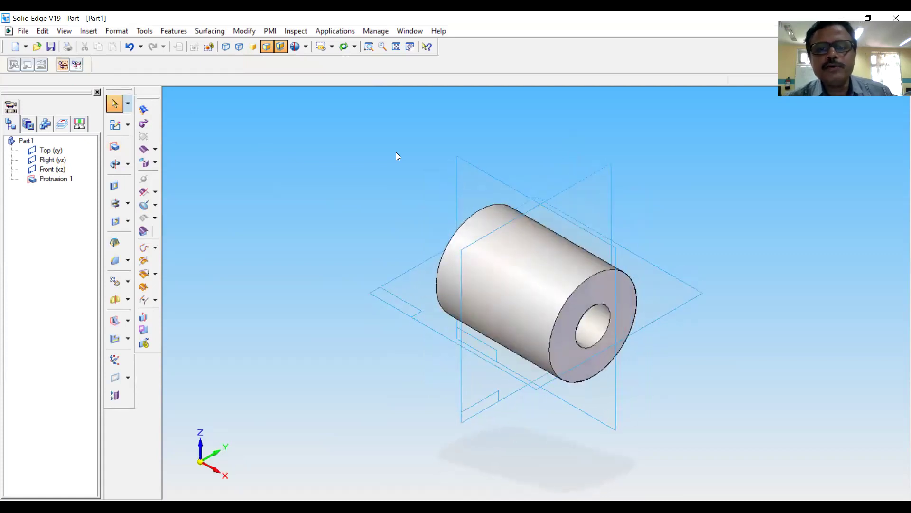
{"action": "left_click", "coordinate": [148, 33]}
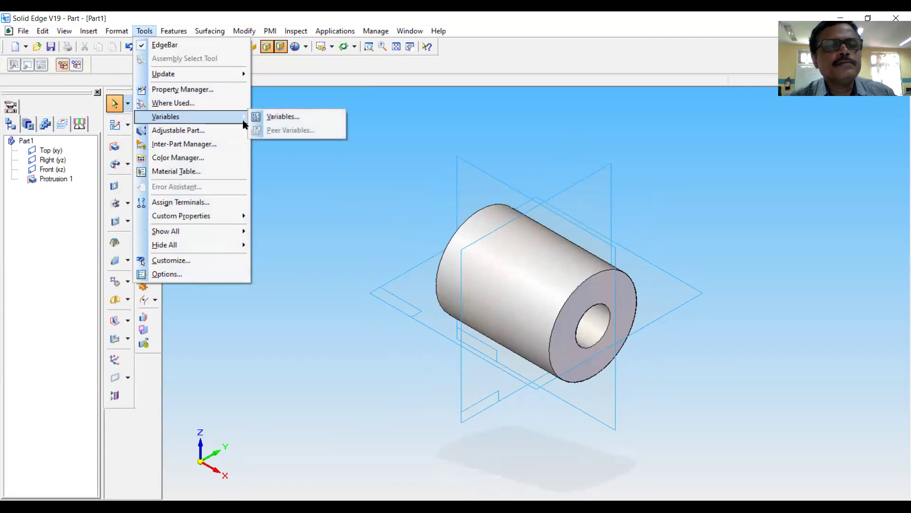
{"action": "left_click", "coordinate": [260, 117]}
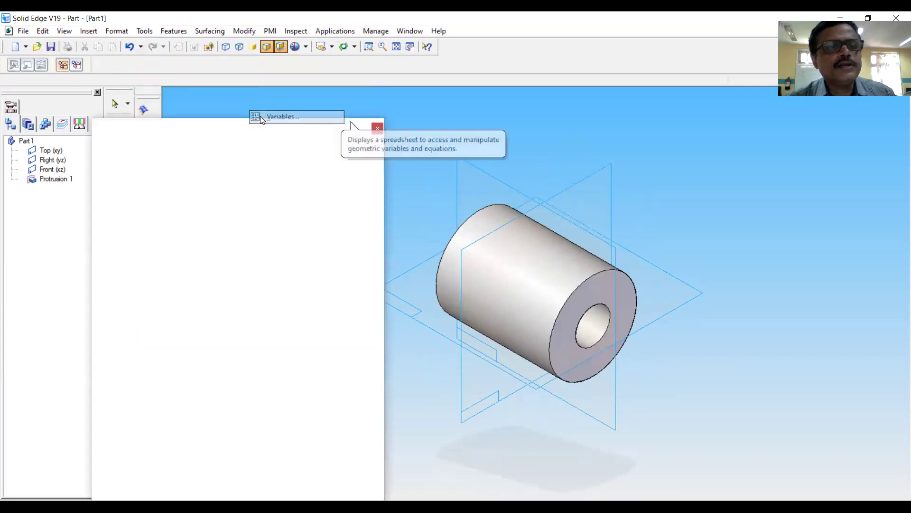
{"action": "left_click", "coordinate": [196, 201]}
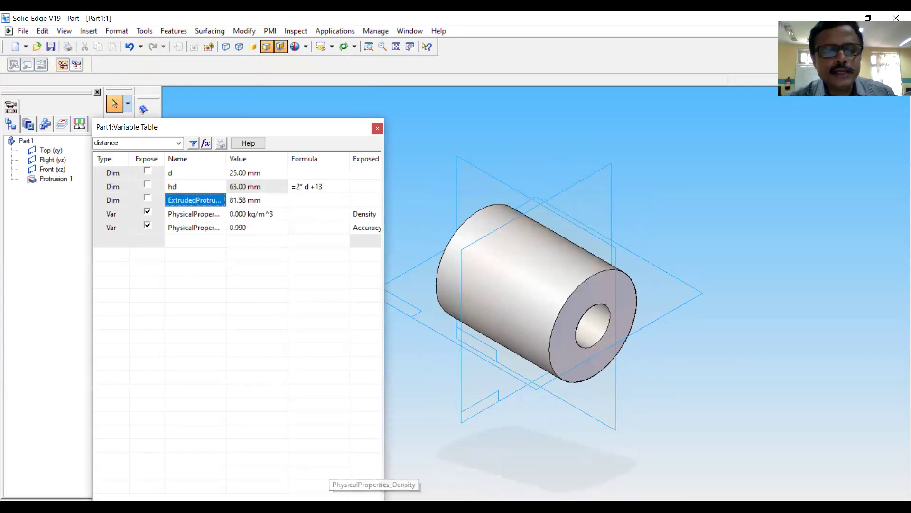
{"action": "key", "text": "alt+Tab"}
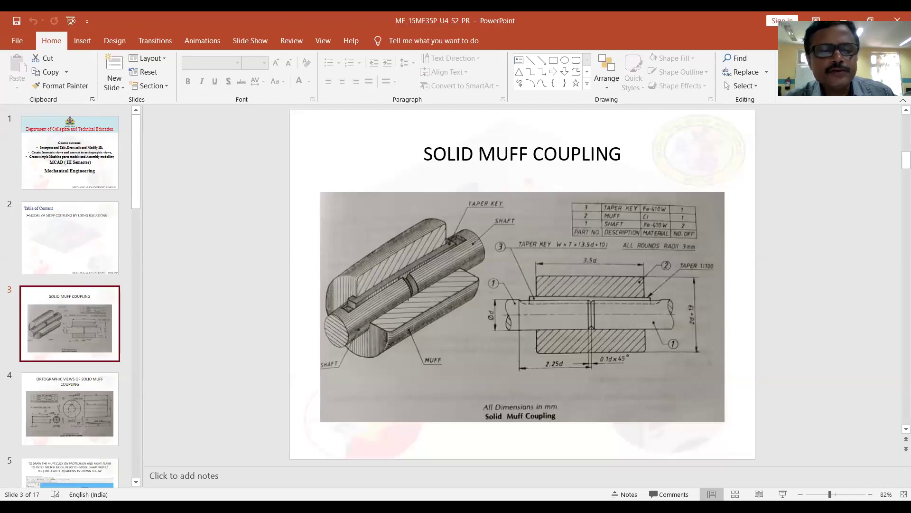
{"action": "key", "text": "alt+Tab"}
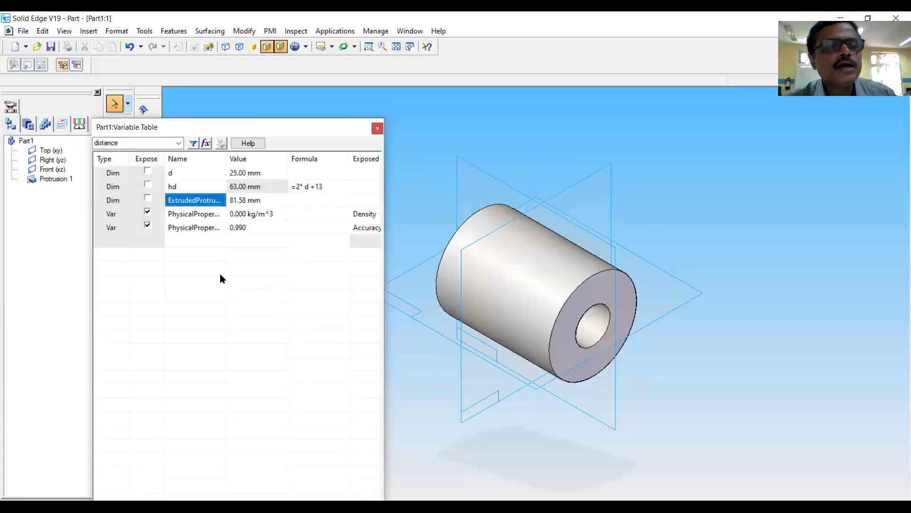
{"action": "left_click", "coordinate": [189, 200]}
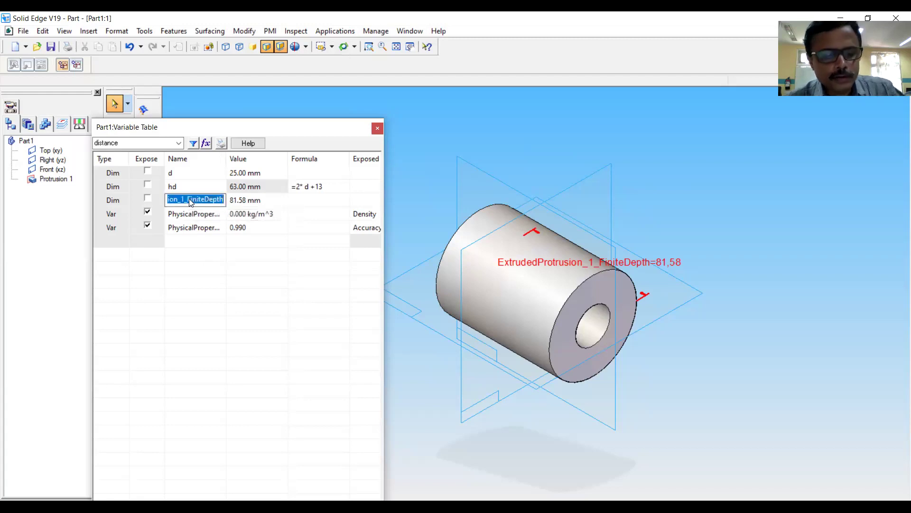
{"action": "type", "text": "t"}
{"action": "key", "text": "Return"}
Drive the protrusion depth variable t by the formula =3.5*d and close the variable table
{"action": "left_click", "coordinate": [295, 203]}
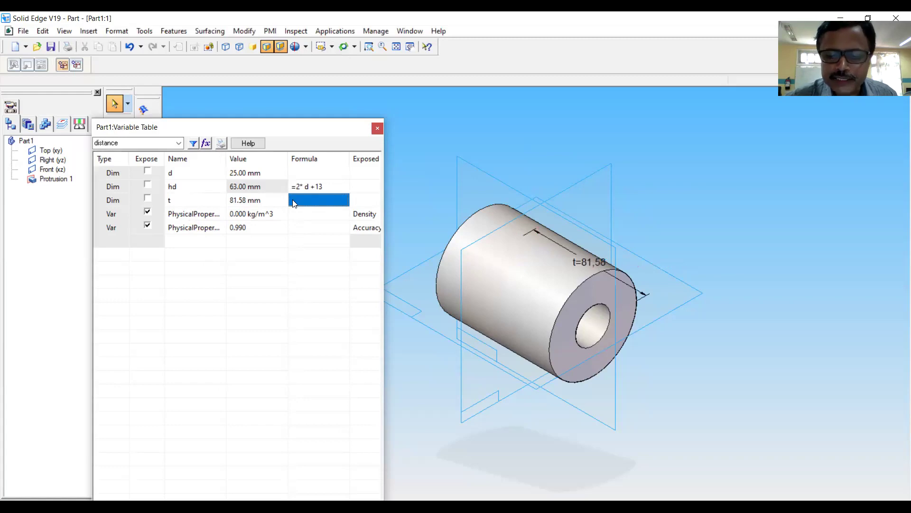
{"action": "type", "text": "=3.5* d"}
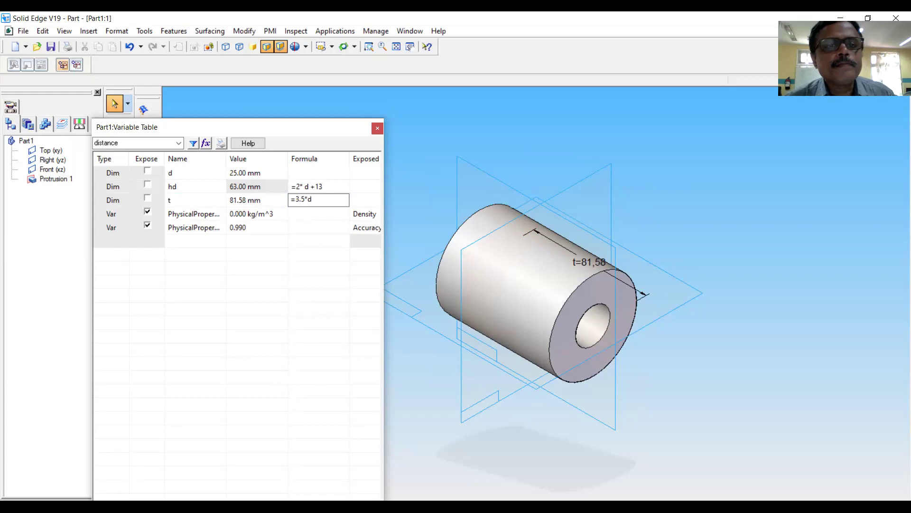
{"action": "key", "text": "Return"}
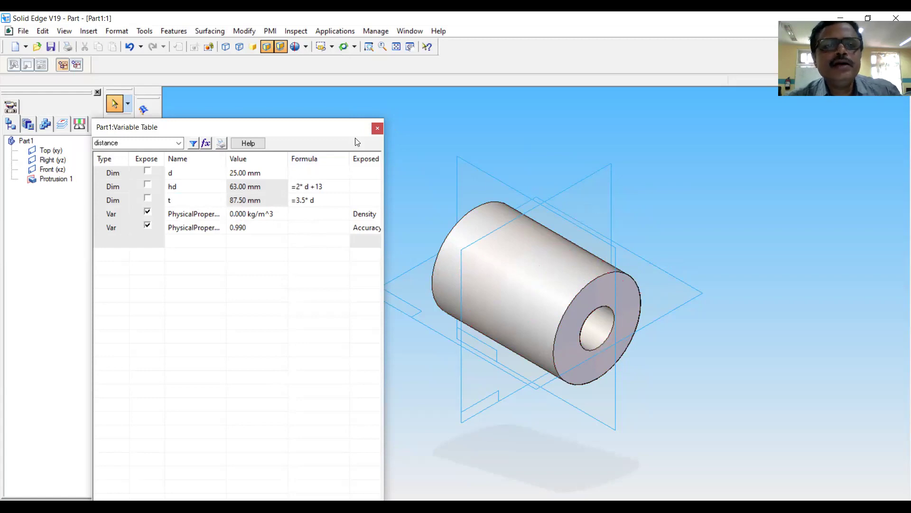
{"action": "left_click", "coordinate": [377, 128]}
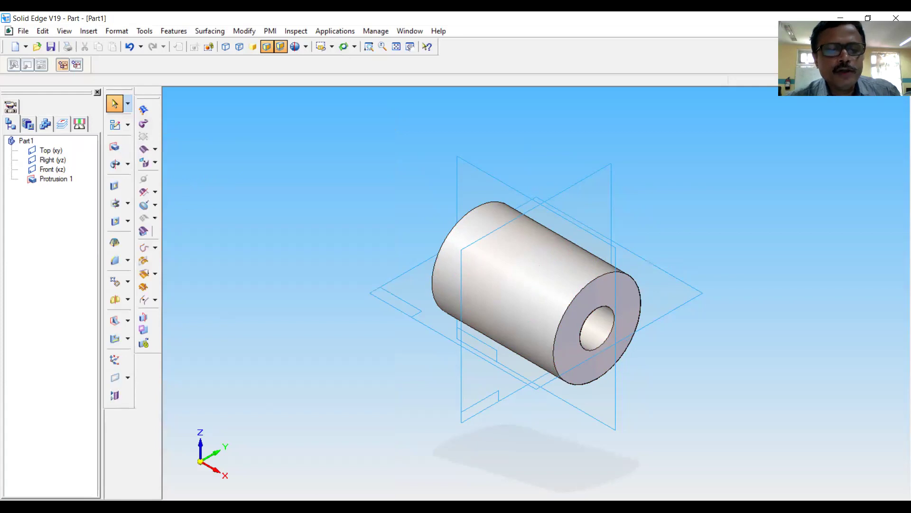
Check the orthographic views slide in PowerPoint, then start a Solid Edge cutout sketch on the Front (xz) plane, displaying visible and hidden edges
{"action": "key", "text": "alt+Tab"}
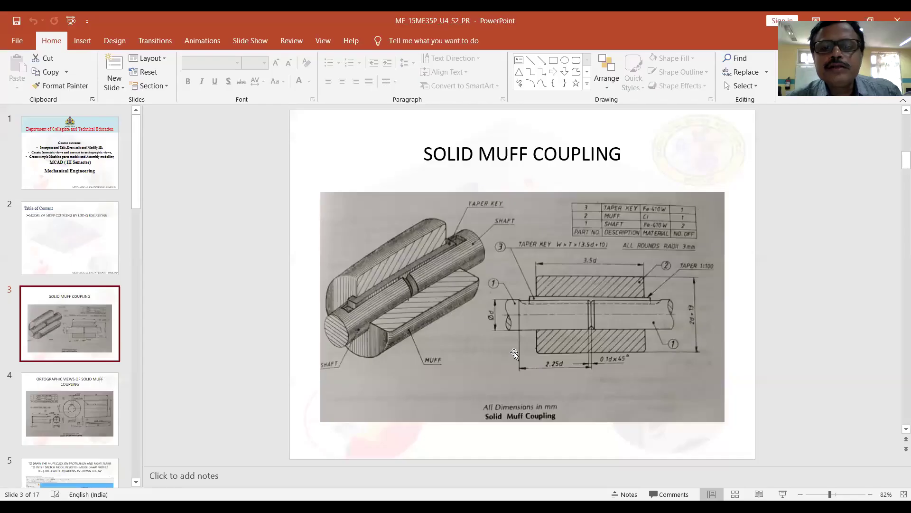
{"action": "left_click", "coordinate": [78, 405]}
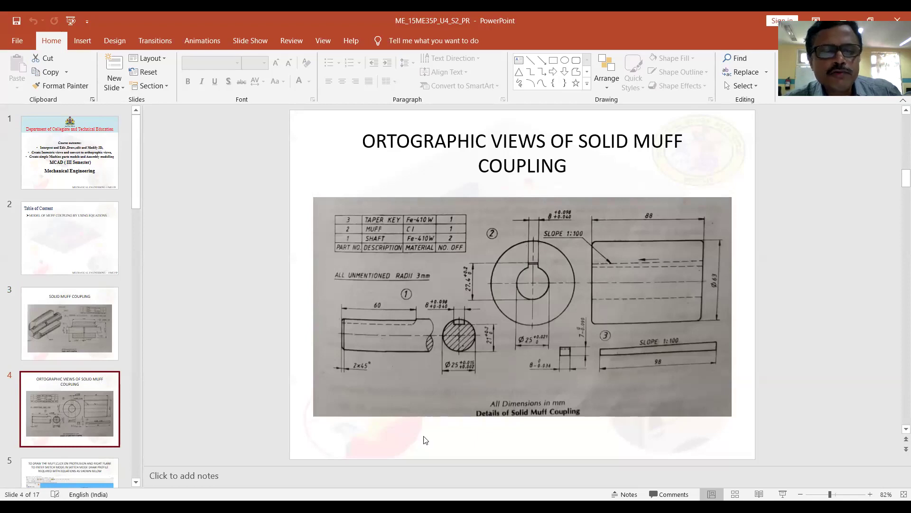
{"action": "key", "text": "alt+Tab"}
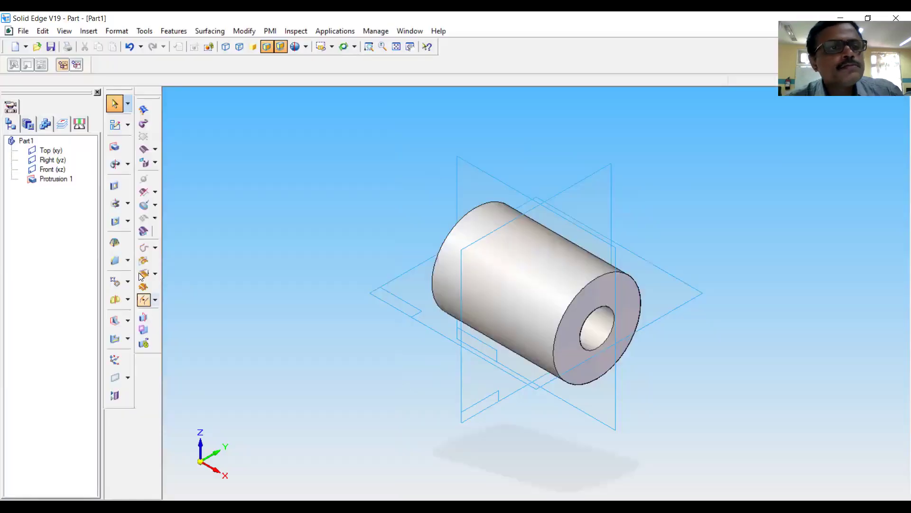
{"action": "left_click", "coordinate": [115, 186]}
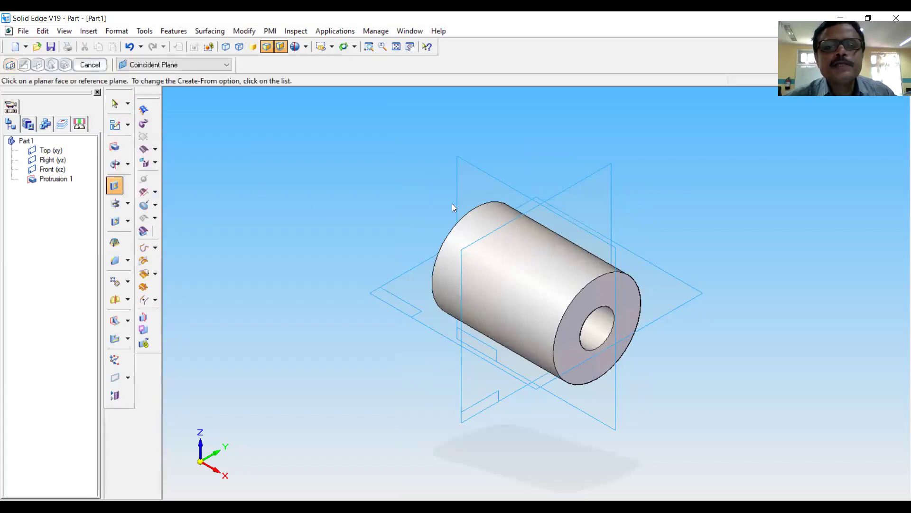
{"action": "left_click", "coordinate": [499, 181]}
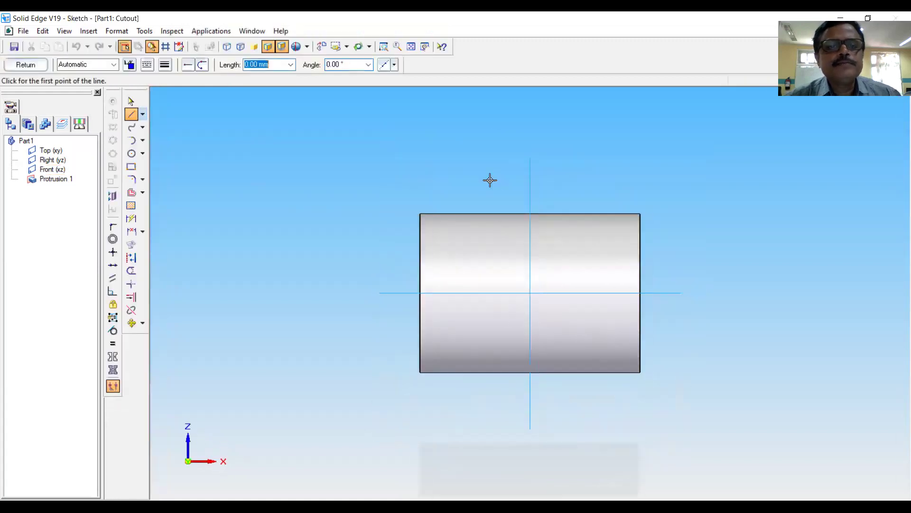
{"action": "left_click", "coordinate": [241, 47]}
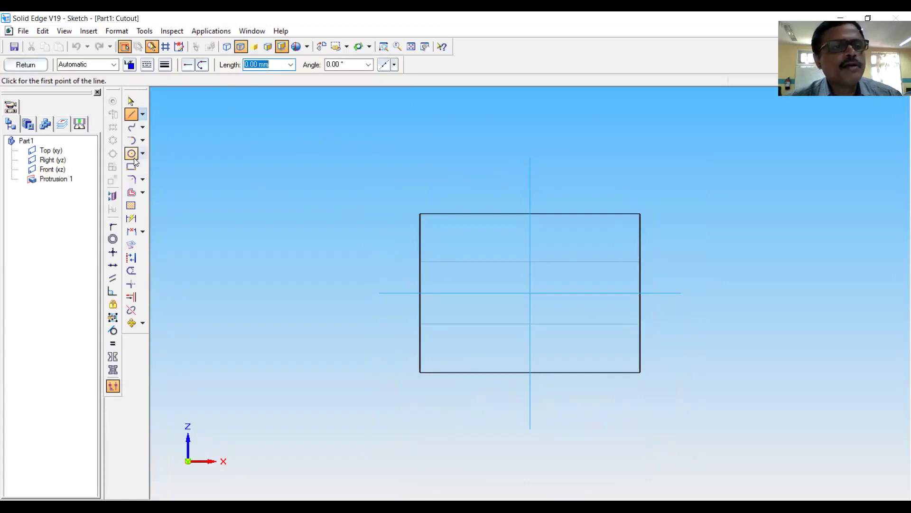
Sketch a closed four-line profile from the muff's axis, its sloped top about 34.8 mm (left) and 39.6 mm (right) above the bore's lower edge
{"action": "left_click", "coordinate": [143, 115]}
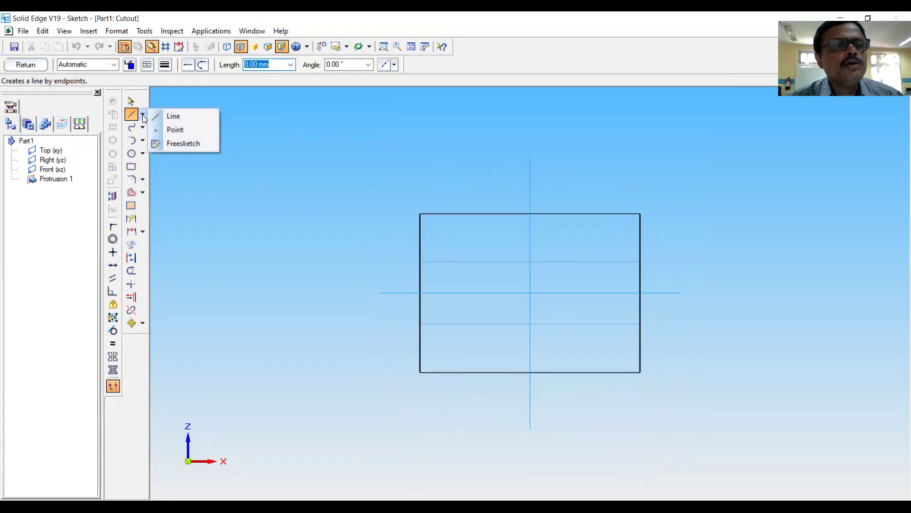
{"action": "left_click", "coordinate": [170, 117]}
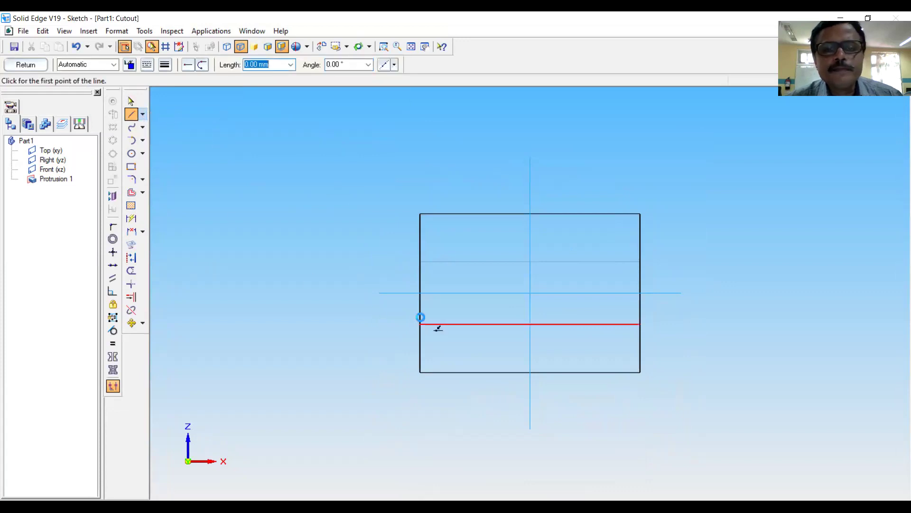
{"action": "left_click", "coordinate": [421, 293]}
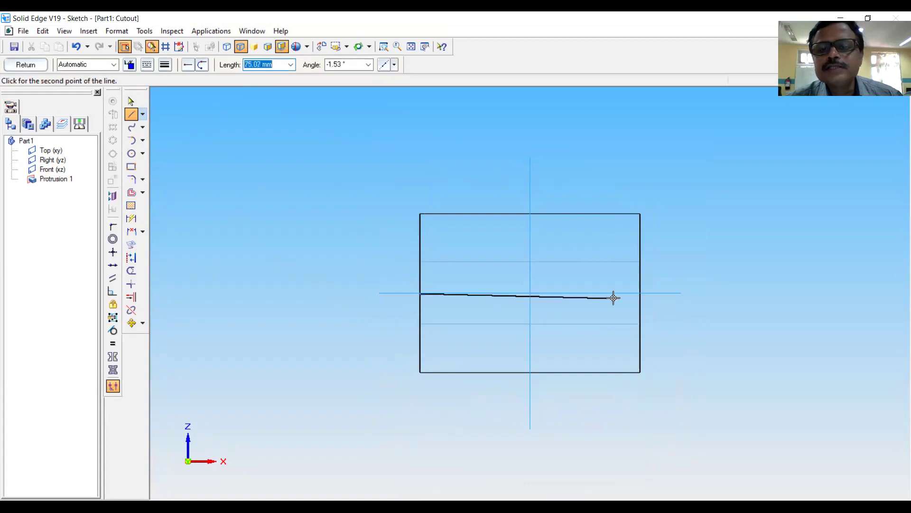
{"action": "left_click", "coordinate": [638, 293]}
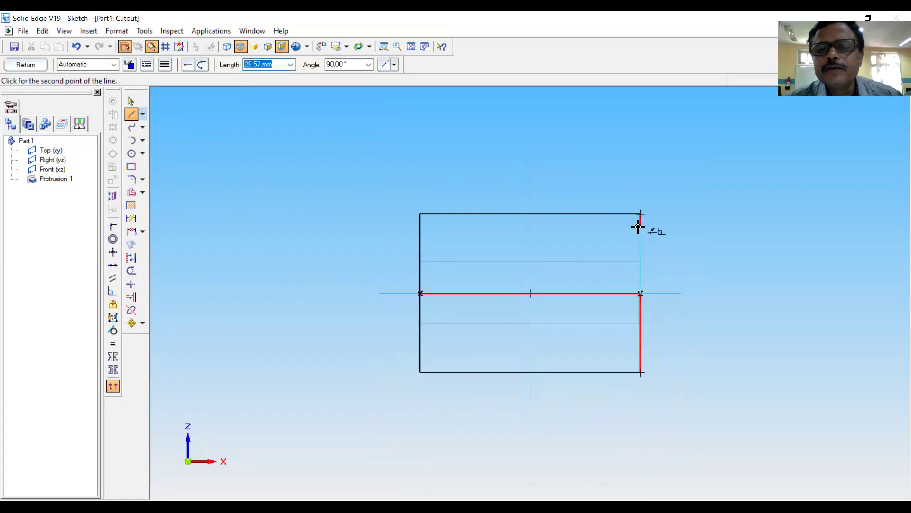
{"action": "left_click", "coordinate": [639, 225]}
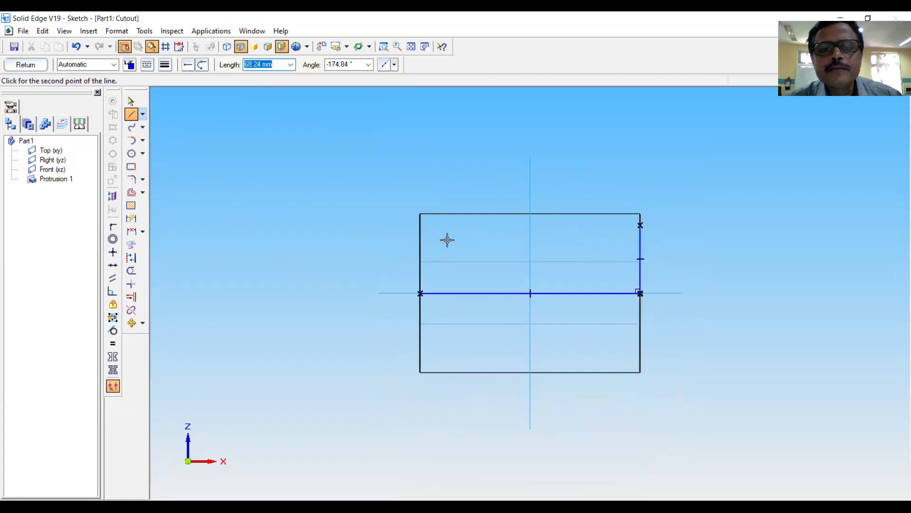
{"action": "left_click", "coordinate": [419, 236]}
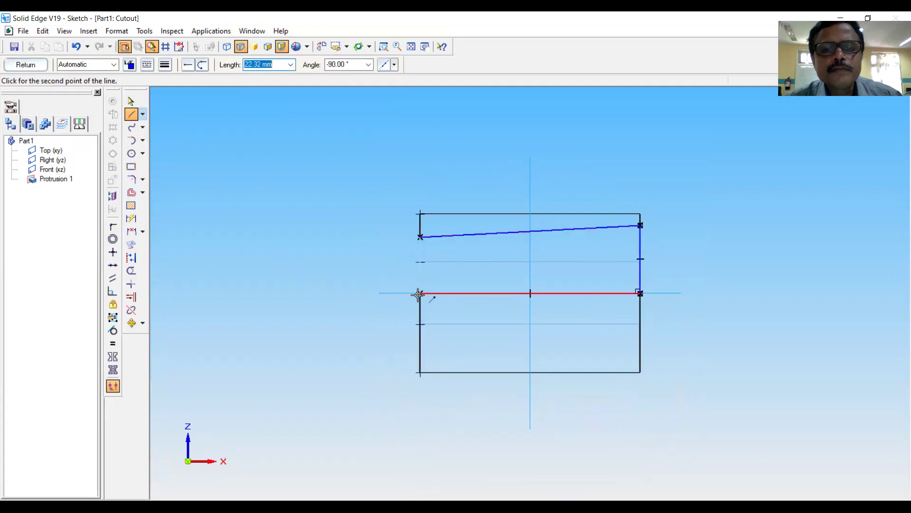
{"action": "left_click", "coordinate": [404, 294]}
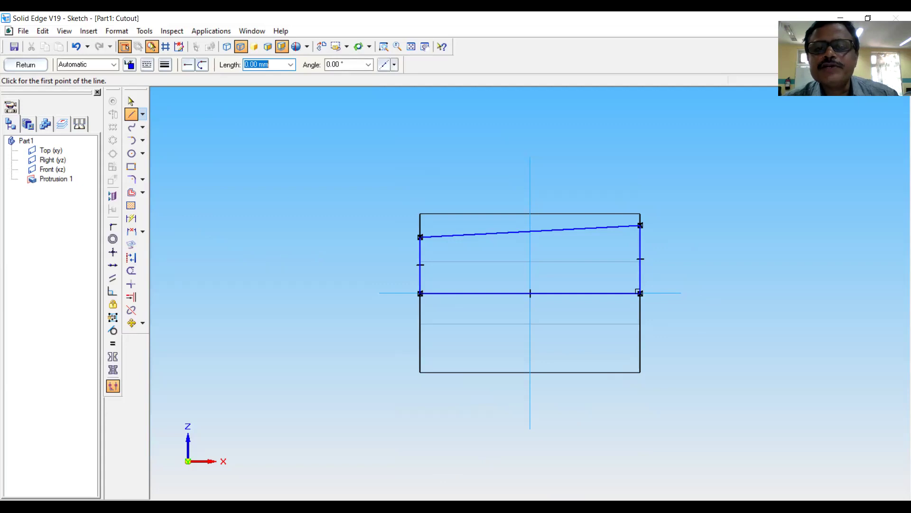
After rechecking the PowerPoint drawing, dimension both ends of the sloped line vertically from the lower edge of the bore
{"action": "key", "text": "alt+Tab"}
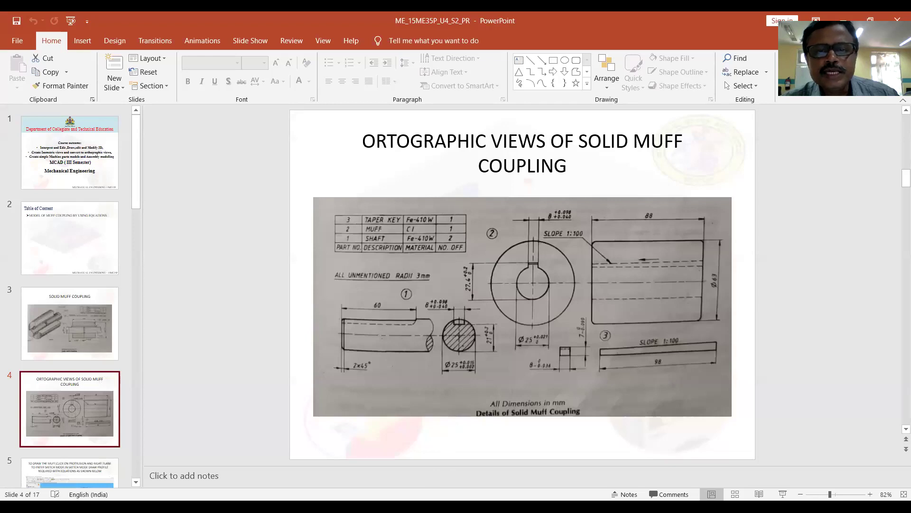
{"action": "key", "text": "alt+Tab"}
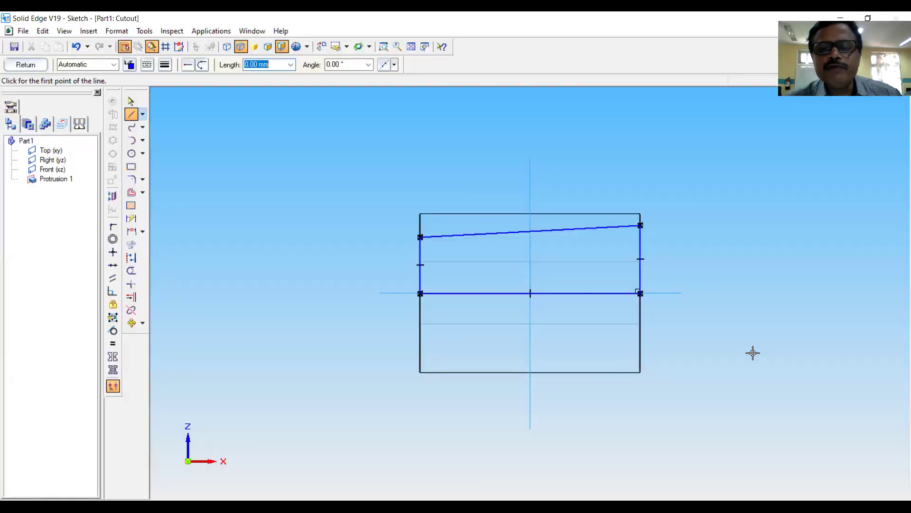
{"action": "left_click", "coordinate": [132, 232]}
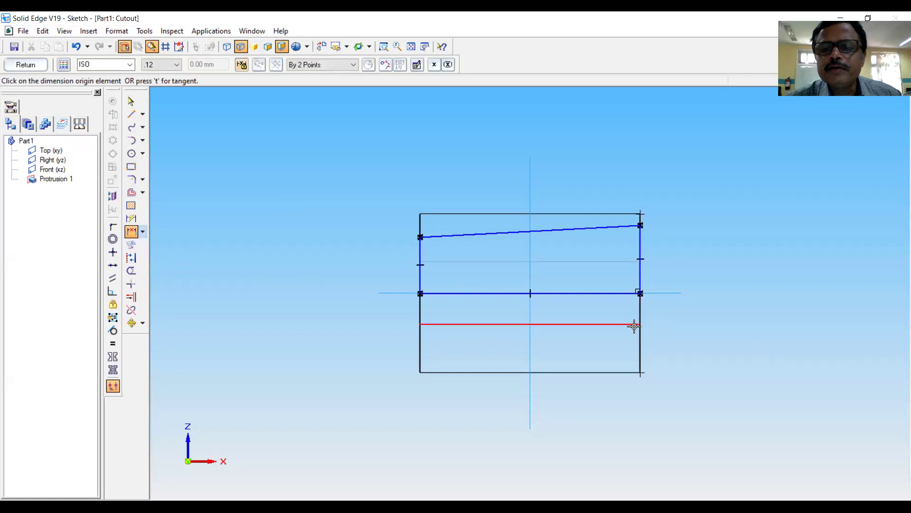
{"action": "left_click", "coordinate": [641, 324]}
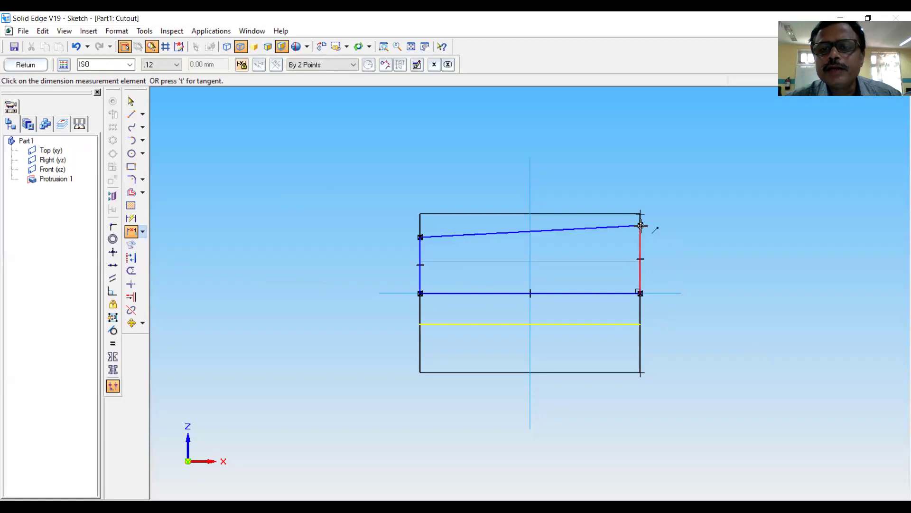
{"action": "left_click", "coordinate": [641, 226]}
{"action": "left_click", "coordinate": [711, 243]}
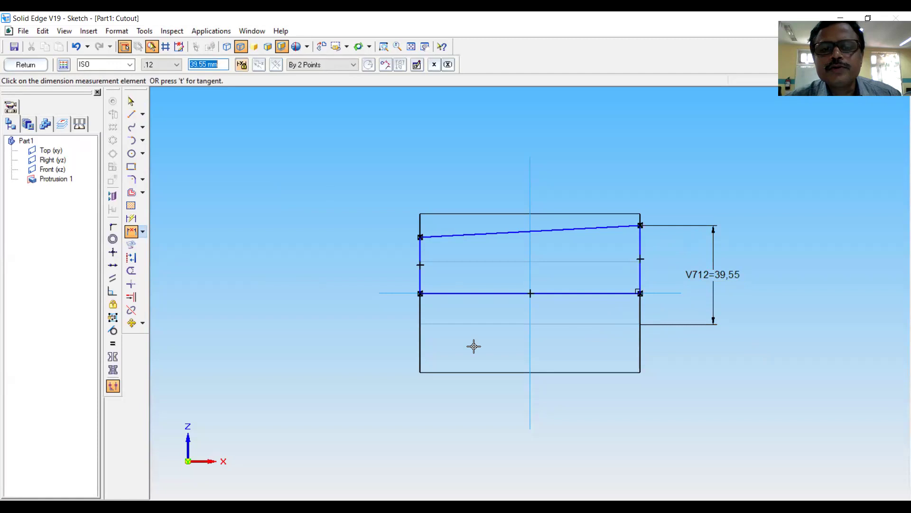
{"action": "left_click", "coordinate": [131, 231]}
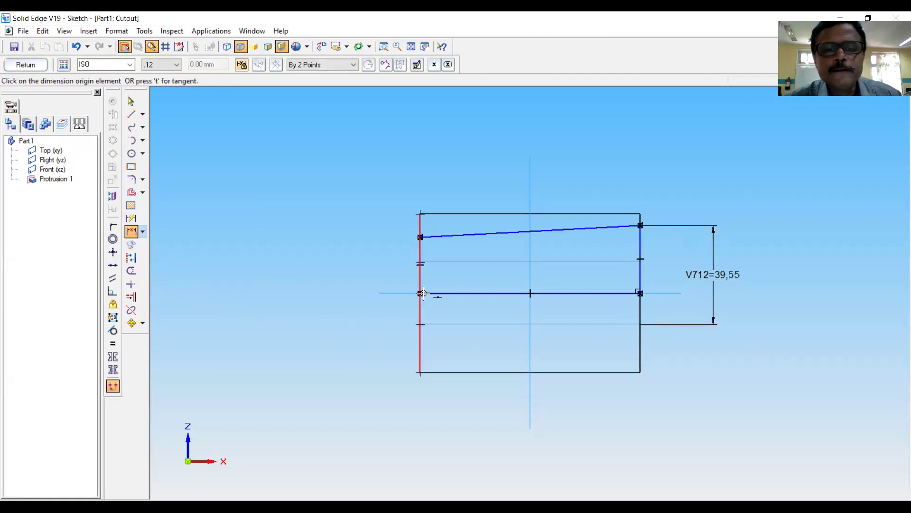
{"action": "left_click", "coordinate": [418, 324]}
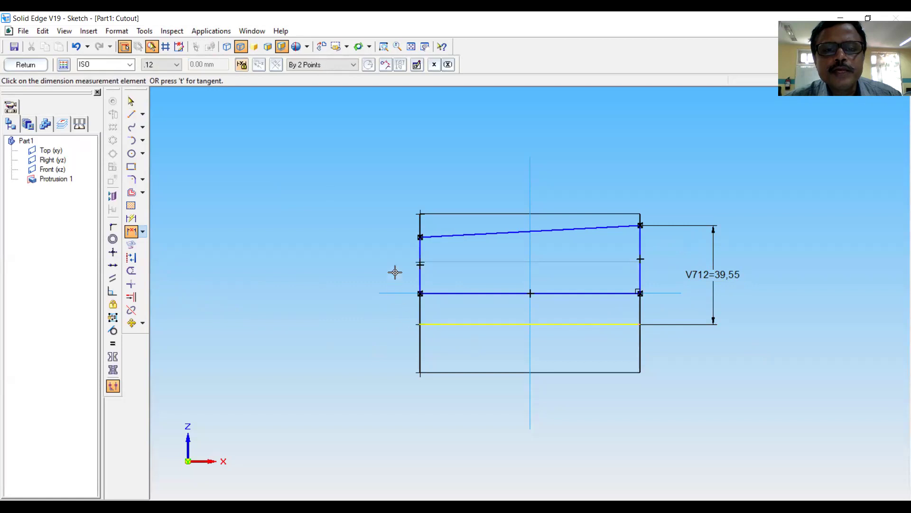
{"action": "left_click", "coordinate": [420, 237]}
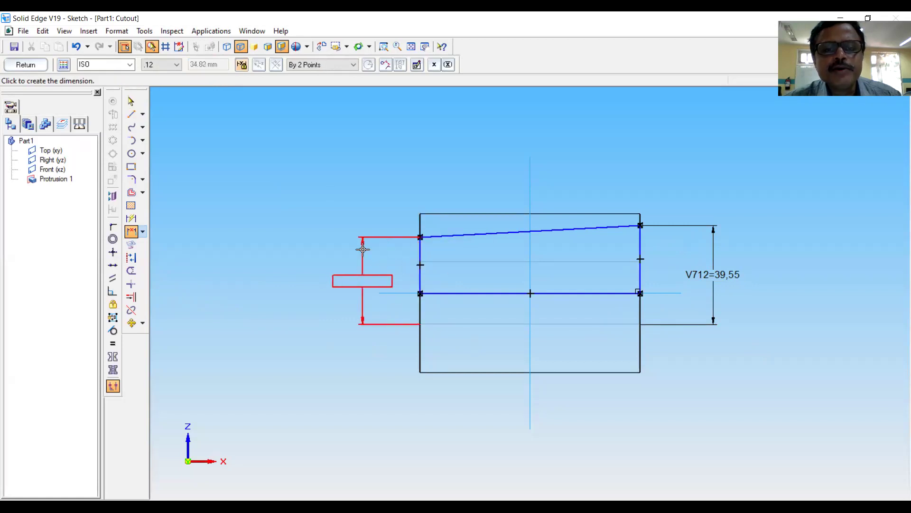
{"action": "left_click", "coordinate": [363, 280]}
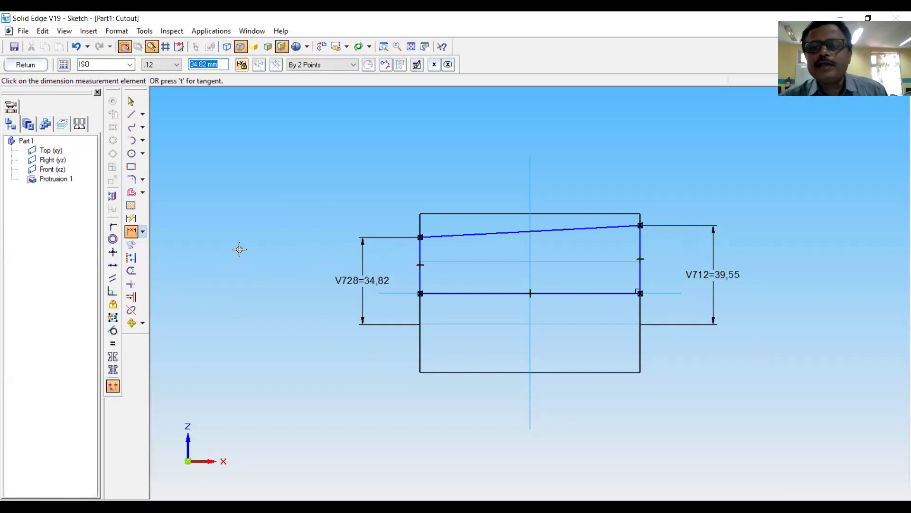
Open the variable table and rename the height dimension at the sloped line's right end to w
{"action": "left_click", "coordinate": [143, 31]}
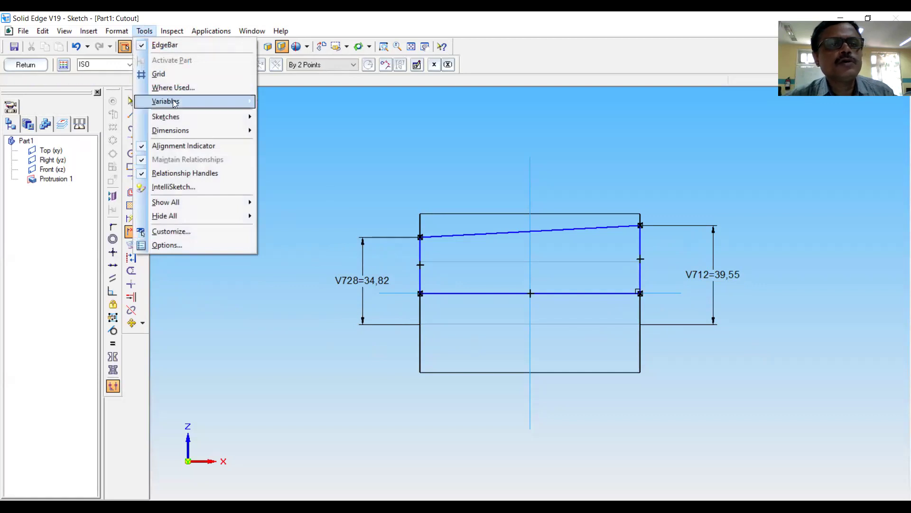
{"action": "mouse_move", "coordinate": [173, 102]}
{"action": "left_click", "coordinate": [261, 101]}
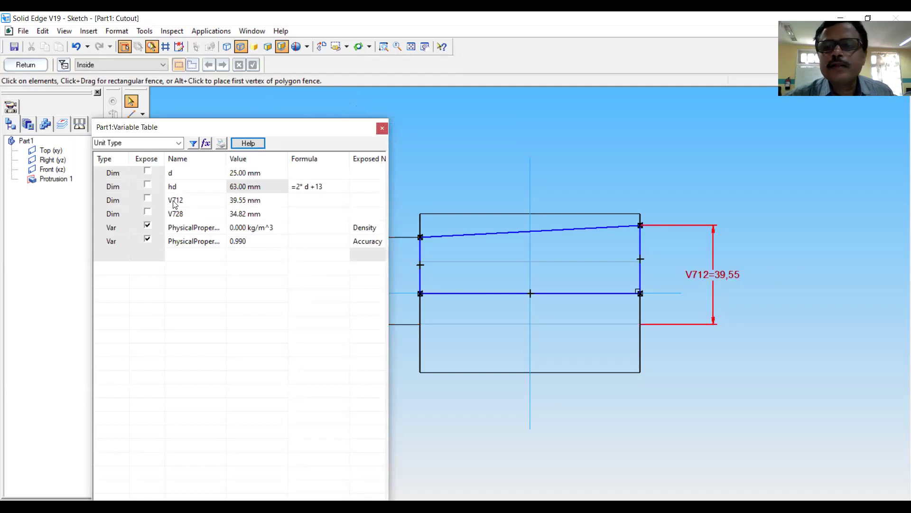
{"action": "left_click", "coordinate": [175, 202]}
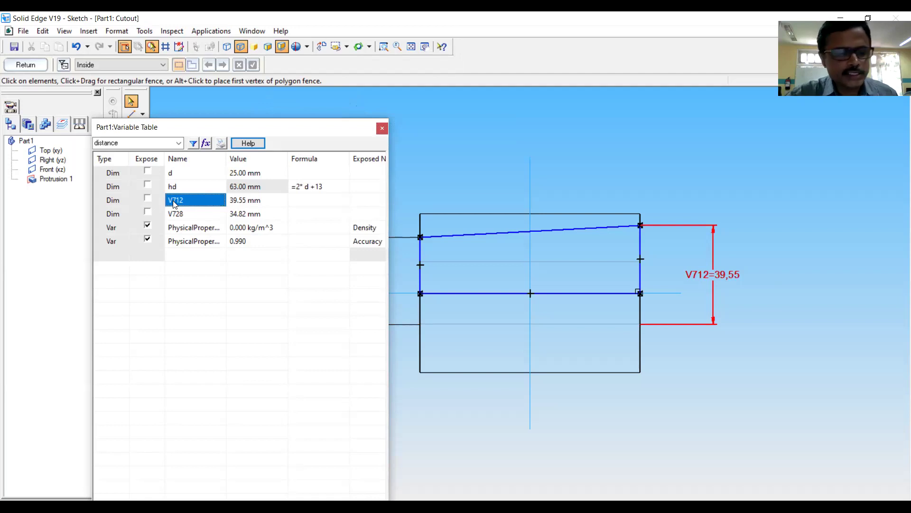
{"action": "type", "text": "w"}
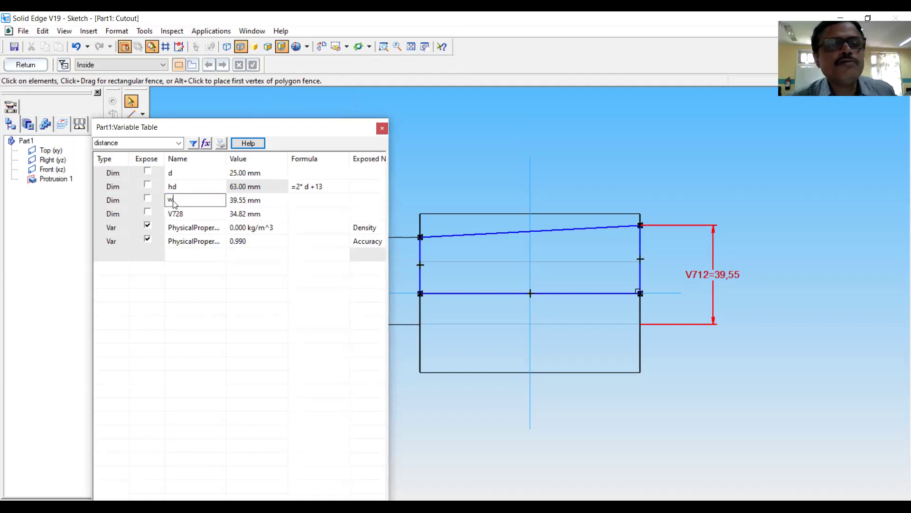
{"action": "left_click", "coordinate": [304, 202]}
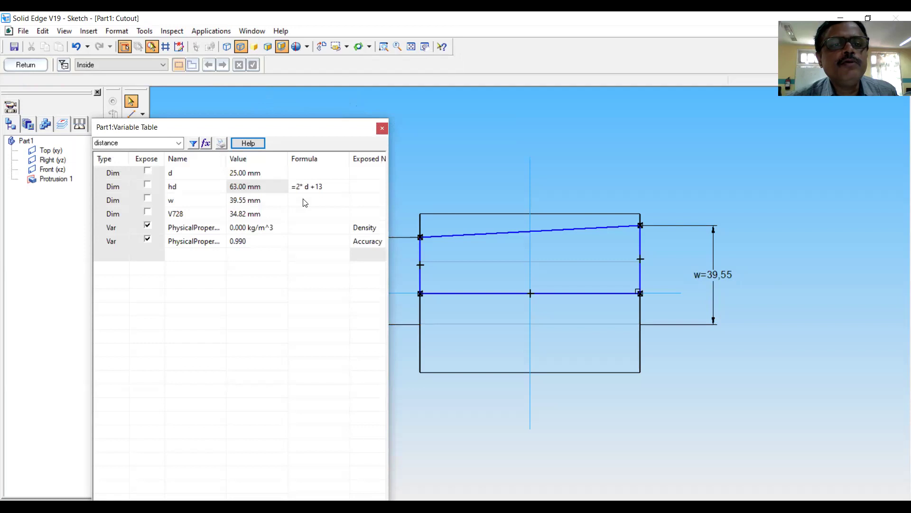
Drive the height dimension w with the formula = d+0.33*(0.25*d+2)
{"action": "left_click", "coordinate": [293, 205]}
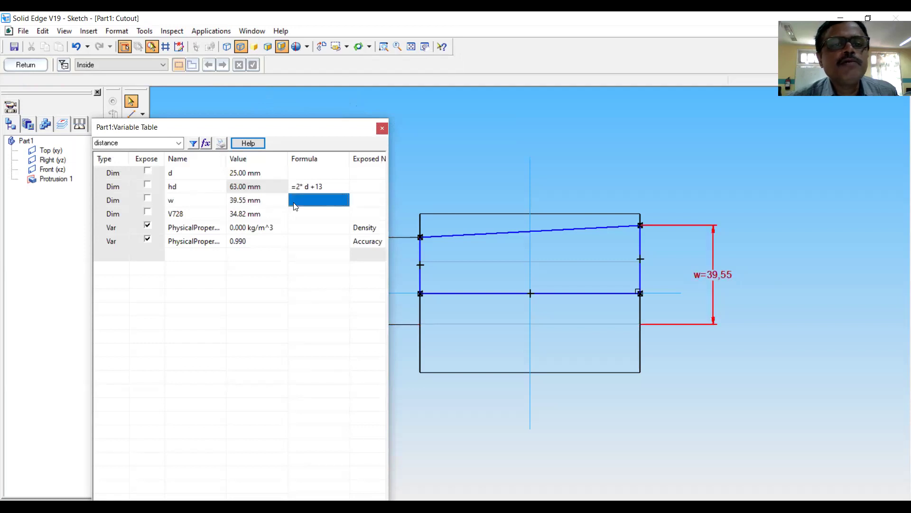
{"action": "type", "text": "="}
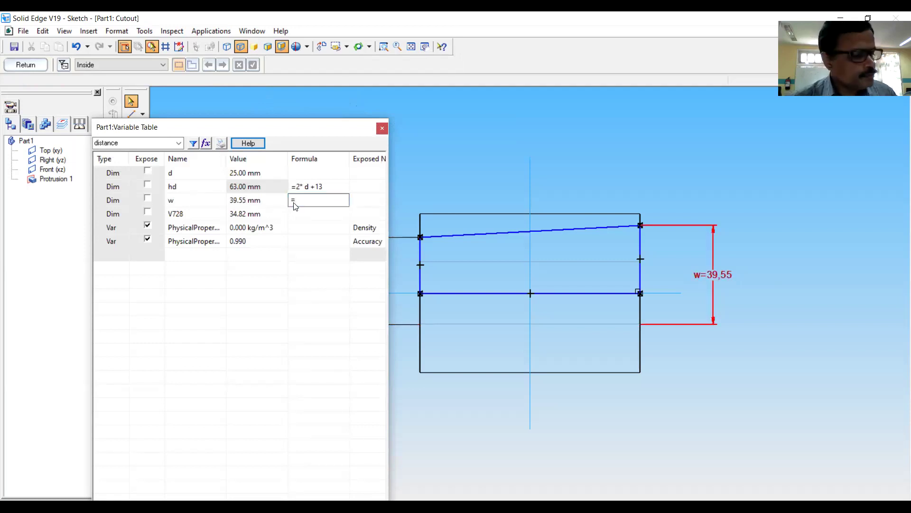
{"action": "type", "text": "d"}
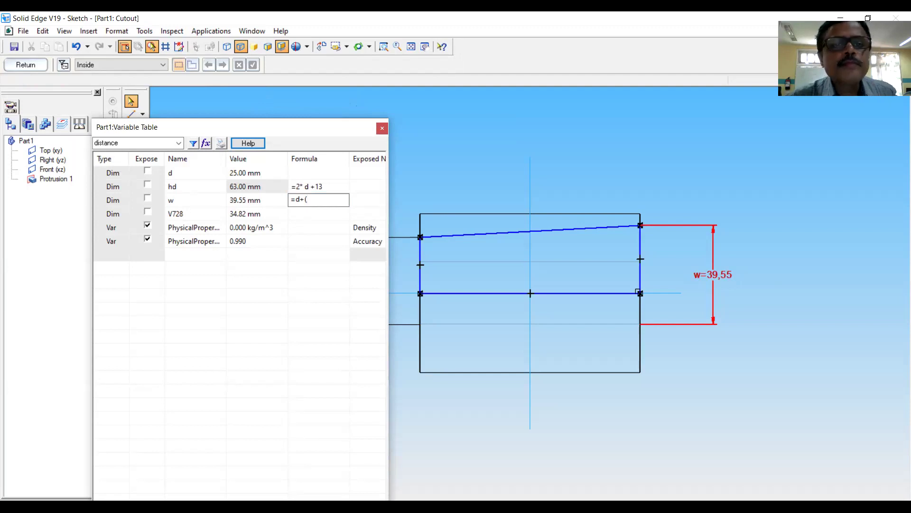
{"action": "type", "text": "+0.33"}
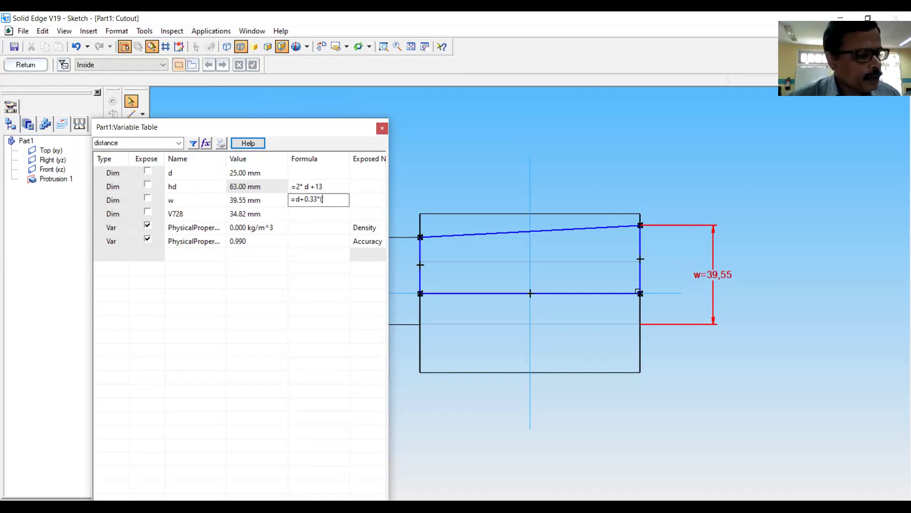
{"action": "type", "text": "*(0.25"}
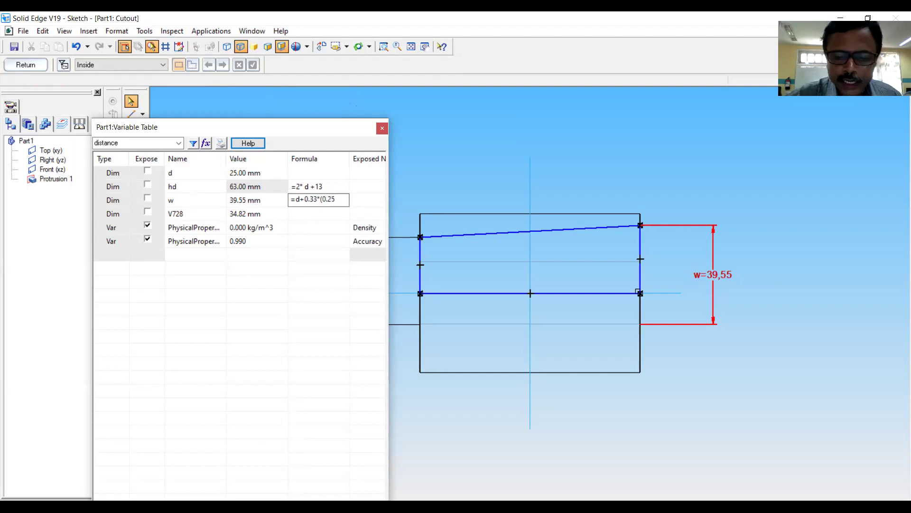
{"action": "type", "text": "*d"}
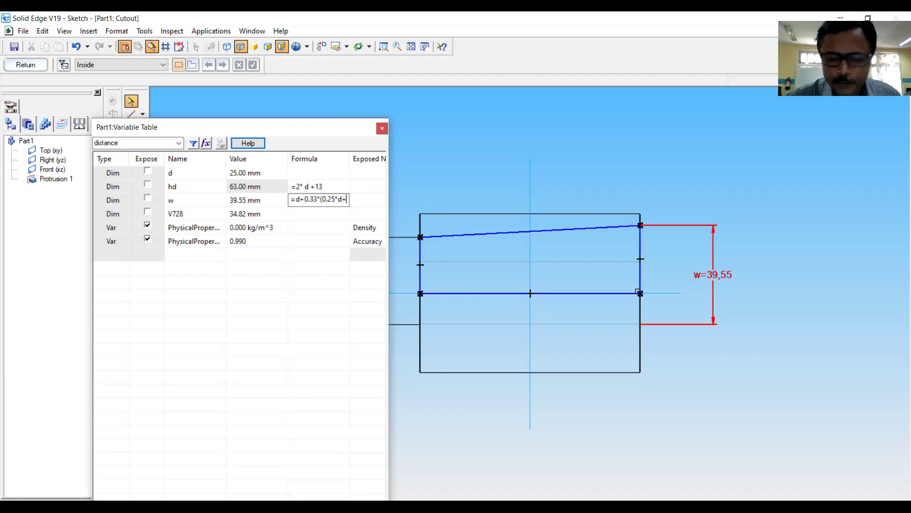
{"action": "type", "text": "+2"}
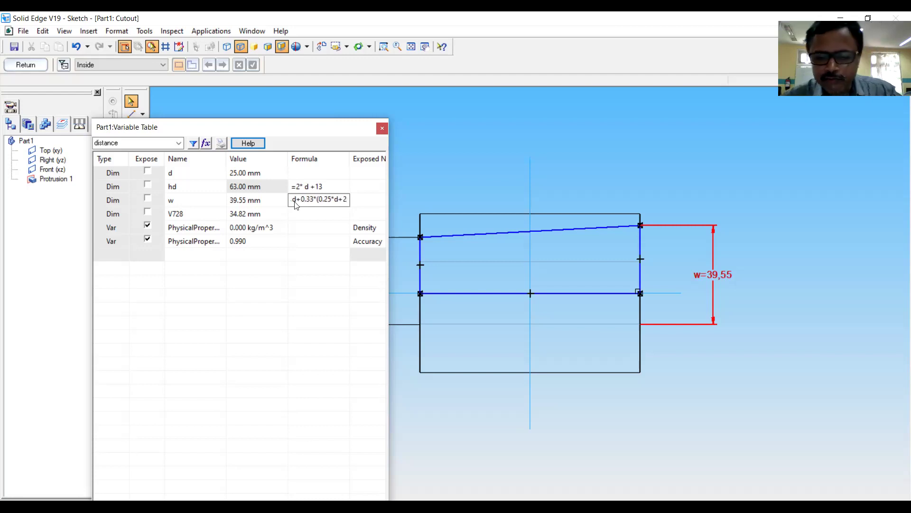
{"action": "type", "text": ")"}
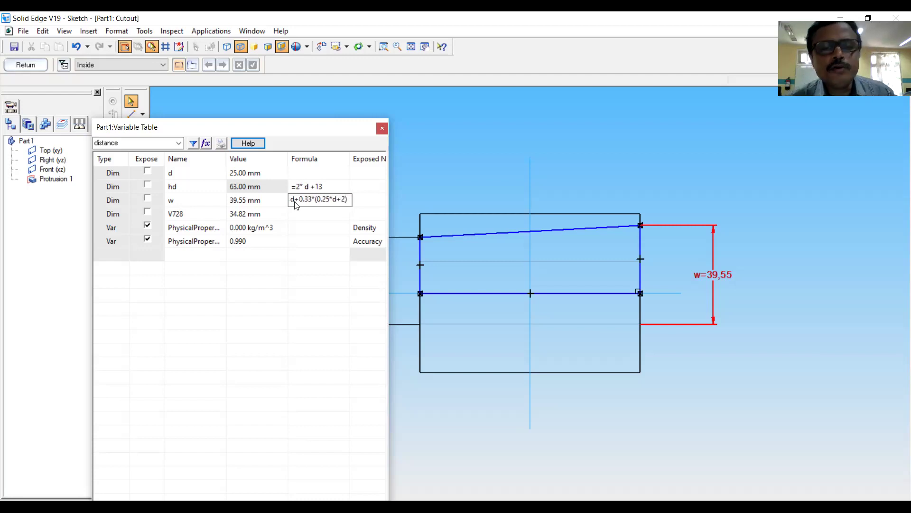
{"action": "key", "text": "Return"}
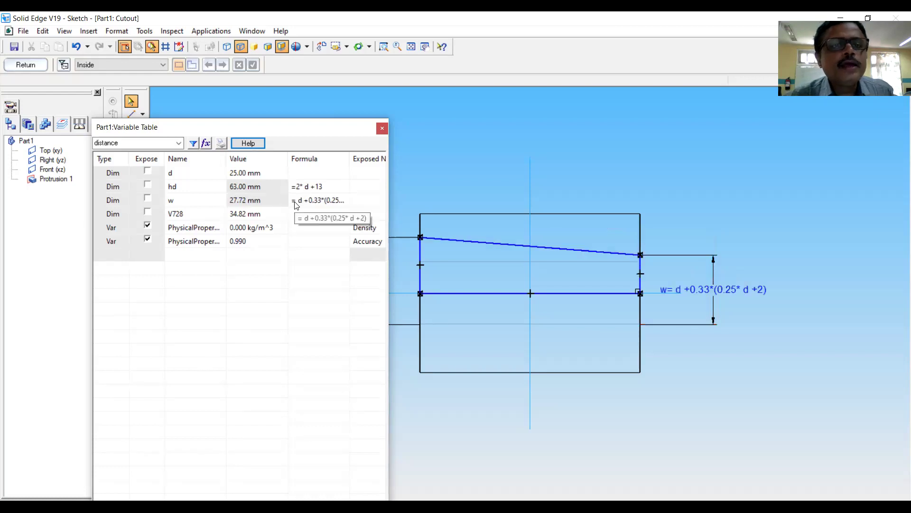
{"action": "left_click", "coordinate": [253, 205]}
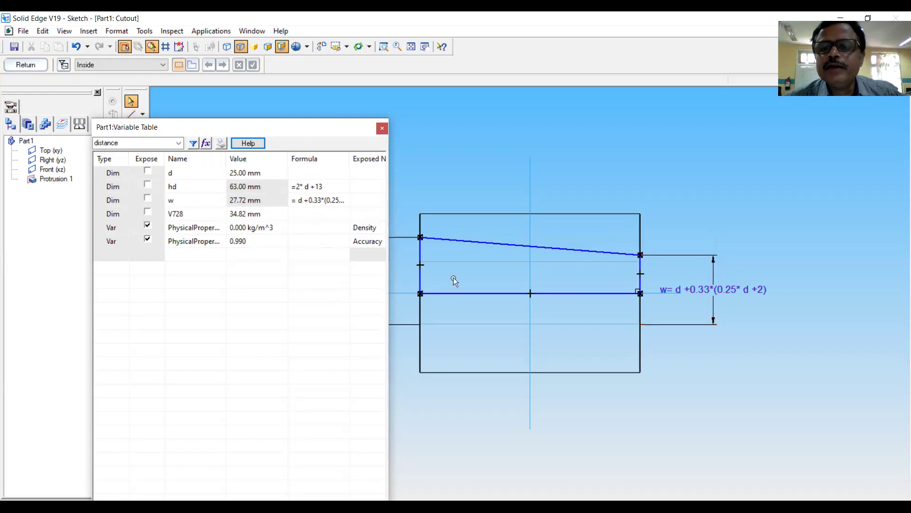
{"action": "left_click", "coordinate": [698, 292]}
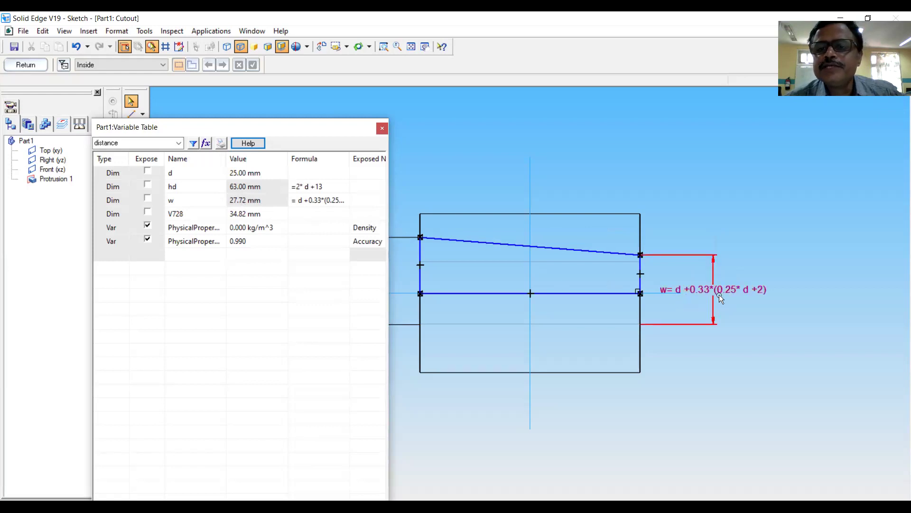
Rename the height dimension at the sloped line's left end to w1 in the variable table
{"action": "left_click_drag", "start_coordinate": [300, 127], "coordinate": [245, 103]}
{"action": "left_click", "coordinate": [362, 285]}
{"action": "left_click", "coordinate": [122, 190]}
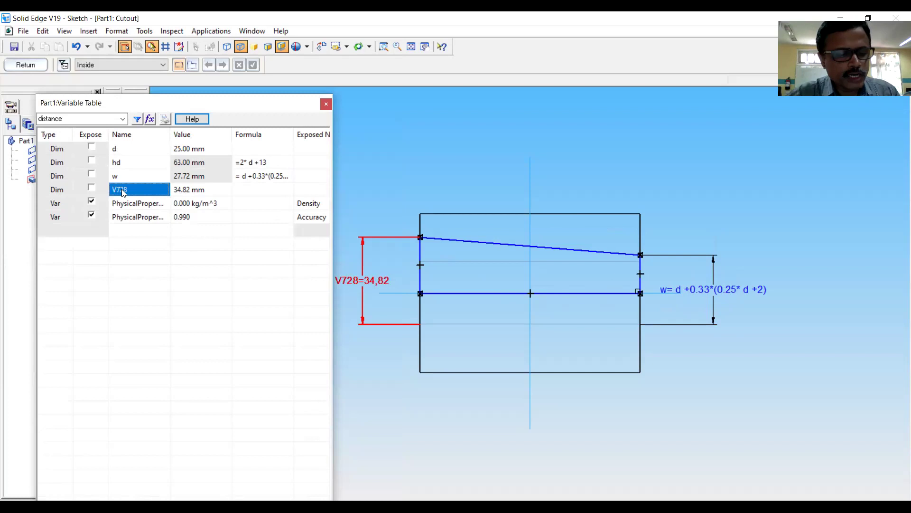
{"action": "type", "text": "w1"}
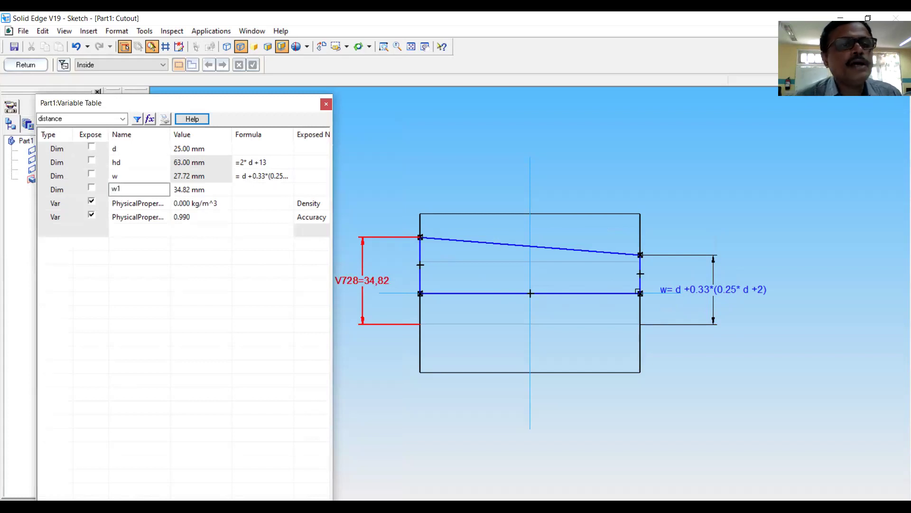
{"action": "key", "text": "Return"}
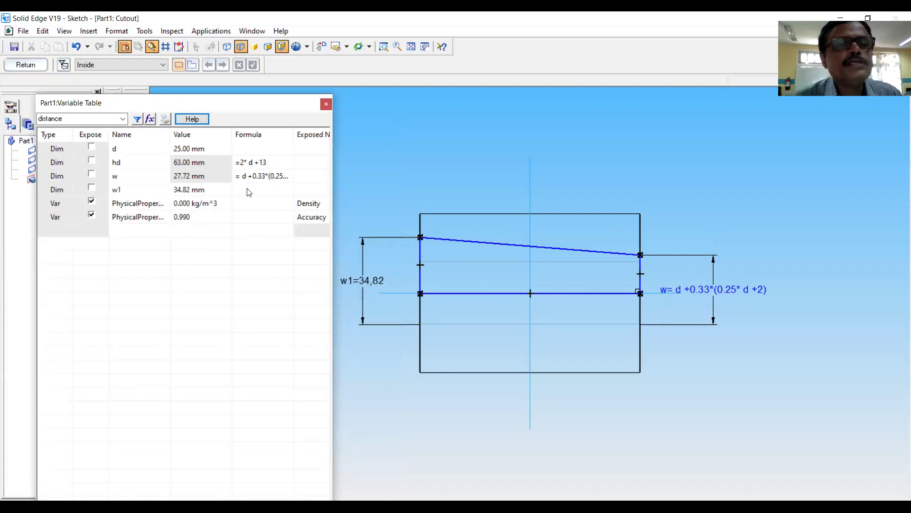
Drive the dimension w1 with the formula = w-t/100 and close the variable table
{"action": "left_click", "coordinate": [248, 191]}
{"action": "type", "text": "="}
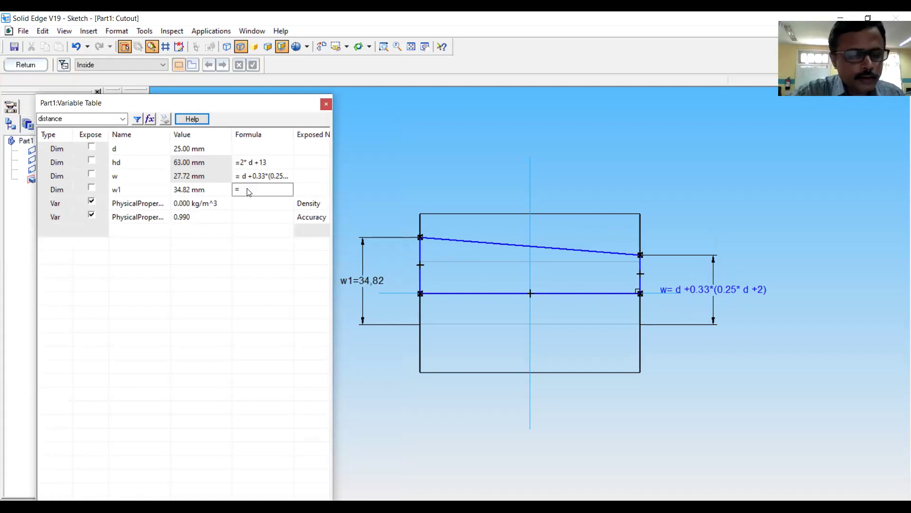
{"action": "type", "text": "w"}
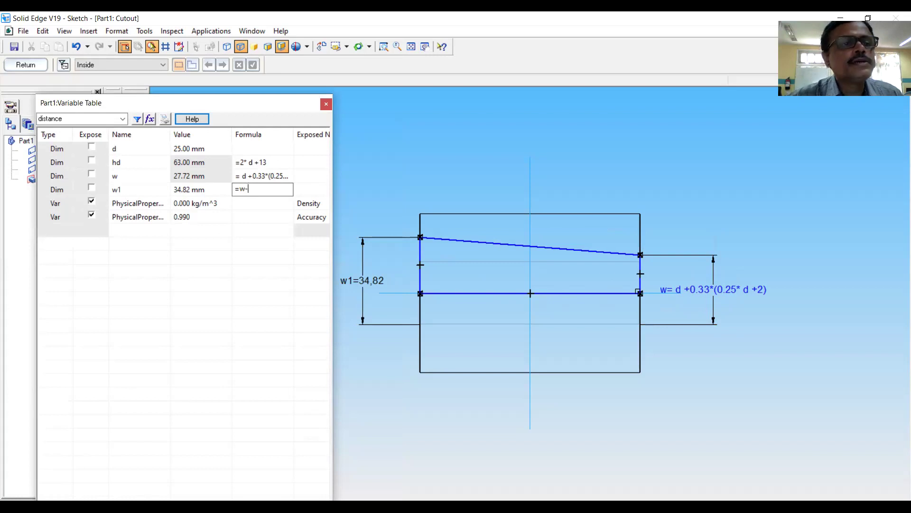
{"action": "type", "text": "-t"}
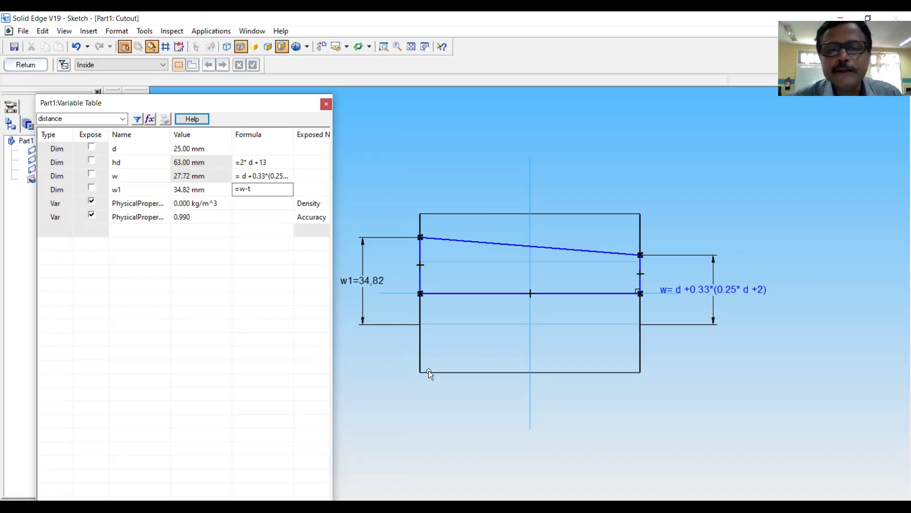
{"action": "type", "text": "/100"}
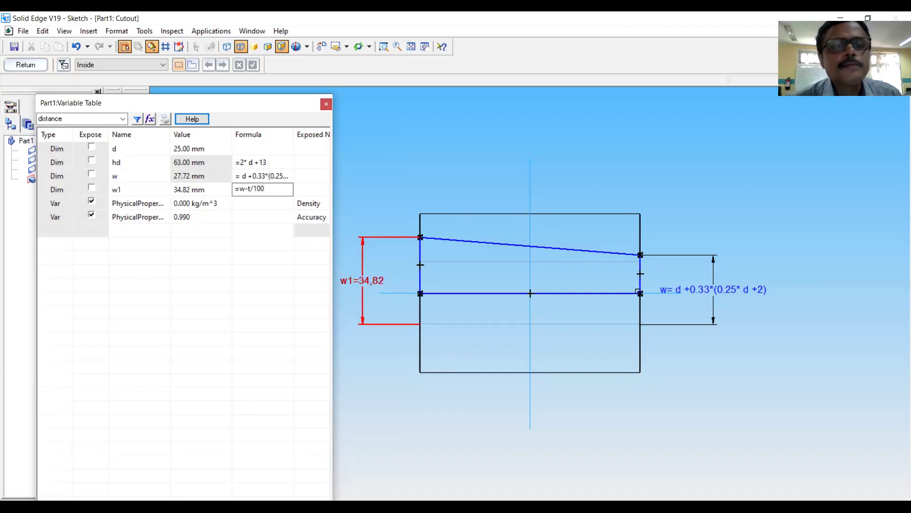
{"action": "key", "text": "Return"}
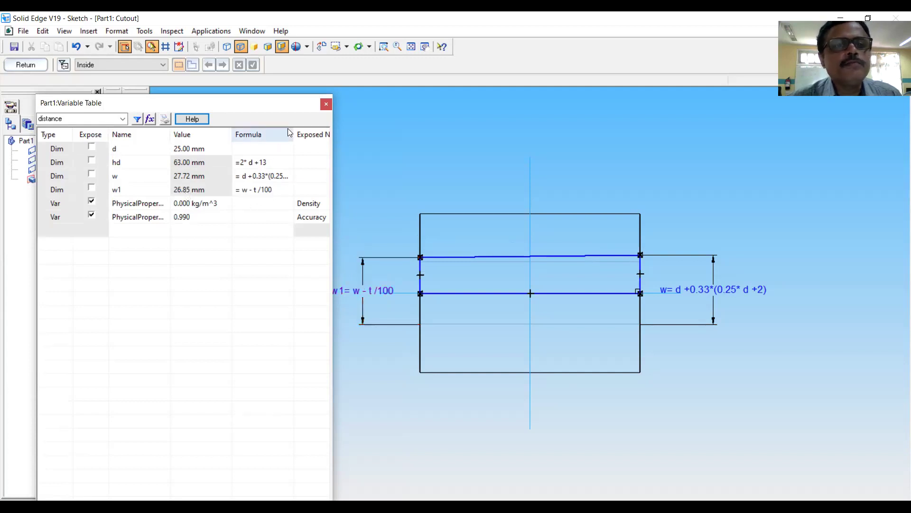
{"action": "left_click", "coordinate": [326, 105]}
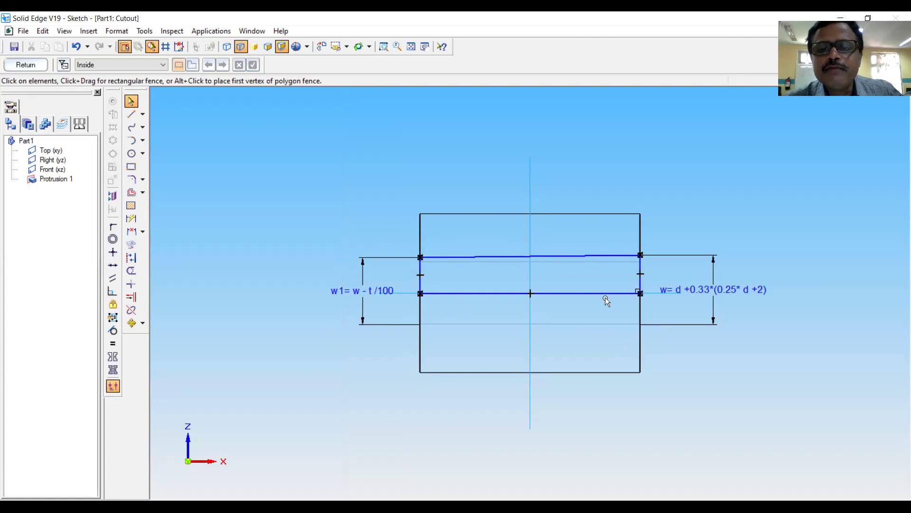
Finish the sketch, cut the keyway with a symmetric 8 mm finite extent about the sketch plane, and shade the muff
{"action": "left_click", "coordinate": [33, 67]}
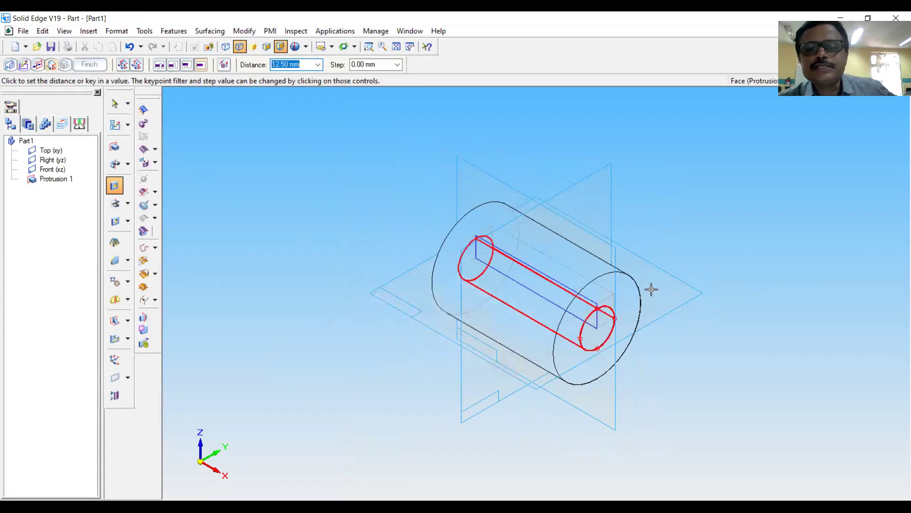
{"action": "left_click", "coordinate": [137, 65]}
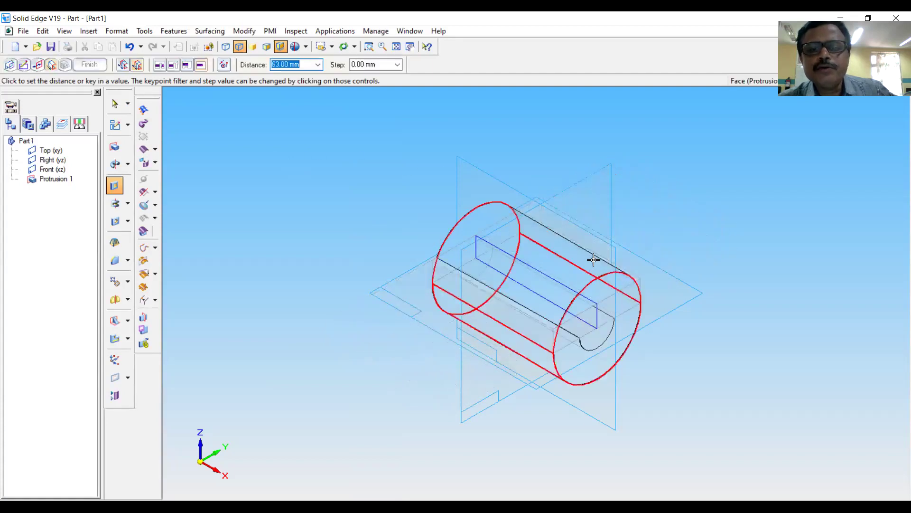
{"action": "left_click", "coordinate": [224, 67]}
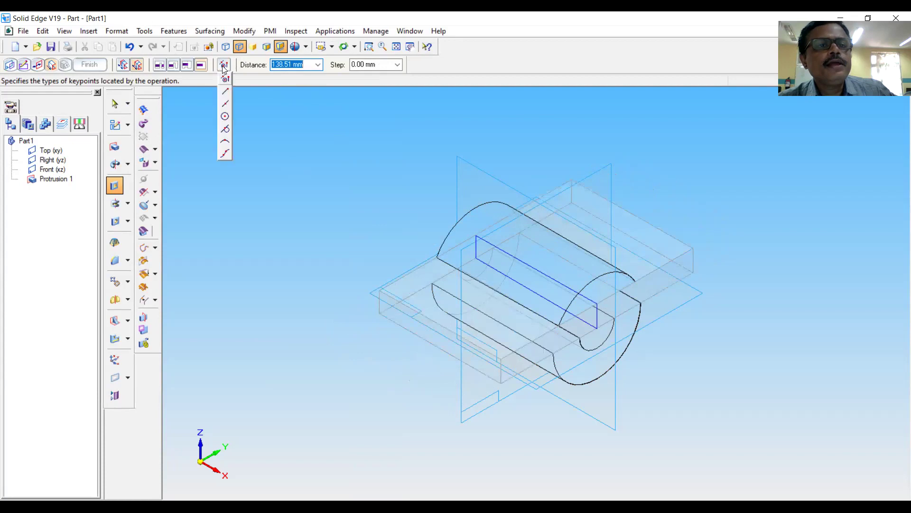
{"action": "left_click", "coordinate": [226, 106]}
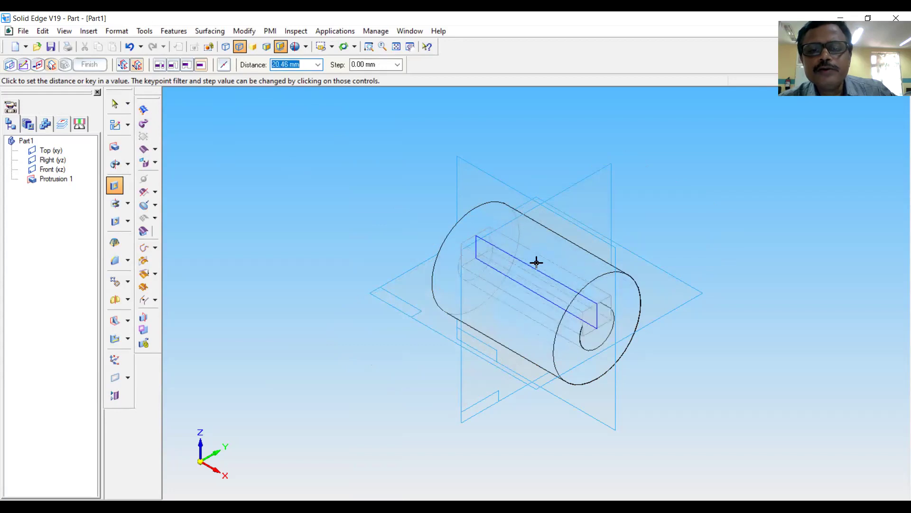
{"action": "type", "text": "8"}
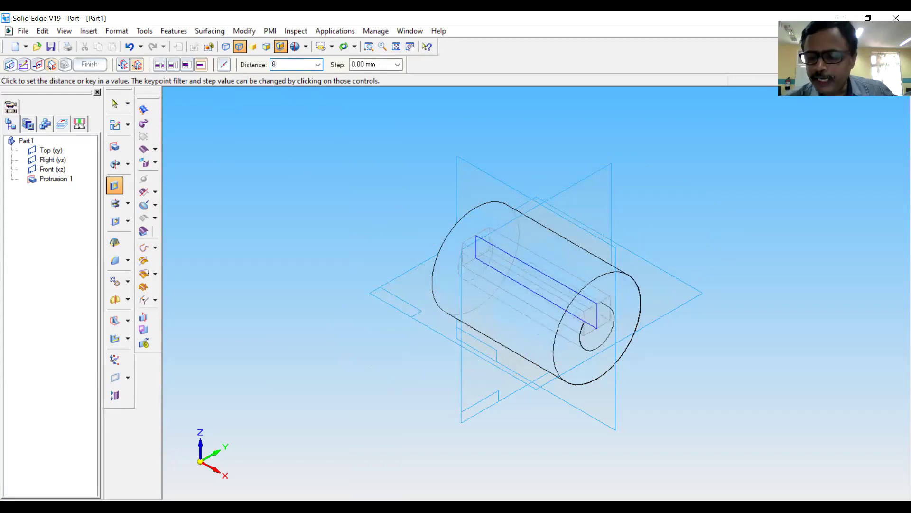
{"action": "key", "text": "Return"}
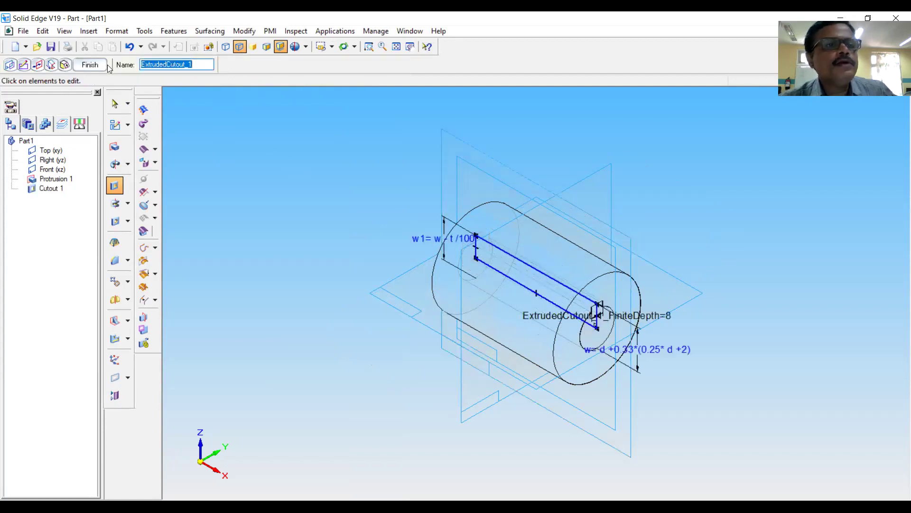
{"action": "left_click", "coordinate": [93, 66]}
{"action": "left_click", "coordinate": [94, 68]}
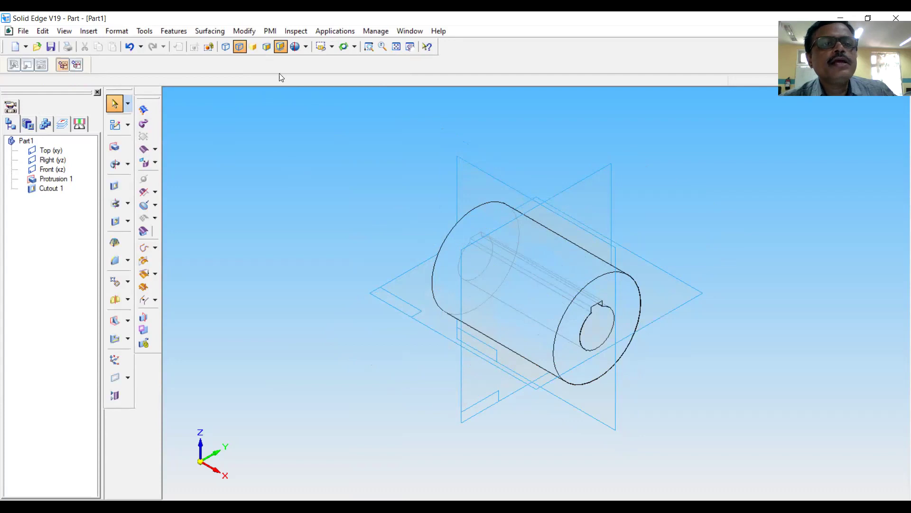
{"action": "left_click", "coordinate": [268, 48]}
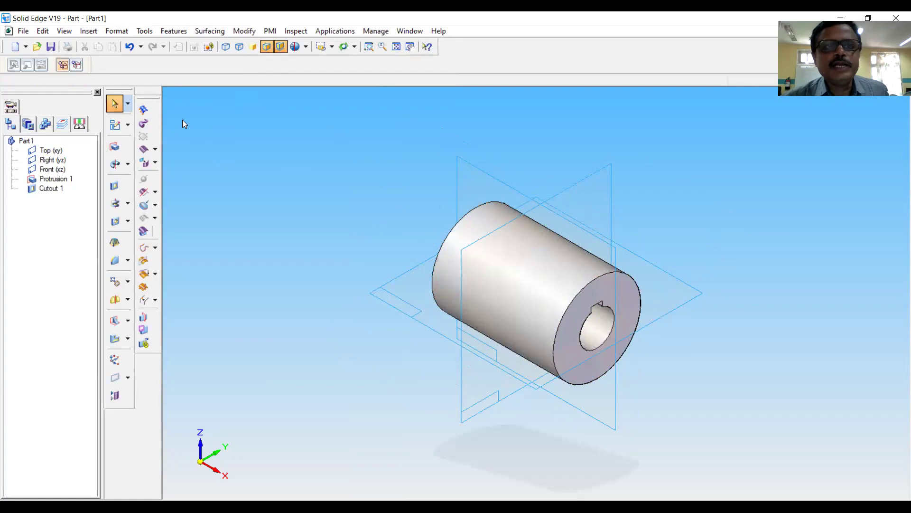
Open the variable table and rename the keyway cutout's finite depth variable to Depth
{"action": "left_click", "coordinate": [145, 32]}
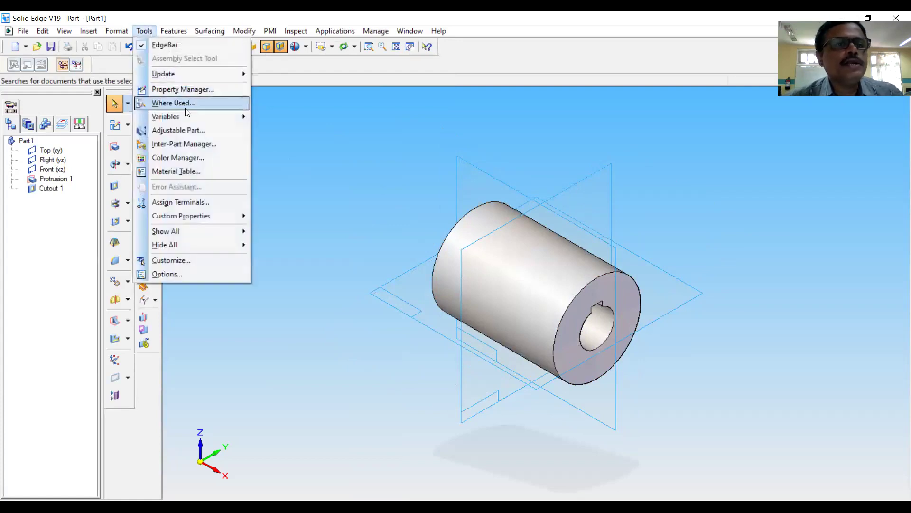
{"action": "mouse_move", "coordinate": [199, 117]}
{"action": "left_click", "coordinate": [271, 119]}
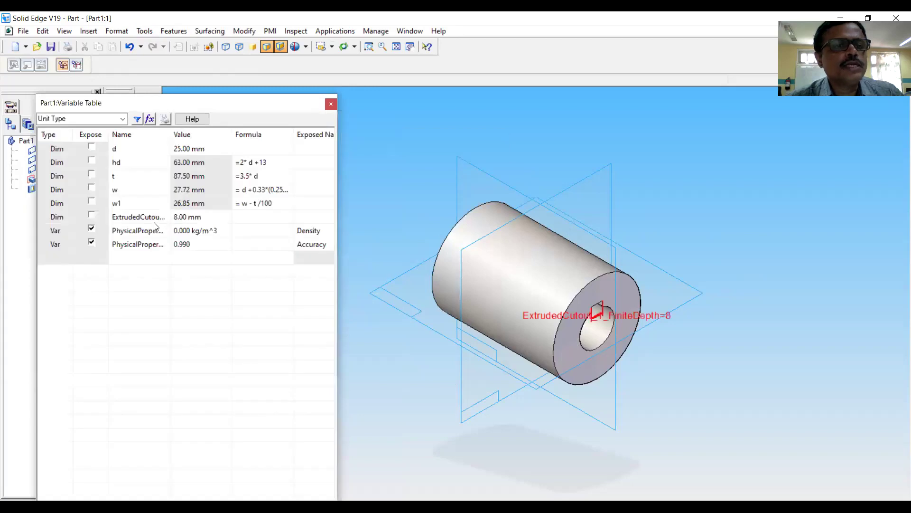
{"action": "left_click", "coordinate": [150, 219]}
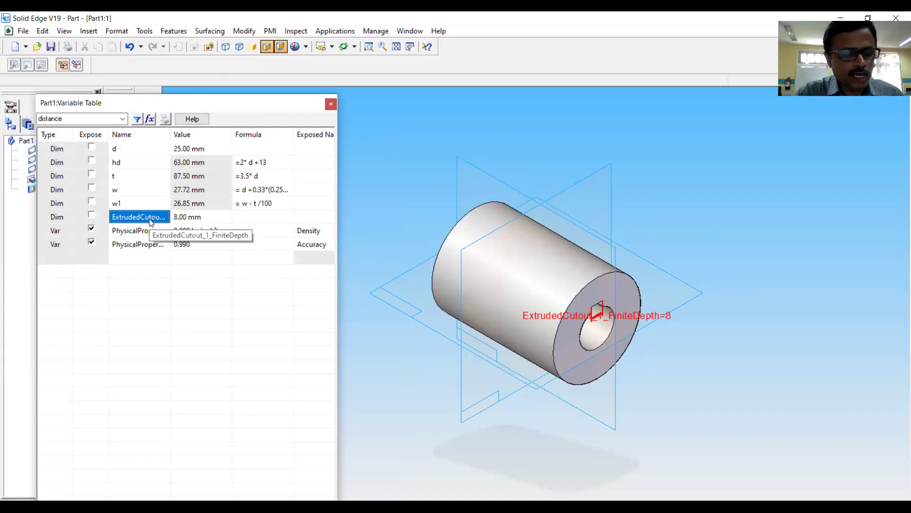
{"action": "type", "text": "De"}
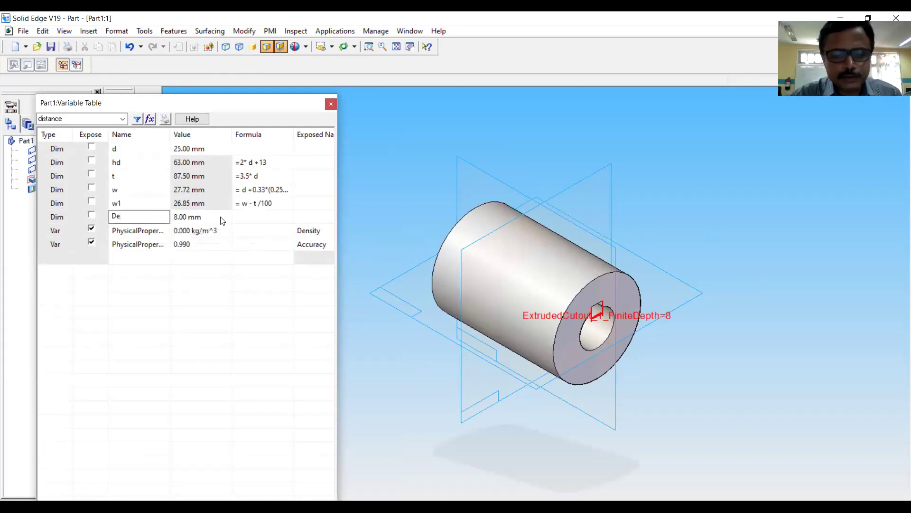
{"action": "type", "text": "pth"}
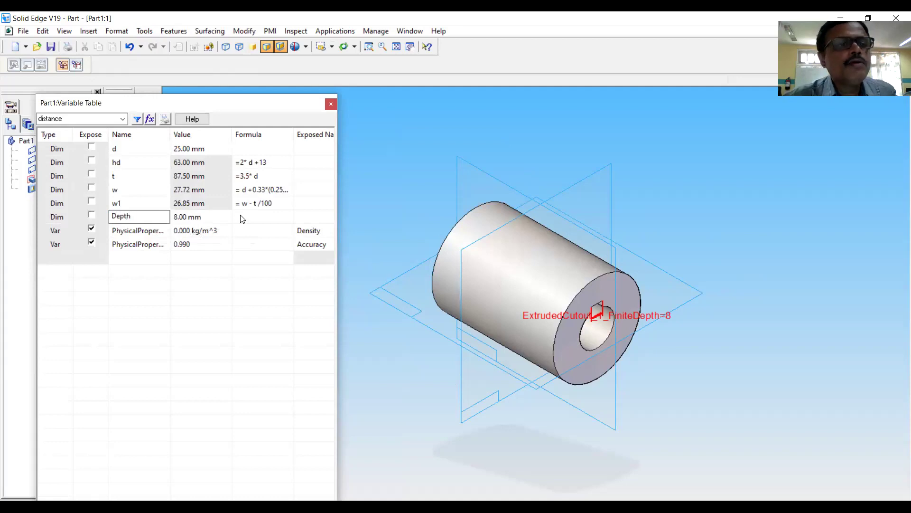
{"action": "key", "text": "Return"}
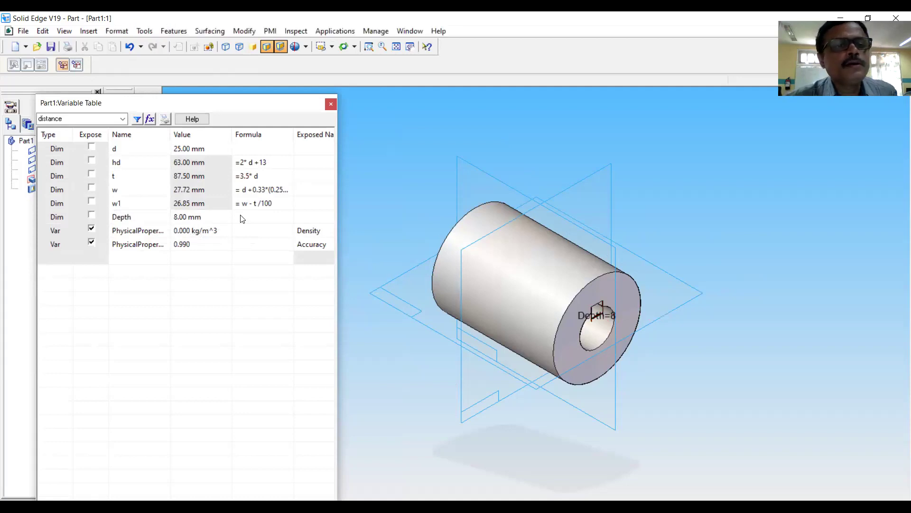
Drive the keyway's Depth variable with the formula =0.25*d+2 and close the variable table
{"action": "left_click", "coordinate": [242, 217]}
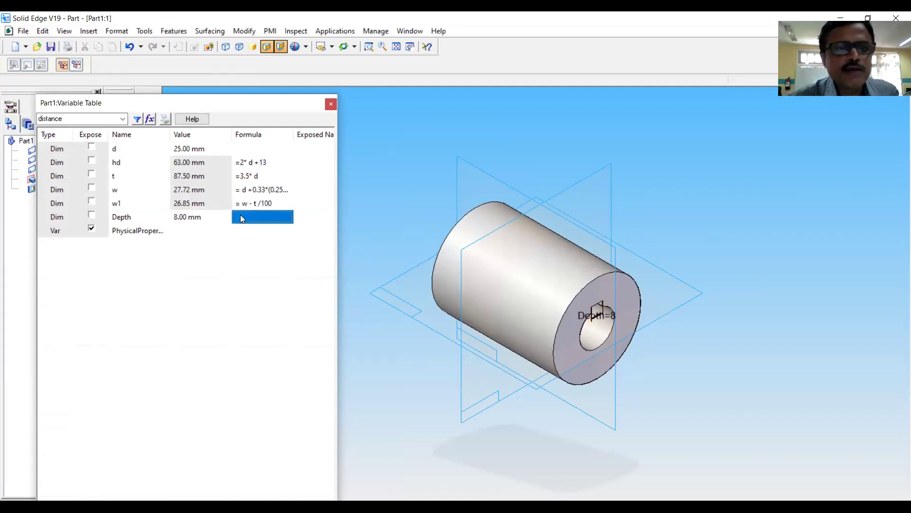
{"action": "type", "text": "0.2"}
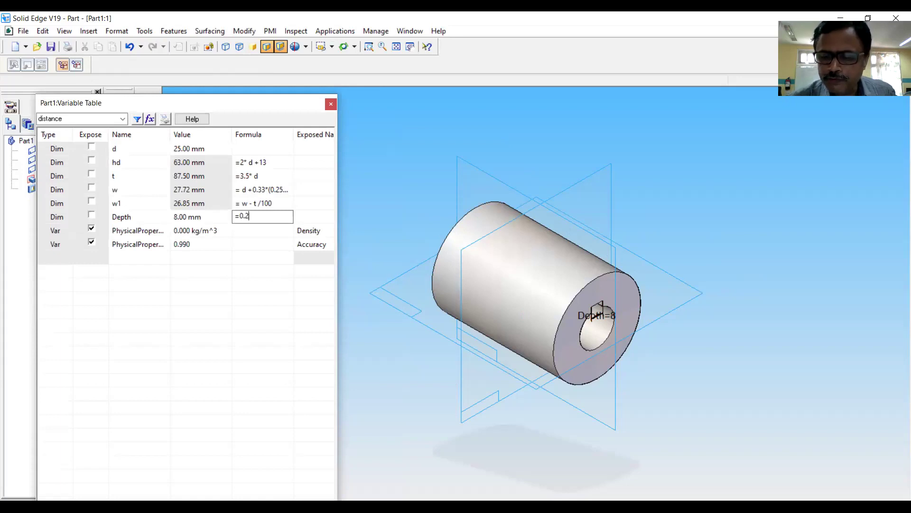
{"action": "type", "text": "5*d"}
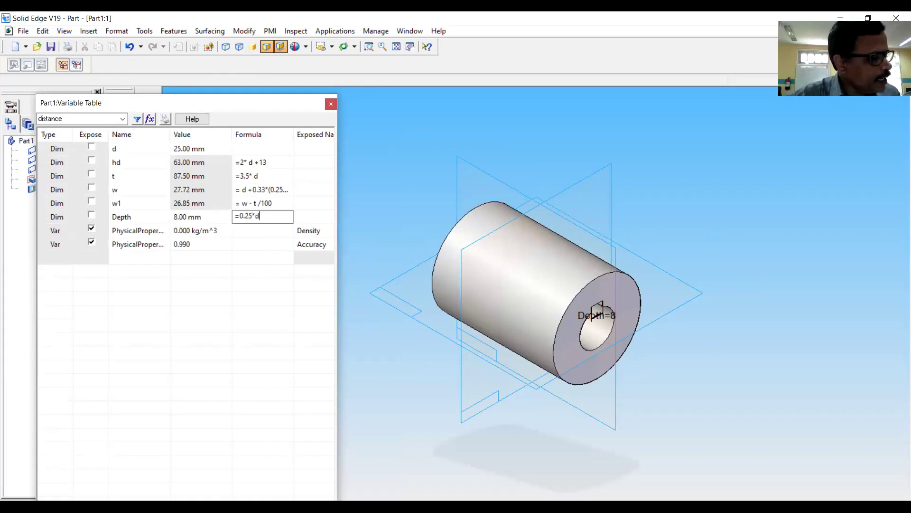
{"action": "type", "text": "+2"}
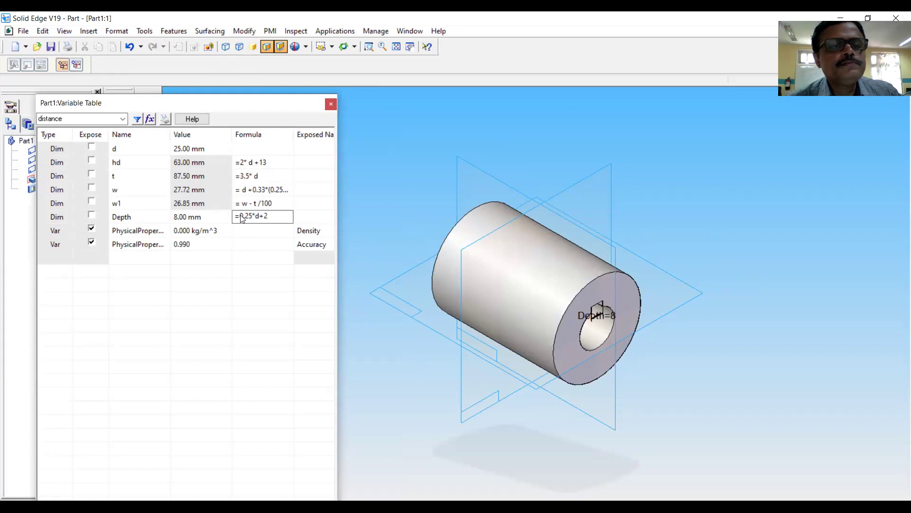
{"action": "key", "text": "Return"}
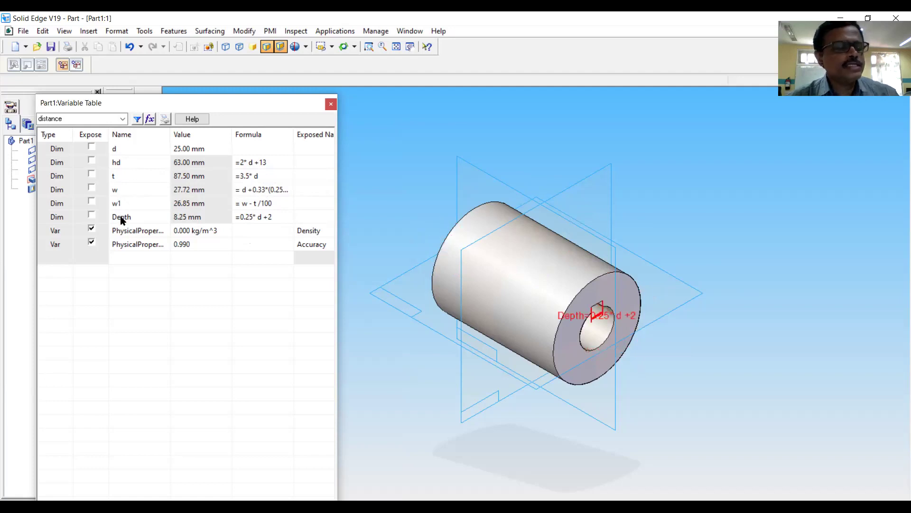
{"action": "left_click", "coordinate": [331, 104]}
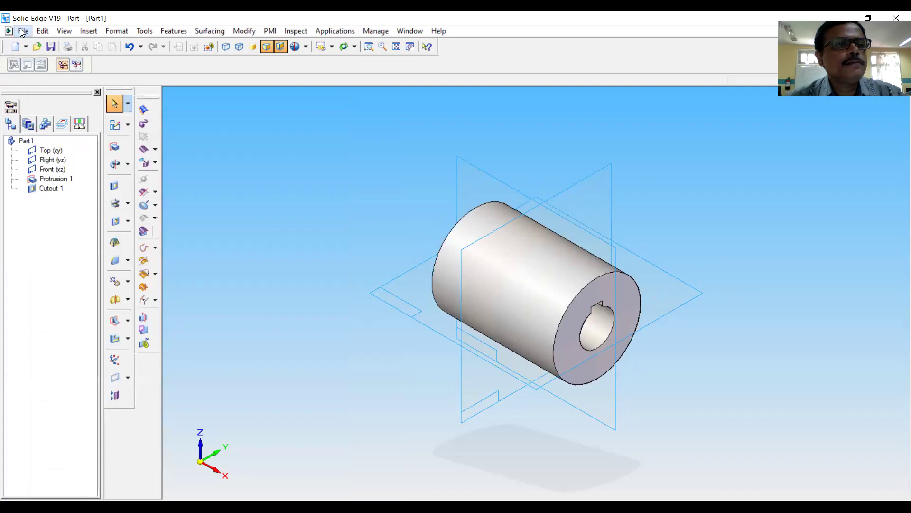
Start saving the part, accept its properties, and create a folder named muff coupling on New Volume (F:)
{"action": "left_click", "coordinate": [21, 33]}
{"action": "left_click", "coordinate": [46, 98]}
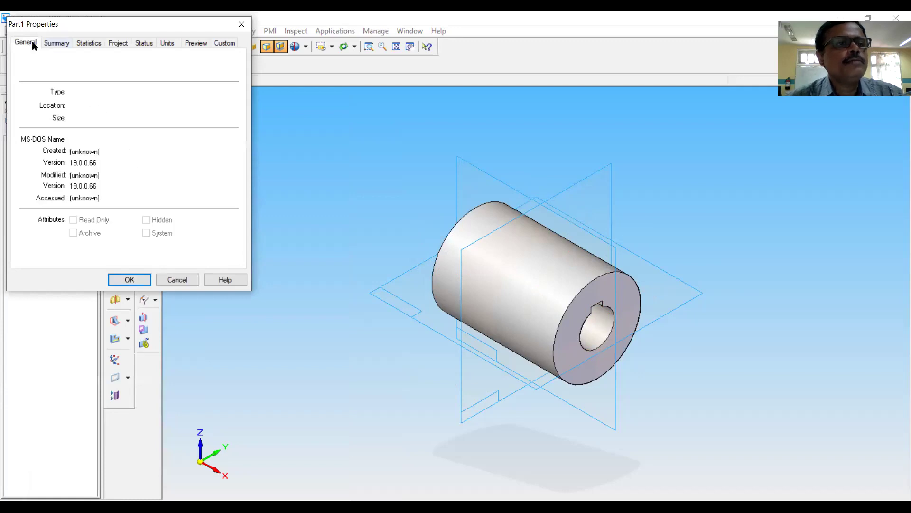
{"action": "left_click", "coordinate": [129, 280]}
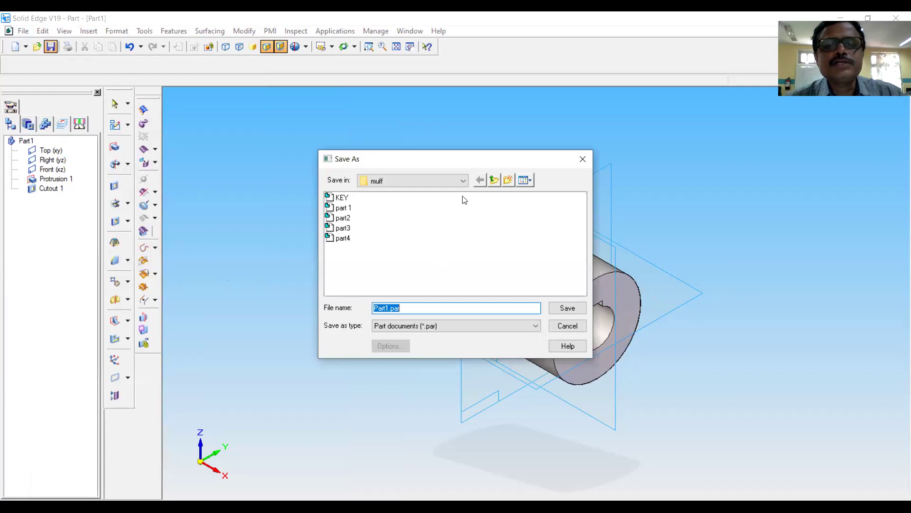
{"action": "left_click", "coordinate": [462, 181]}
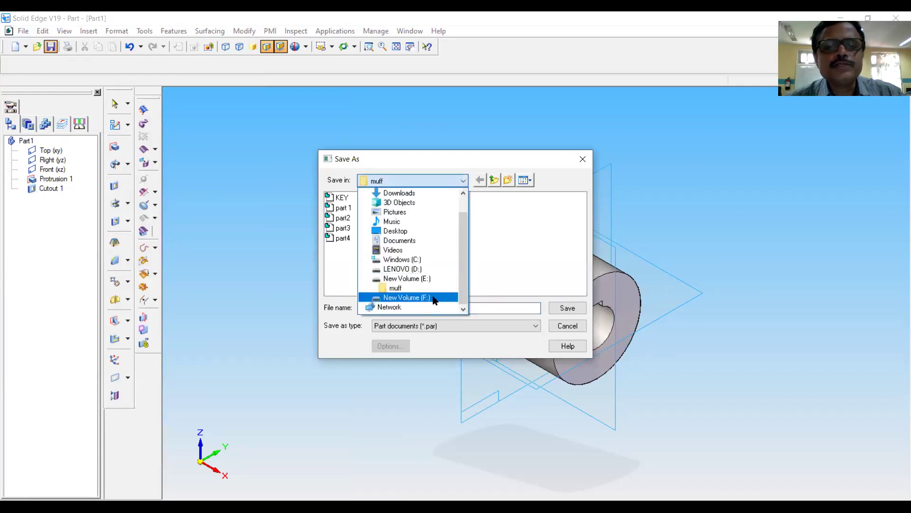
{"action": "left_click", "coordinate": [430, 297]}
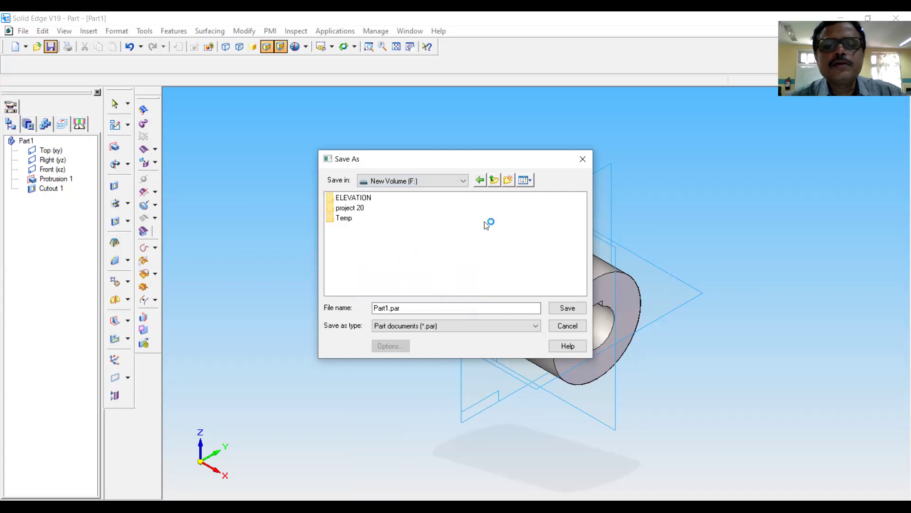
{"action": "left_click", "coordinate": [509, 180]}
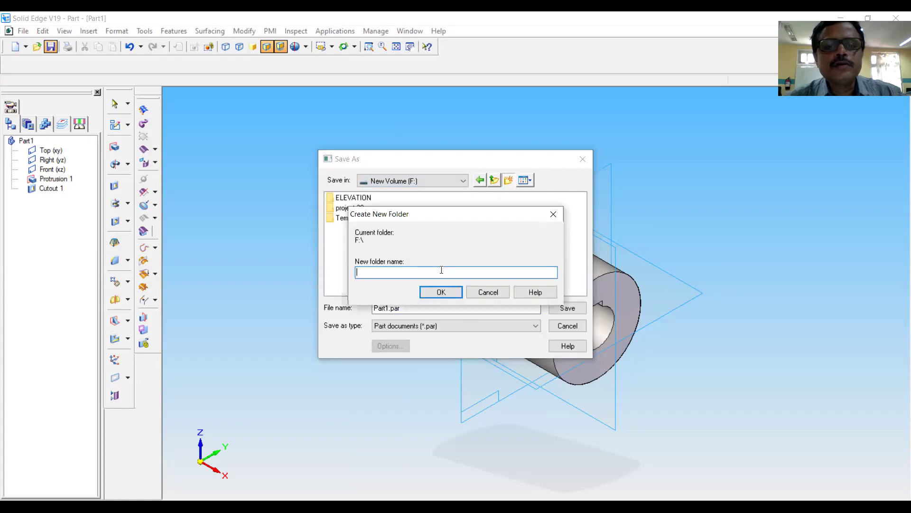
{"action": "type", "text": "muff"}
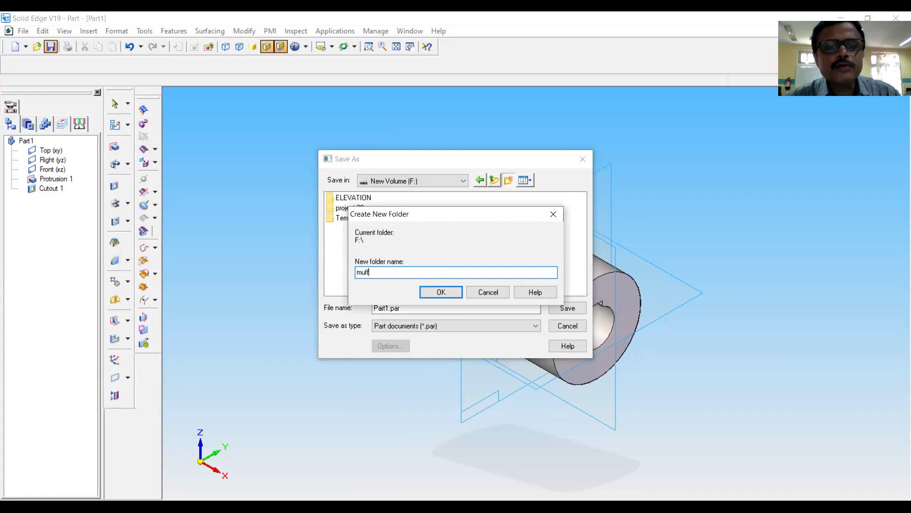
{"action": "type", "text": " cou"}
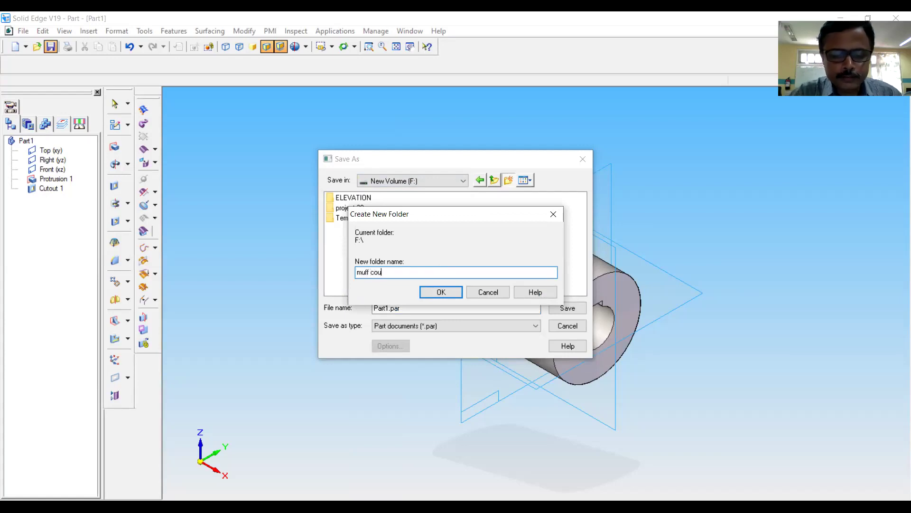
{"action": "type", "text": "pling"}
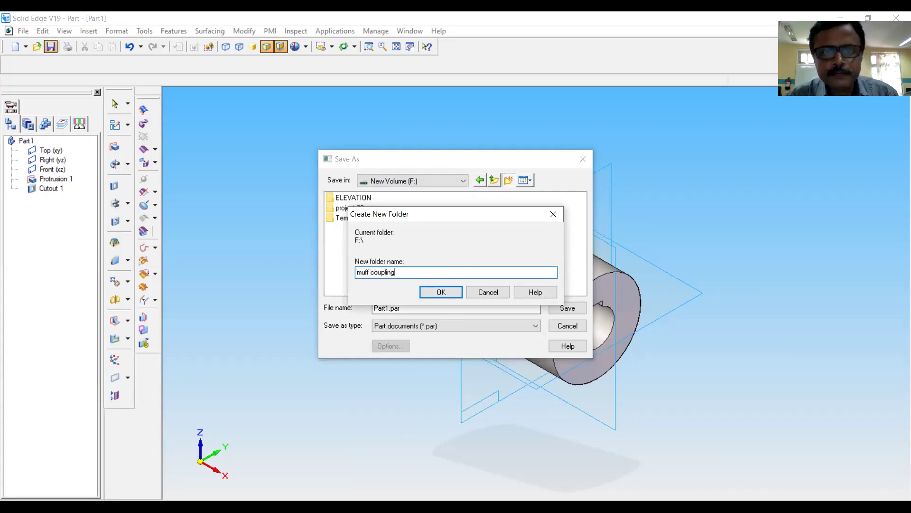
{"action": "key", "text": "Return"}
Save the part in the new folder under the file name muff
{"action": "left_click", "coordinate": [398, 310]}
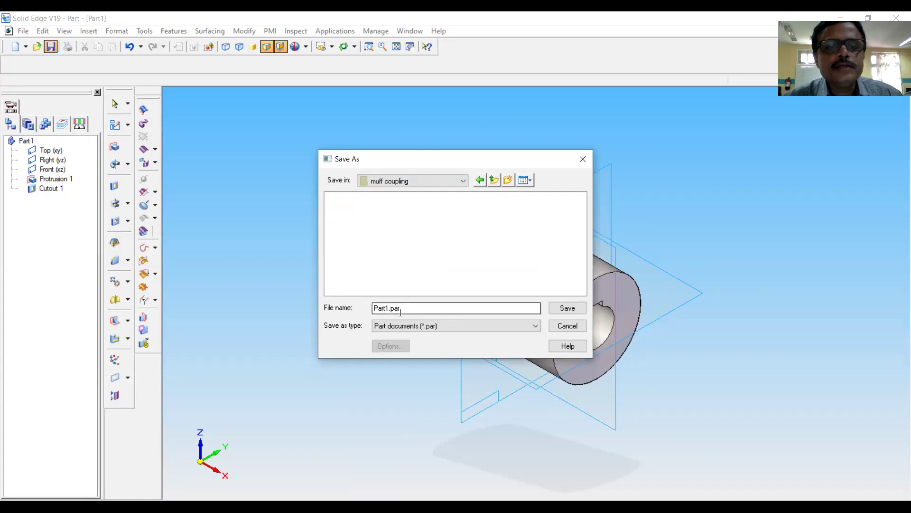
{"action": "double_click", "coordinate": [398, 309]}
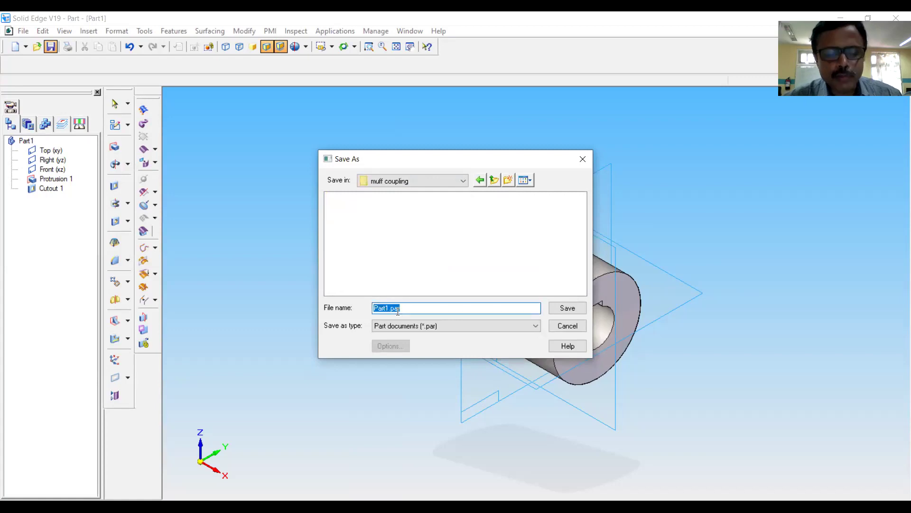
{"action": "type", "text": "muff"}
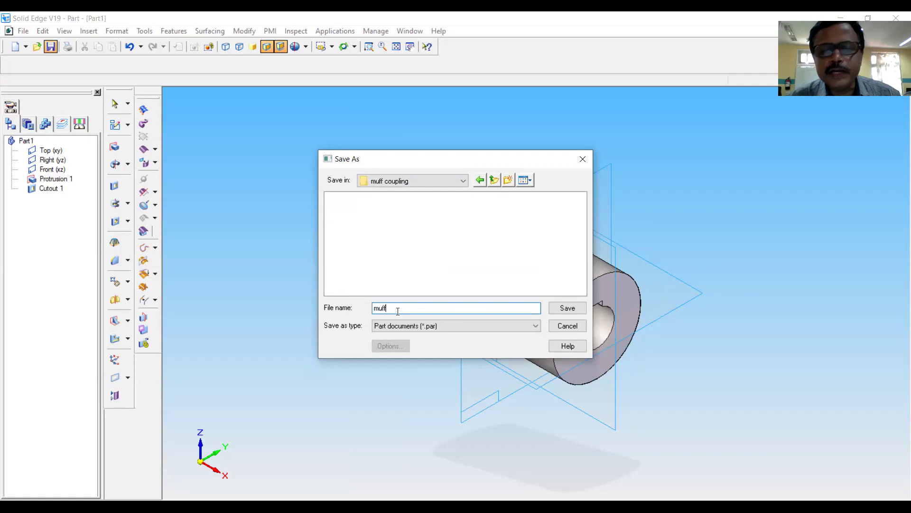
{"action": "key", "text": "Return"}
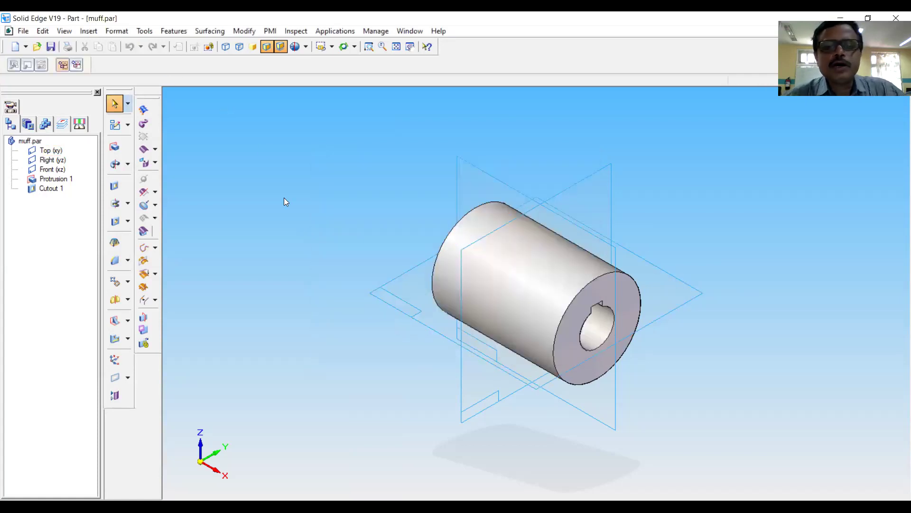
Open the variable table and set the diameter d to 50 mm to test the equations
{"action": "left_click", "coordinate": [151, 32]}
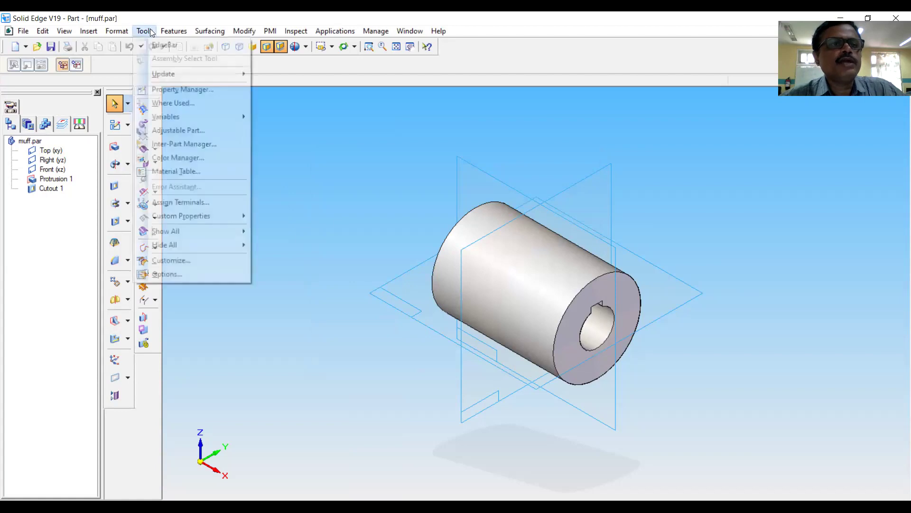
{"action": "mouse_move", "coordinate": [192, 115]}
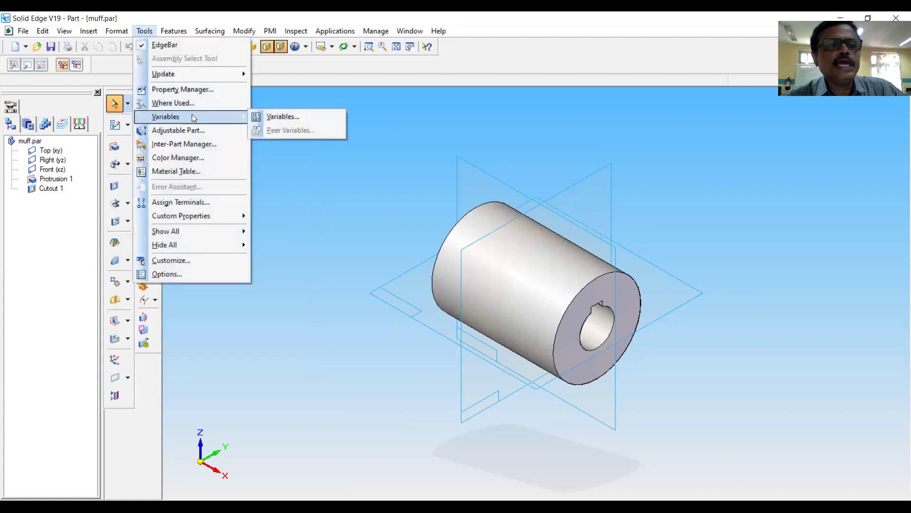
{"action": "left_click", "coordinate": [279, 117]}
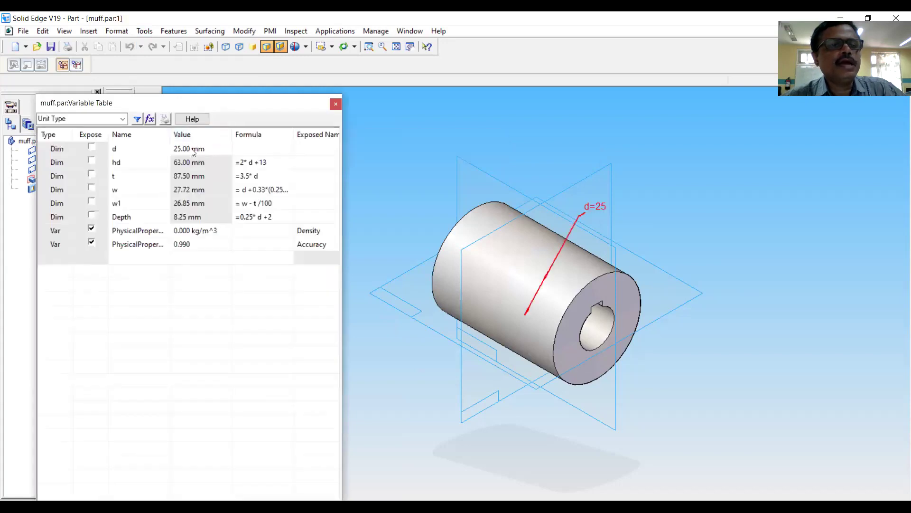
{"action": "left_click", "coordinate": [192, 150]}
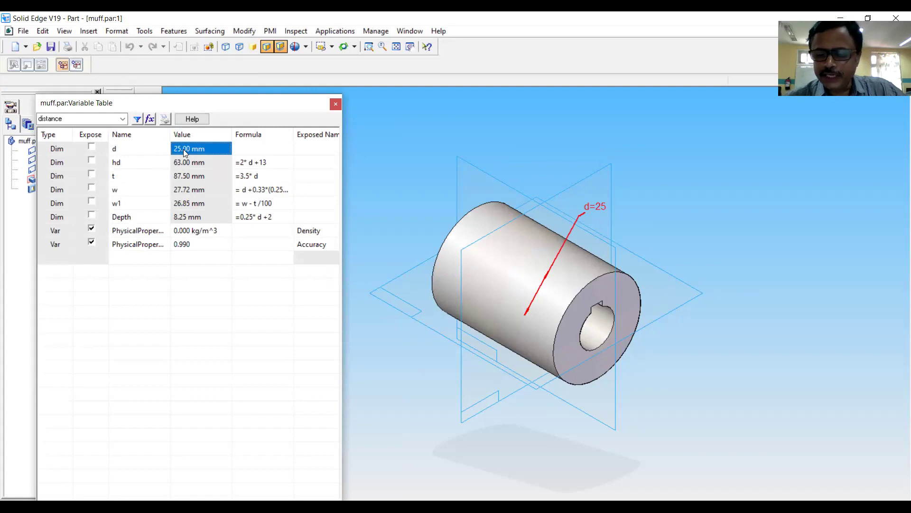
{"action": "type", "text": "50"}
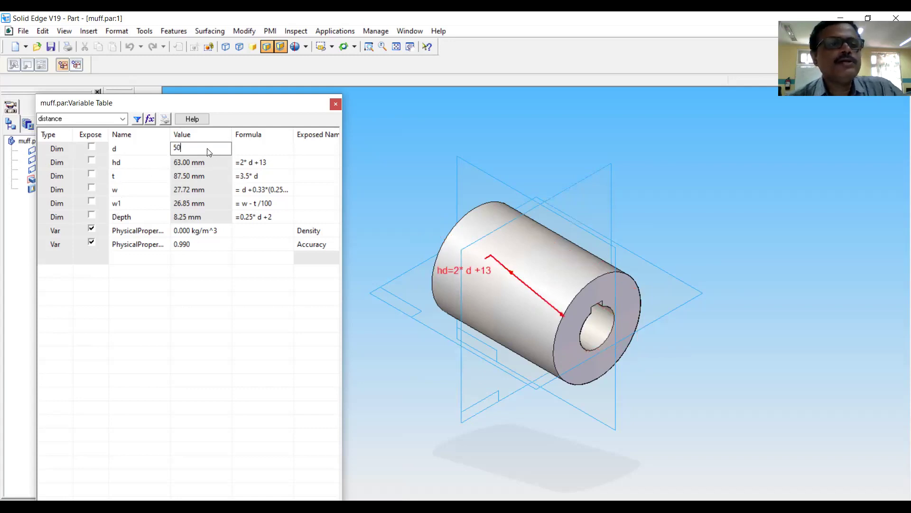
{"action": "key", "text": "Return"}
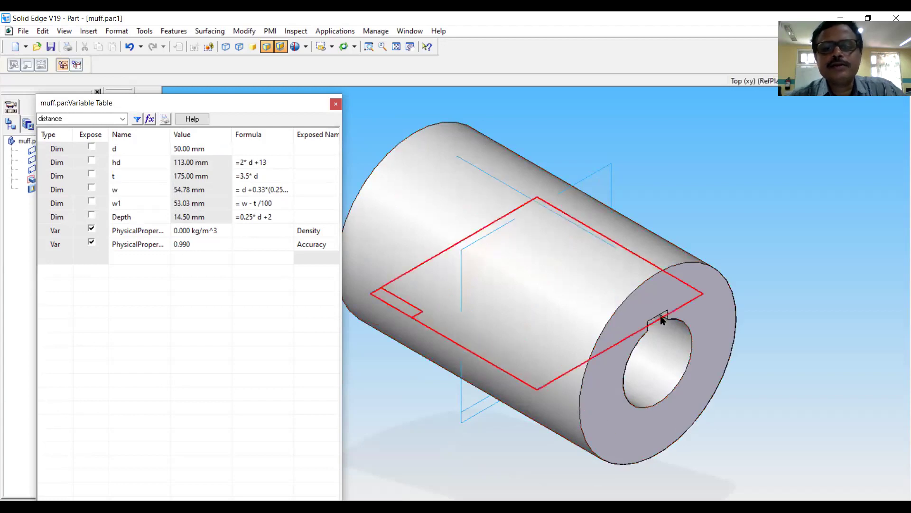
Set the diameter d to 100 mm to test the equations at a larger size
{"action": "left_click", "coordinate": [185, 151]}
{"action": "type", "text": "100"}
{"action": "key", "text": "Return"}
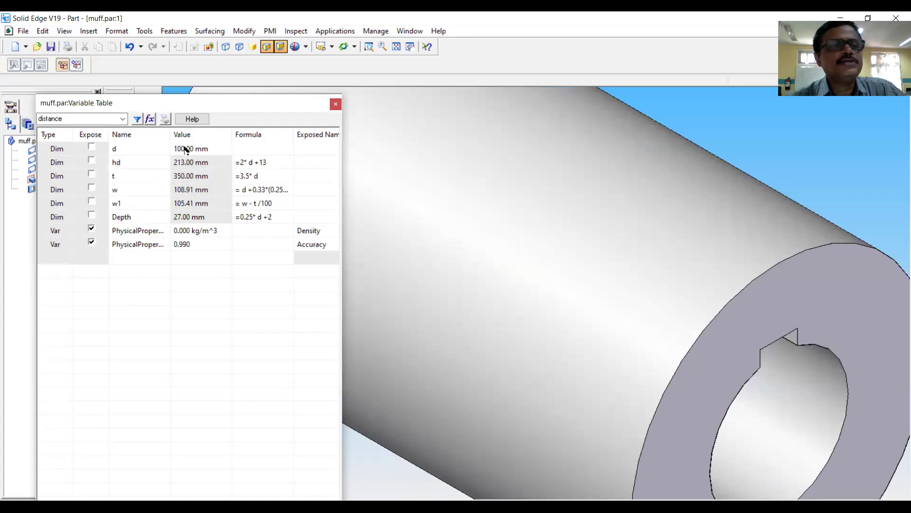
Set the diameter d back to 25 mm and close the variable table
{"action": "left_click", "coordinate": [185, 151]}
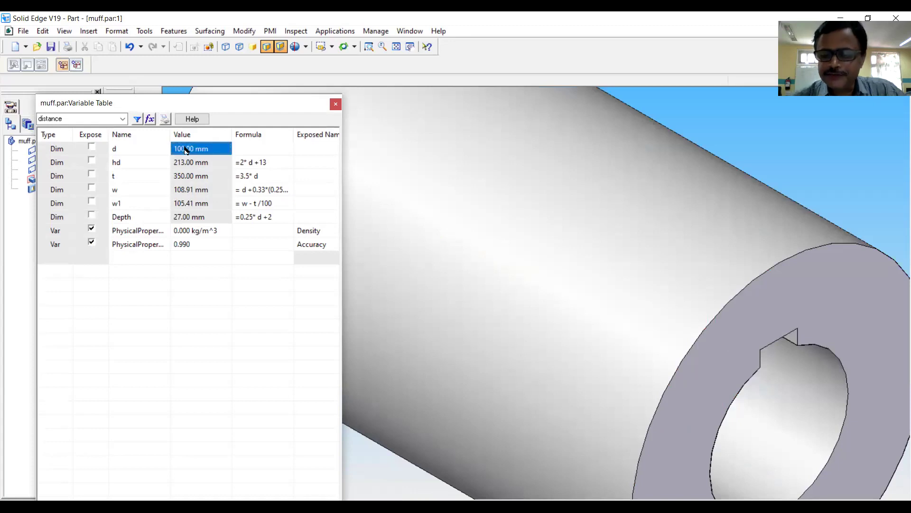
{"action": "type", "text": "25"}
{"action": "key", "text": "Return"}
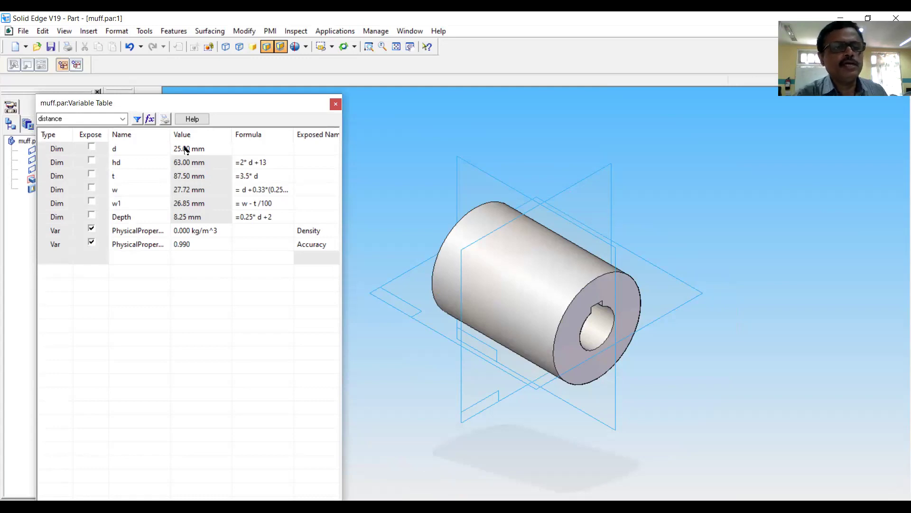
{"action": "left_click", "coordinate": [336, 105]}
Save the muff part and create a new solid part document
{"action": "left_click", "coordinate": [50, 47]}
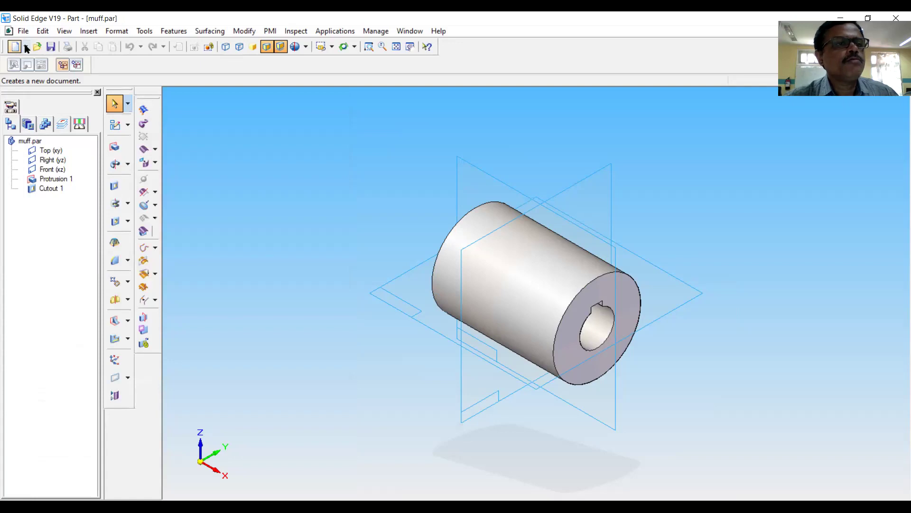
{"action": "left_click", "coordinate": [26, 47]}
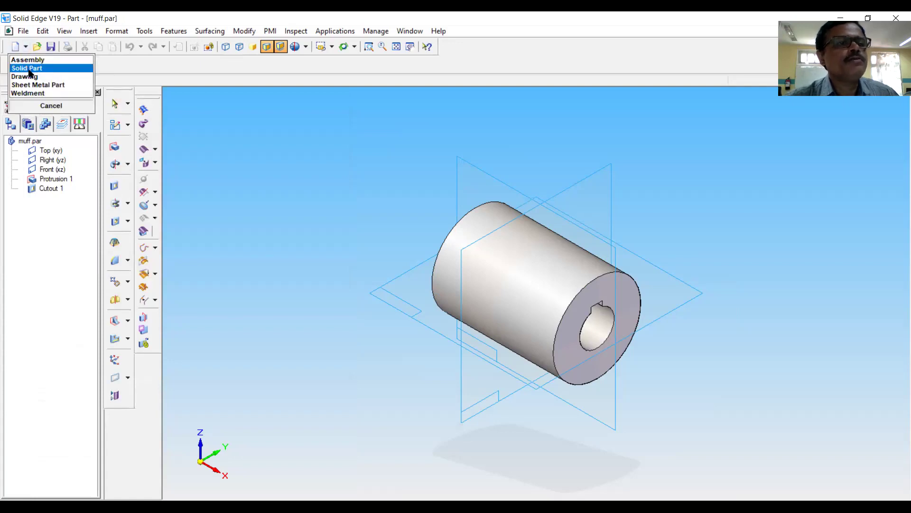
{"action": "left_click", "coordinate": [28, 68]}
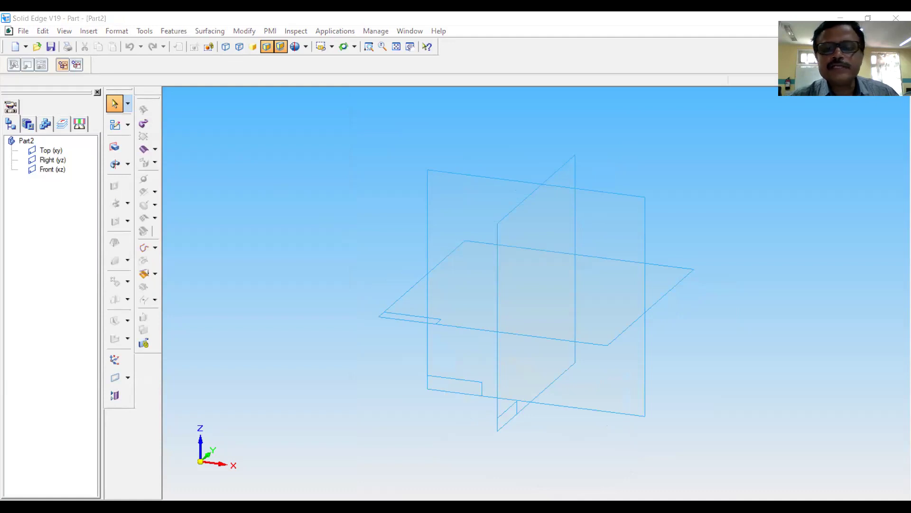
Switch to PowerPoint, examine the solid muff coupling drawing on slide 3, and return to Solid Edge
{"action": "key", "text": "alt+Tab"}
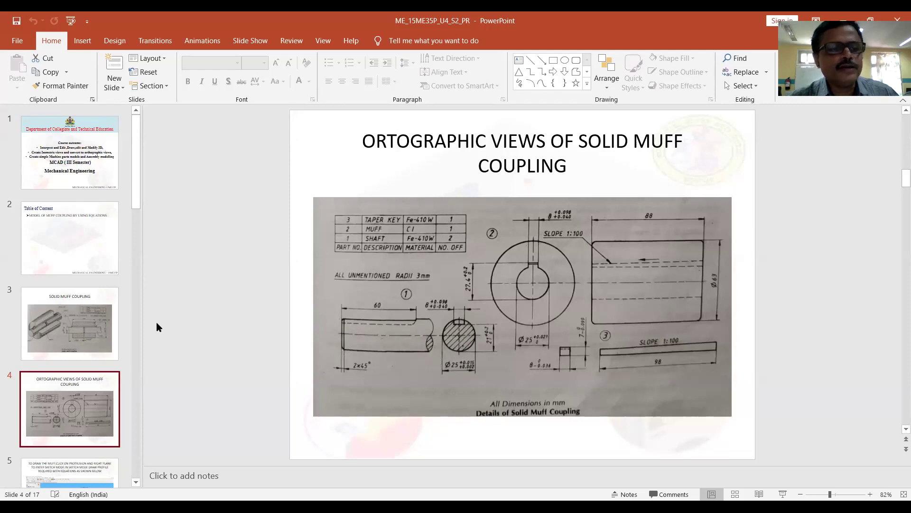
{"action": "left_click", "coordinate": [85, 326]}
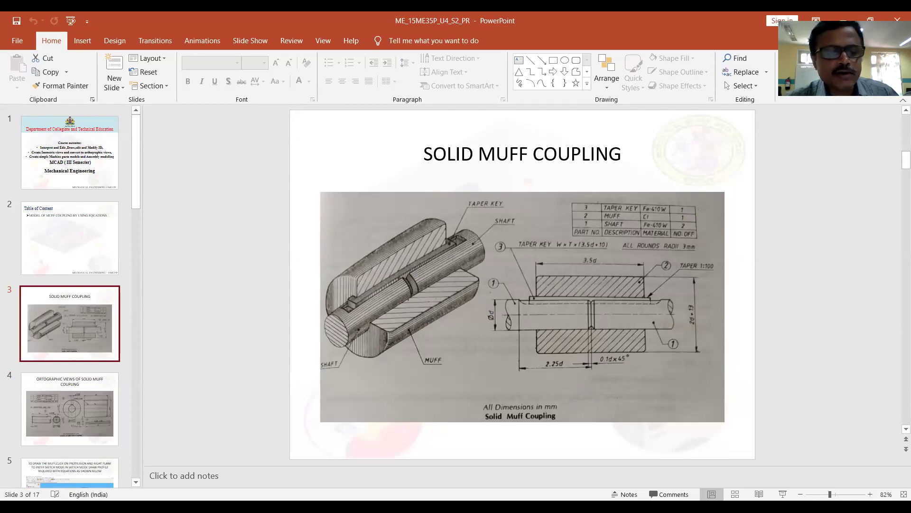
{"action": "key", "text": "alt+Tab"}
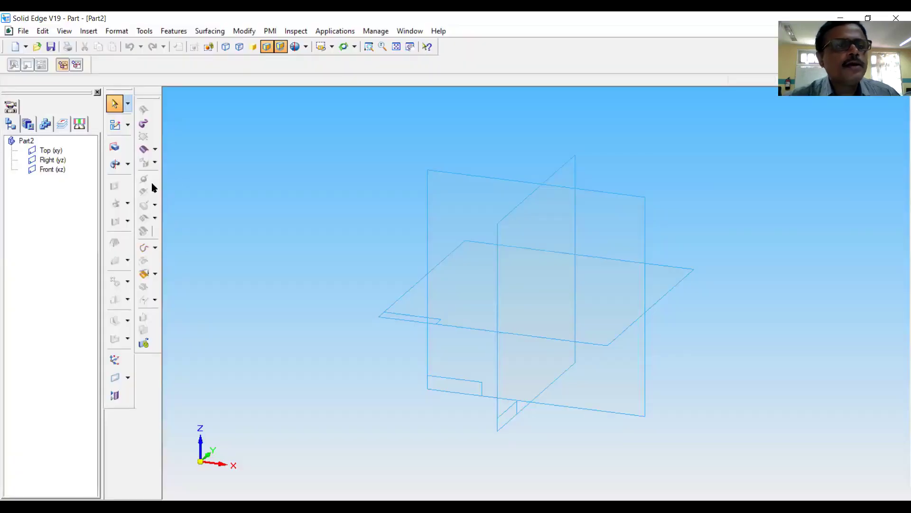
Start a protrusion on the Right (yz) plane and sketch a circle about 43 mm in diameter centred on the origin
{"action": "left_click", "coordinate": [115, 147]}
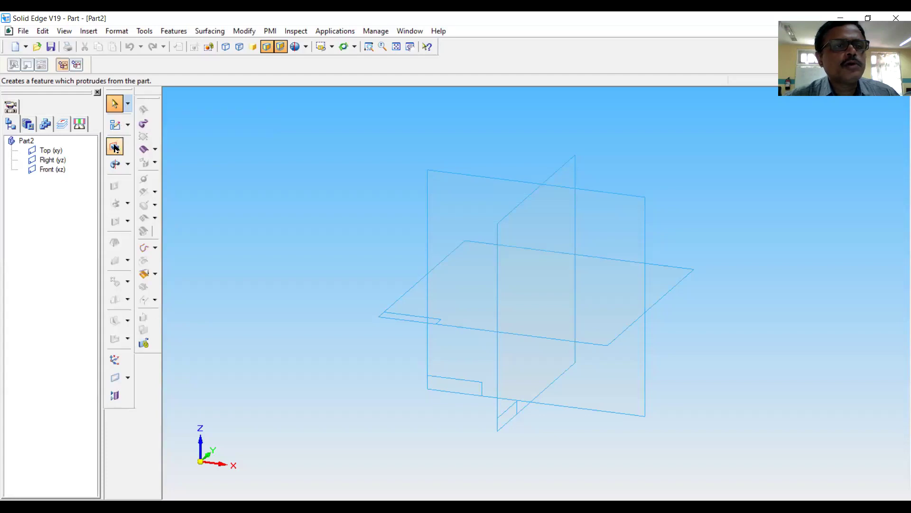
{"action": "left_click", "coordinate": [501, 221]}
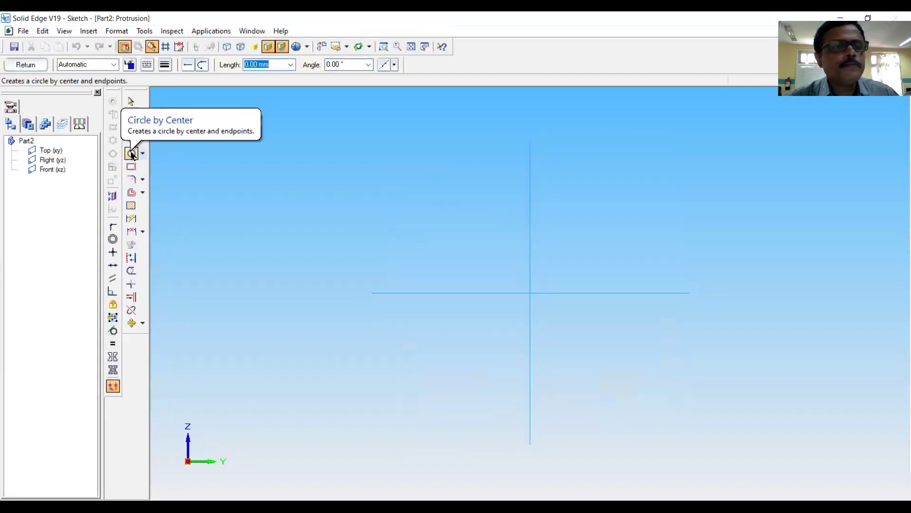
{"action": "left_click", "coordinate": [132, 153]}
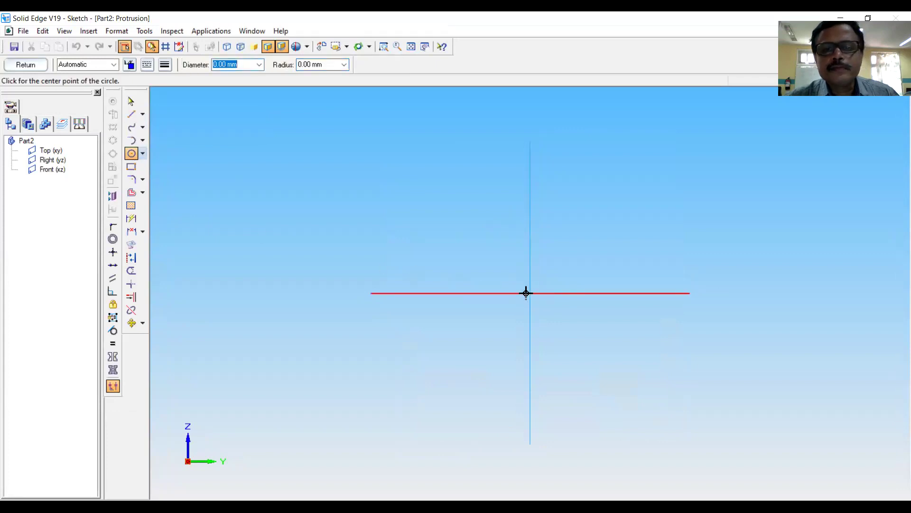
{"action": "left_click", "coordinate": [529, 292]}
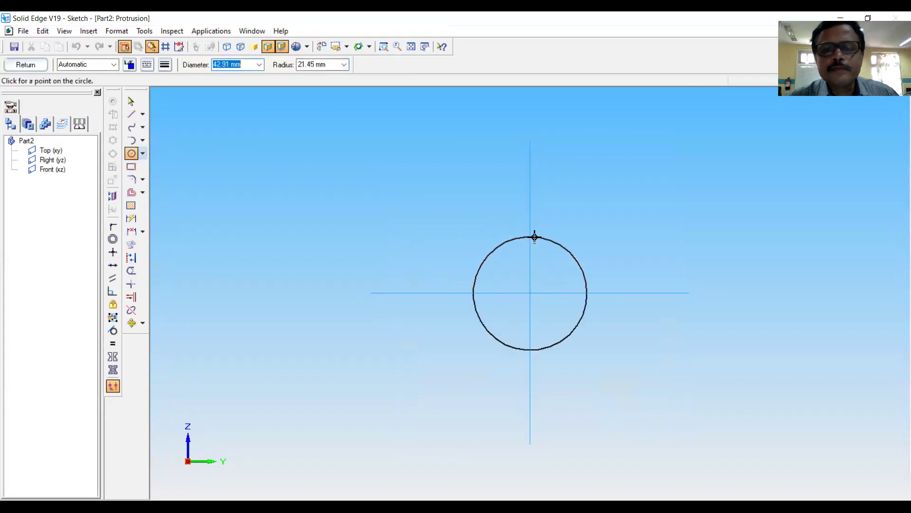
{"action": "left_click", "coordinate": [534, 237]}
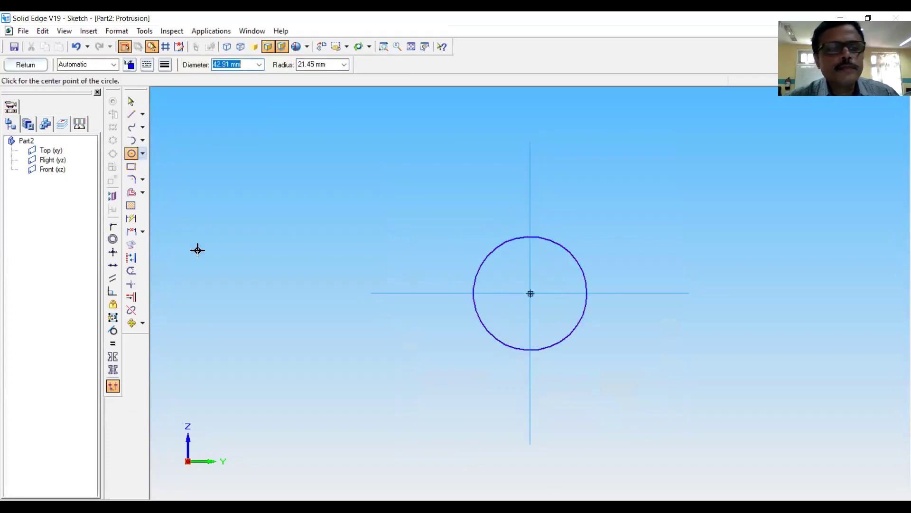
Dimension the circle's diameter and rename its variable to d in the variable table
{"action": "left_click", "coordinate": [131, 219]}
{"action": "left_click", "coordinate": [577, 261]}
{"action": "left_click", "coordinate": [599, 224]}
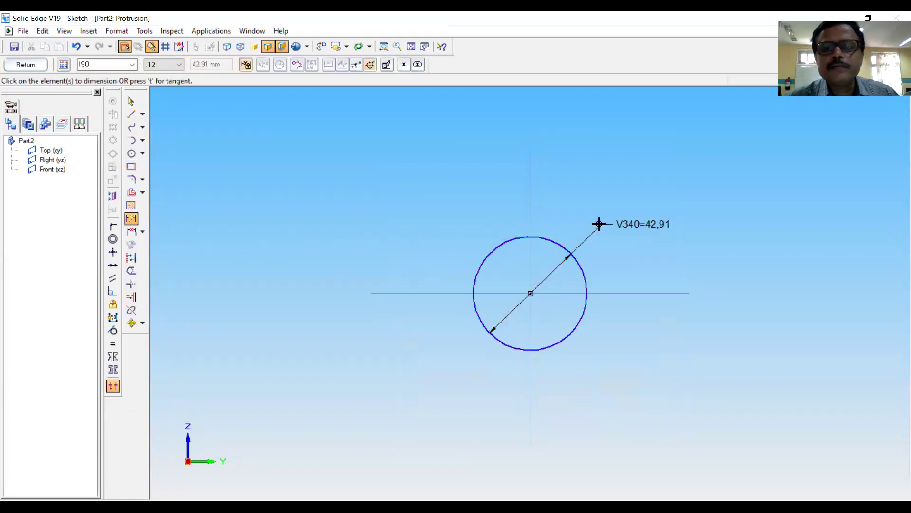
{"action": "left_click", "coordinate": [142, 31]}
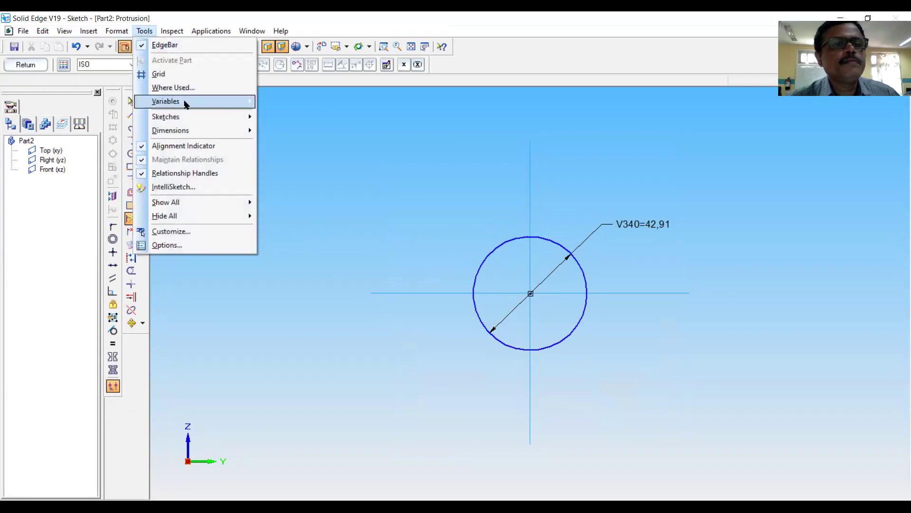
{"action": "left_click", "coordinate": [265, 102]}
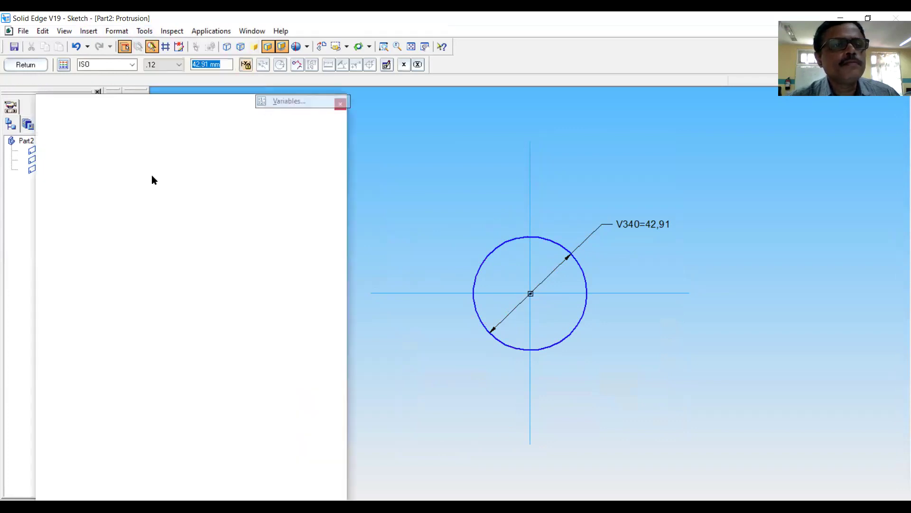
{"action": "left_click", "coordinate": [118, 149]}
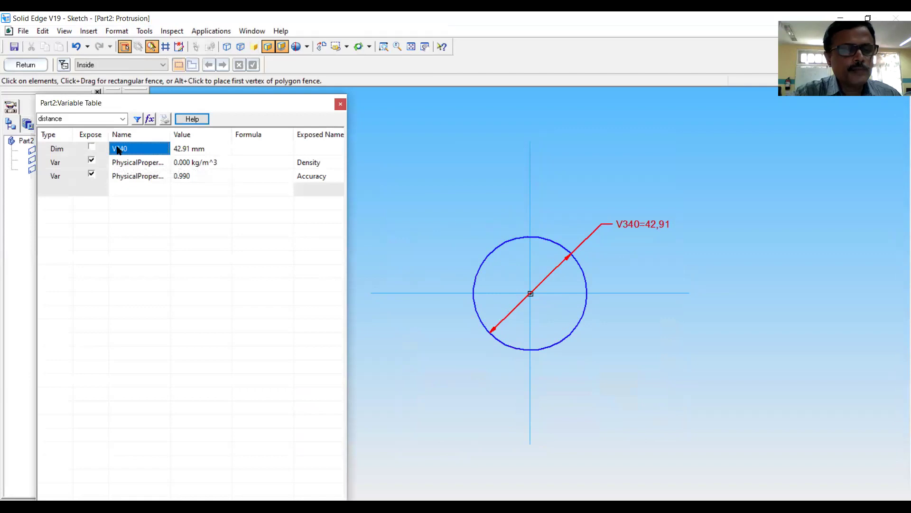
{"action": "type", "text": "d"}
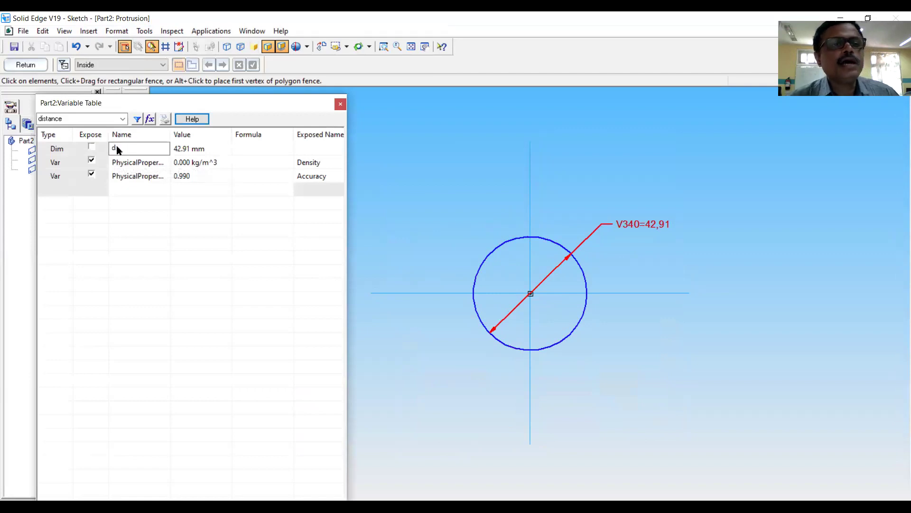
Set the value of variable d to 25 mm and close the variable table
{"action": "left_click", "coordinate": [185, 151]}
{"action": "left_click", "coordinate": [185, 150]}
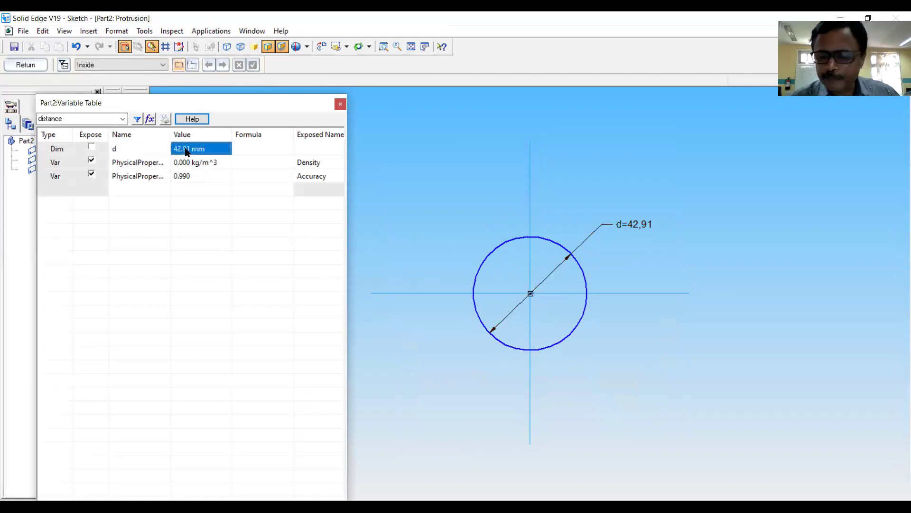
{"action": "type", "text": "25"}
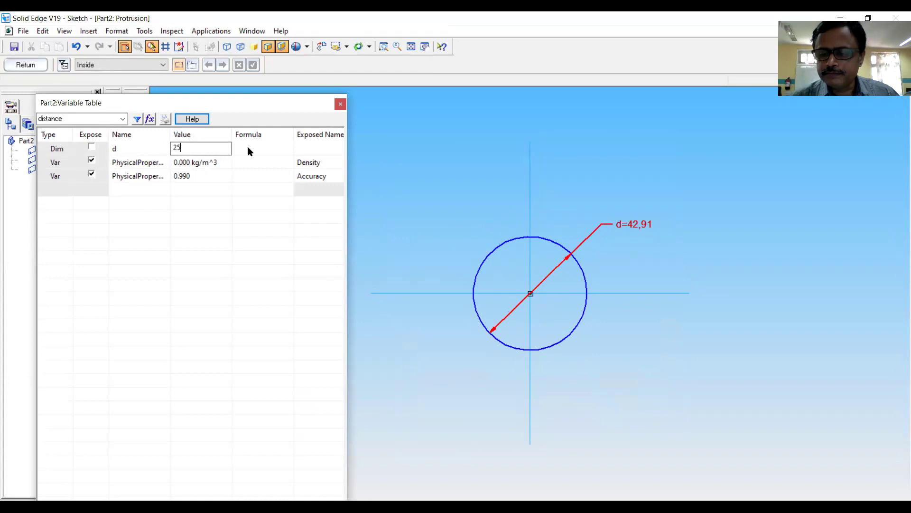
{"action": "key", "text": "Return"}
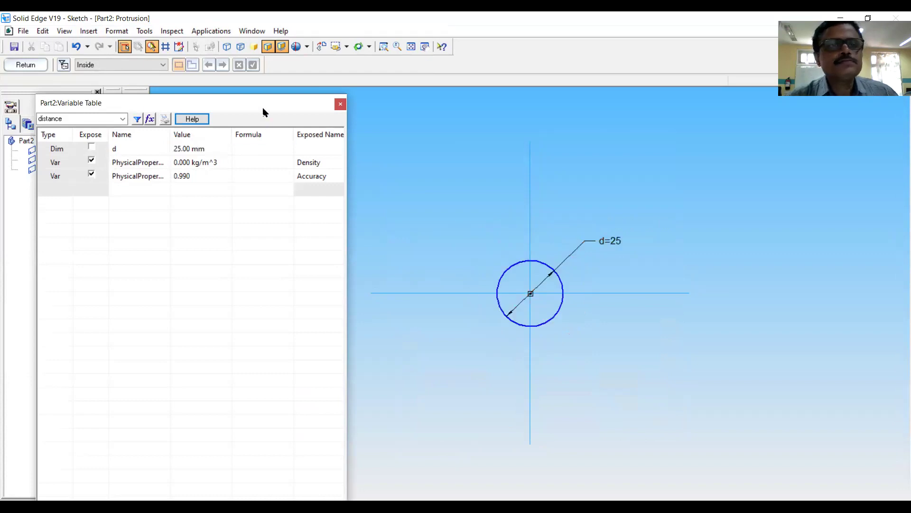
{"action": "left_click", "coordinate": [340, 105]}
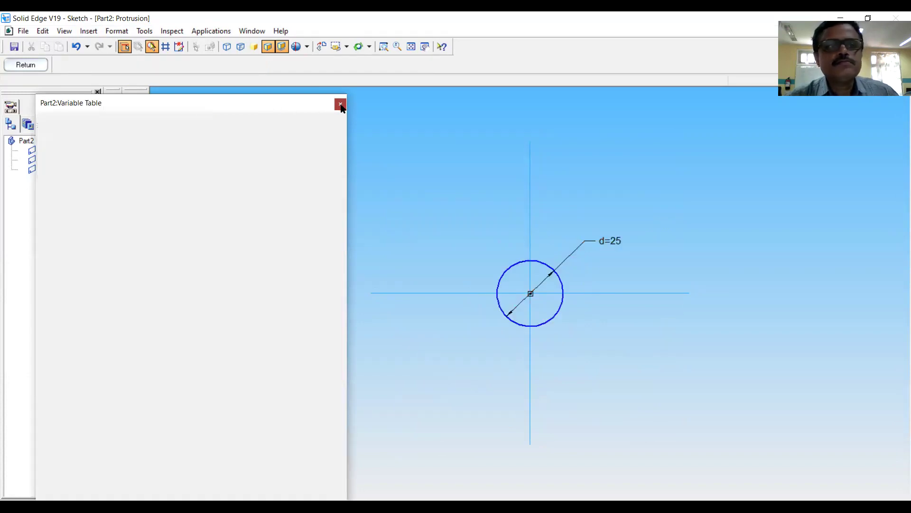
Extrude the circle symmetrically to a total length of 80 mm and finish the protrusion
{"action": "left_click", "coordinate": [25, 65]}
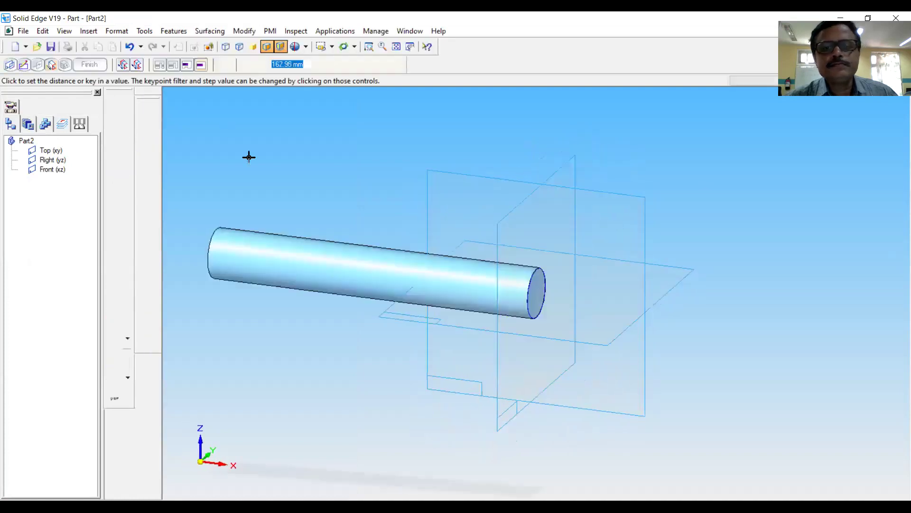
{"action": "left_click", "coordinate": [137, 65]}
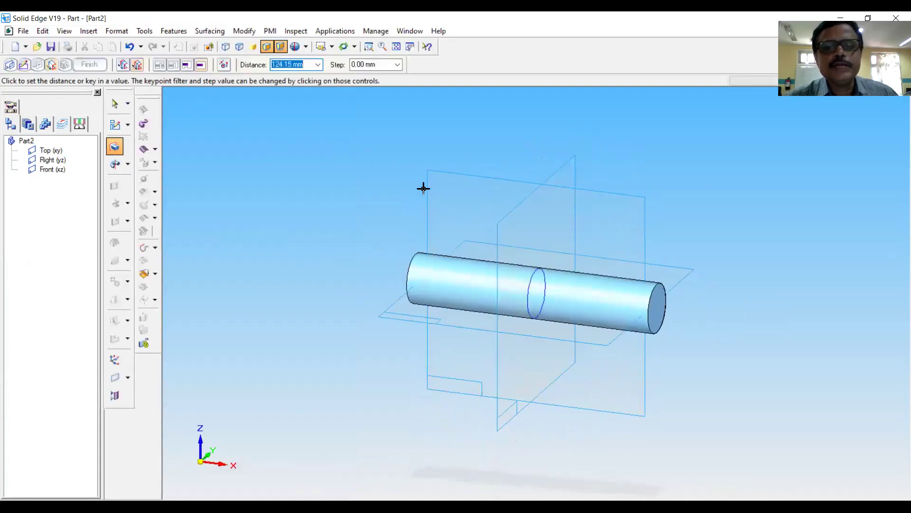
{"action": "type", "text": "80"}
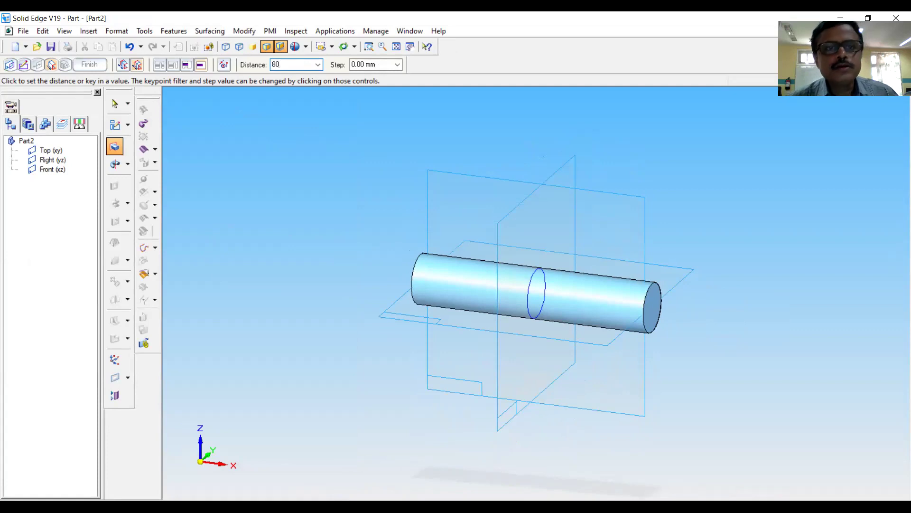
{"action": "key", "text": "Return"}
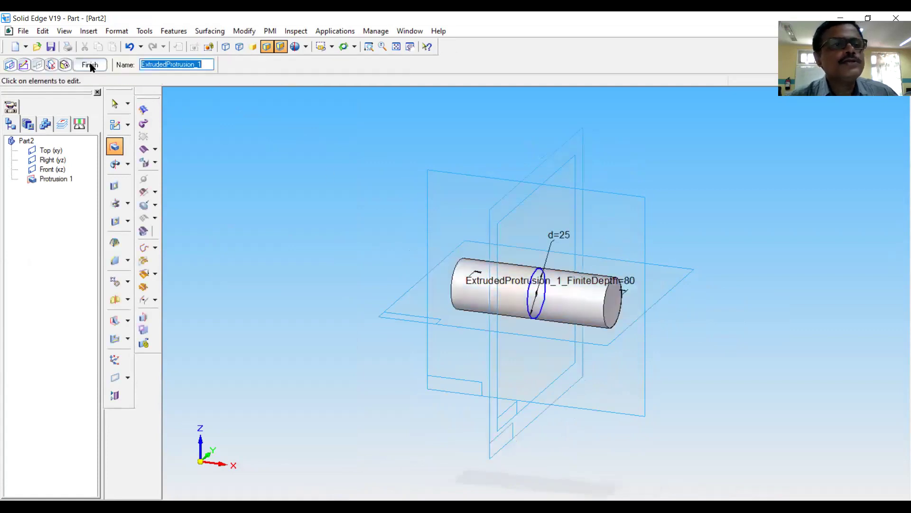
{"action": "left_click", "coordinate": [90, 66]}
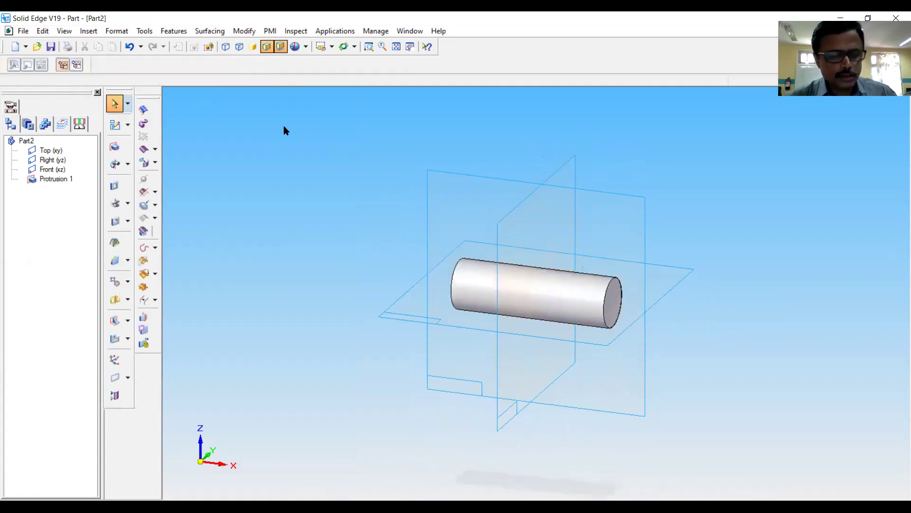
Start a cutout on the shaft's front end face and sketch a keyway rectangle across the upper edge of the circle
{"action": "key", "text": "ctrl+i"}
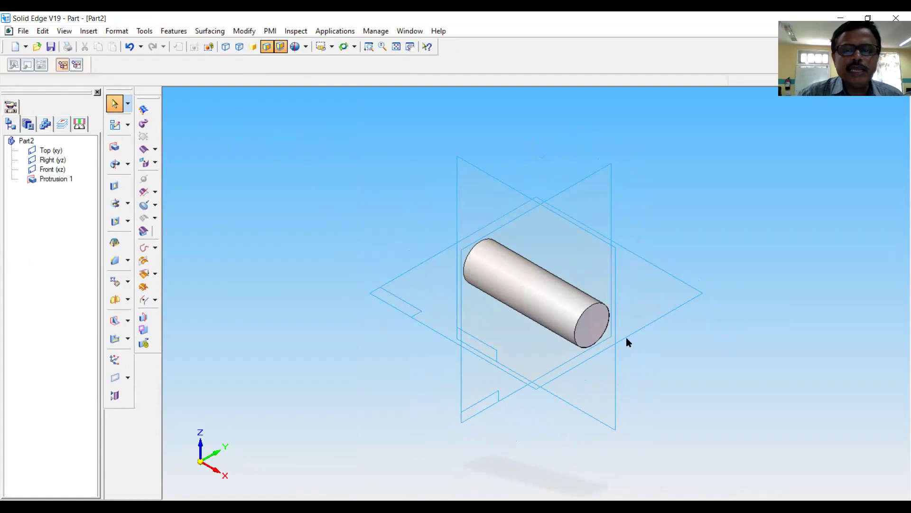
{"action": "left_click", "coordinate": [114, 186]}
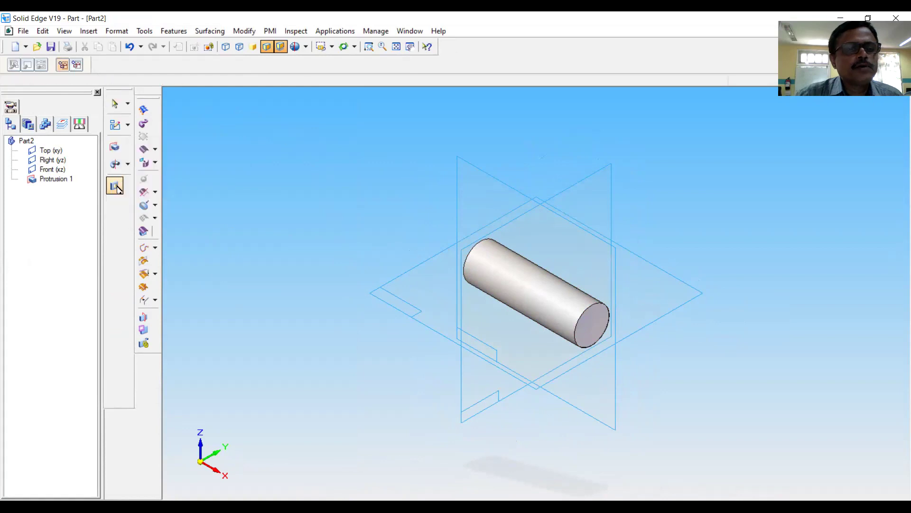
{"action": "left_click", "coordinate": [582, 323]}
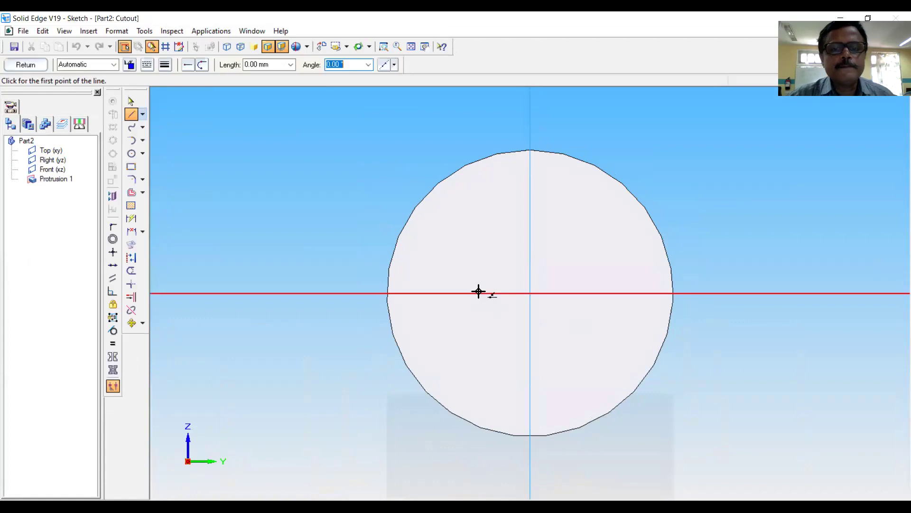
{"action": "left_click", "coordinate": [131, 167]}
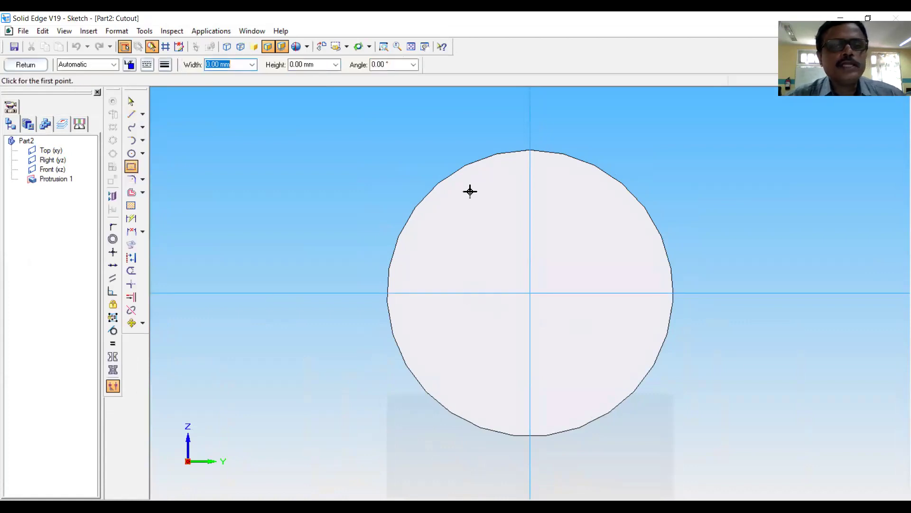
{"action": "left_click", "coordinate": [507, 135]}
{"action": "left_click", "coordinate": [575, 138]}
{"action": "left_click", "coordinate": [574, 181]}
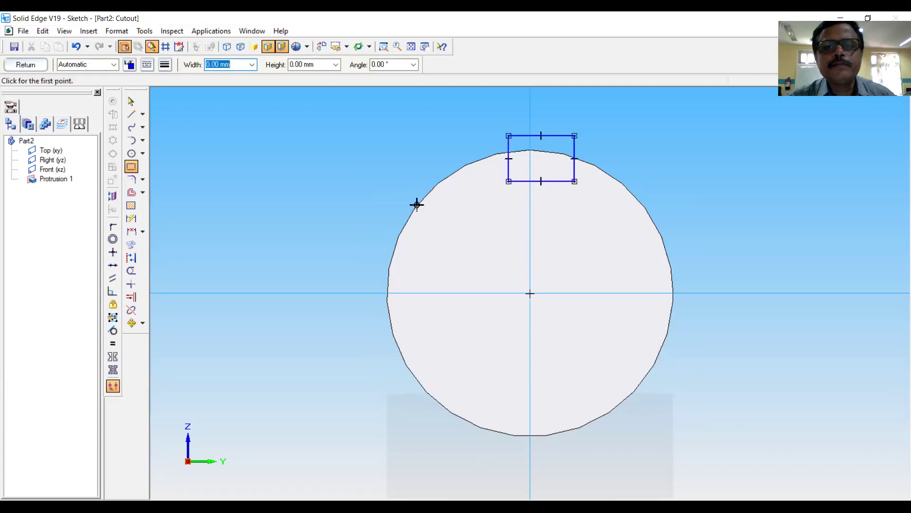
Connect the midpoint of the rectangle's upper edge to the top of the shaft circle and dimension the rectangle's width
{"action": "left_click", "coordinate": [113, 226]}
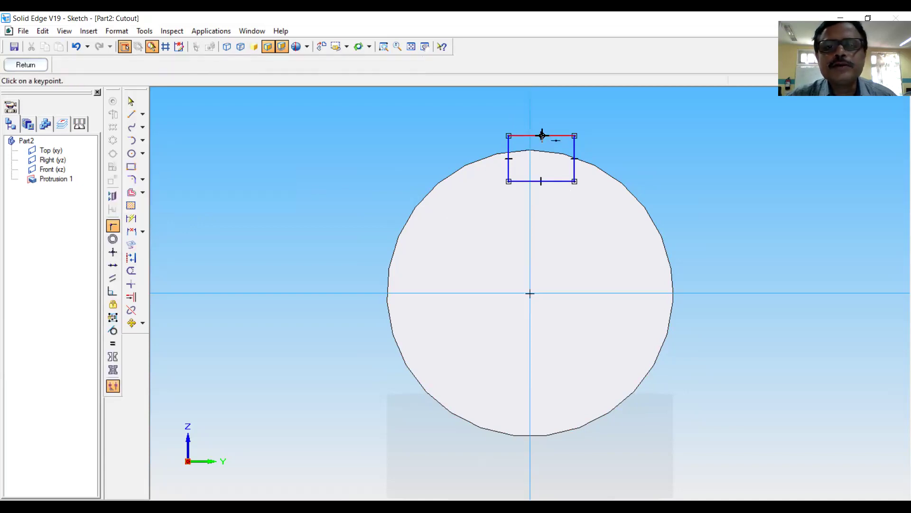
{"action": "left_click", "coordinate": [542, 136]}
{"action": "left_click", "coordinate": [527, 150]}
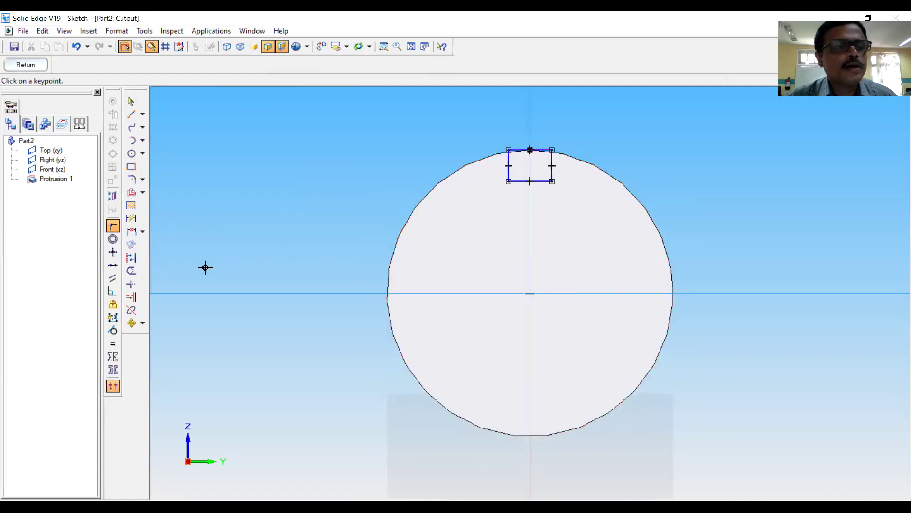
{"action": "left_click", "coordinate": [131, 218]}
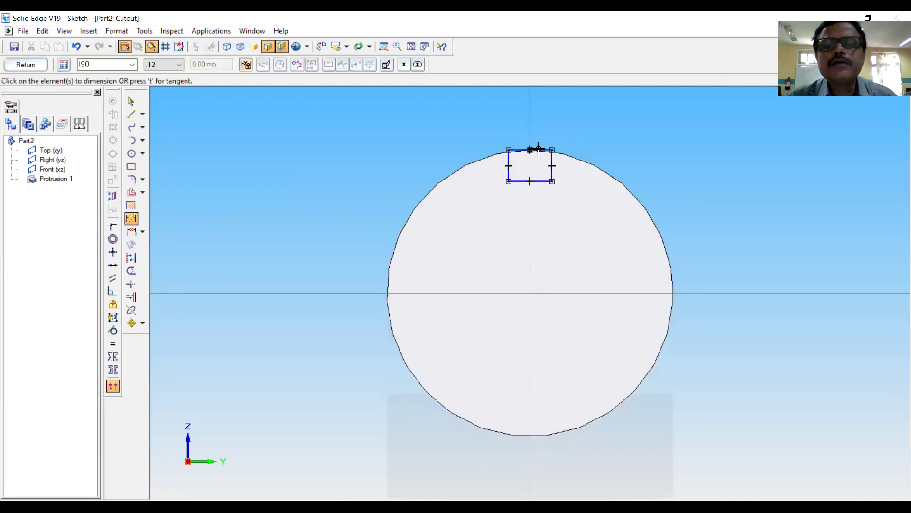
{"action": "left_click", "coordinate": [538, 149]}
{"action": "left_click", "coordinate": [548, 118]}
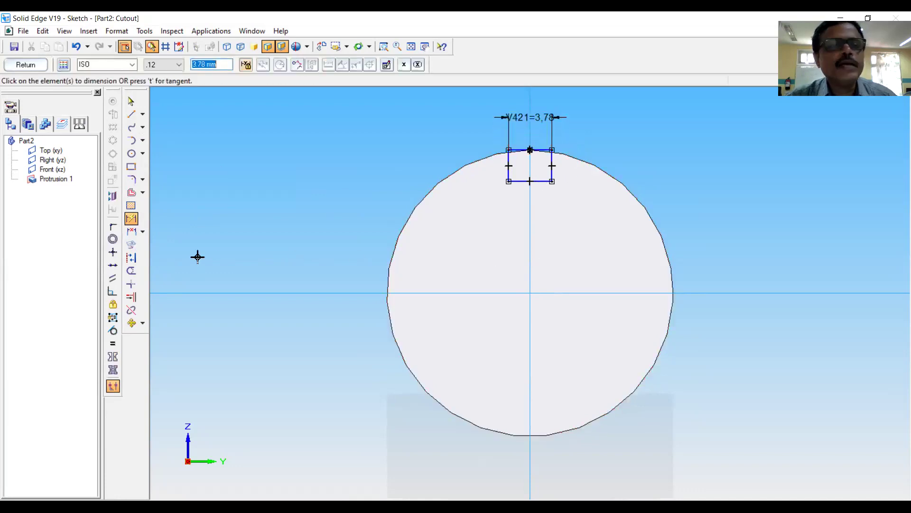
Try to dimension the distance from the bottom of the shaft circle to the rectangle's lower edge, and undo the dimension placed
{"action": "left_click", "coordinate": [133, 232]}
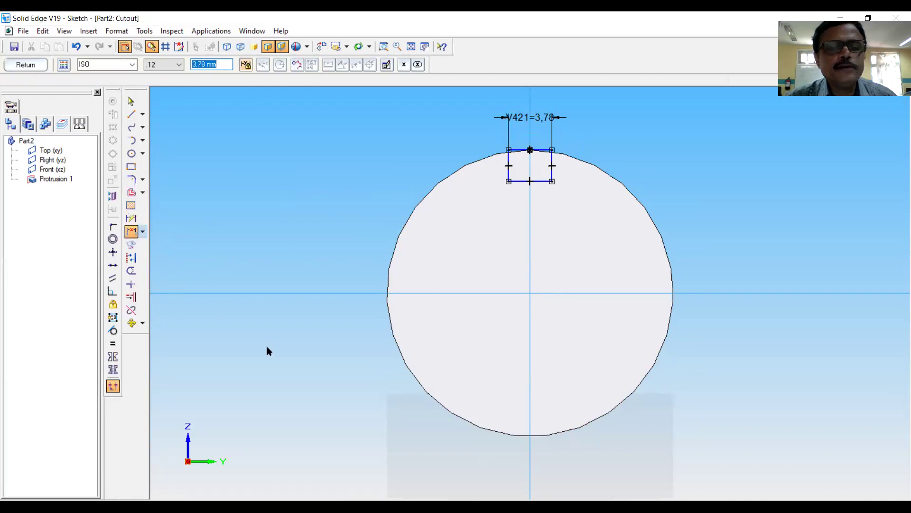
{"action": "left_click", "coordinate": [531, 437]}
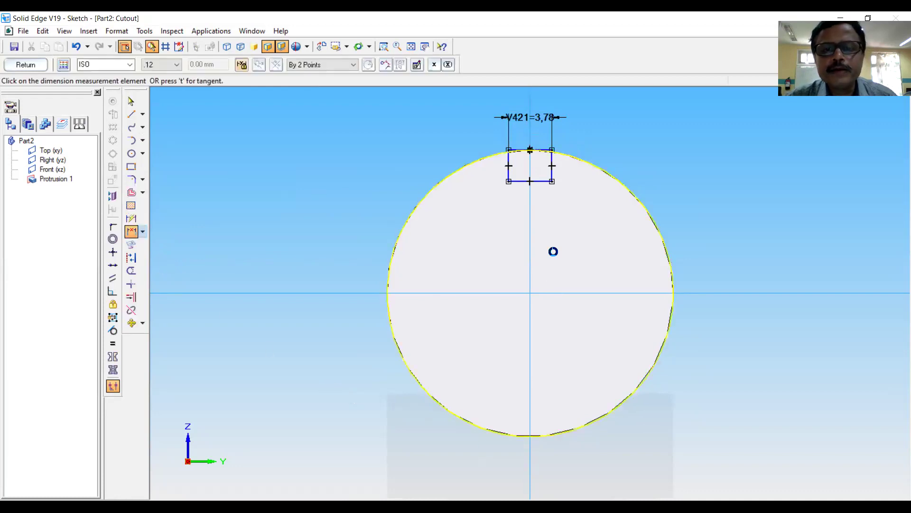
{"action": "left_click", "coordinate": [529, 182]}
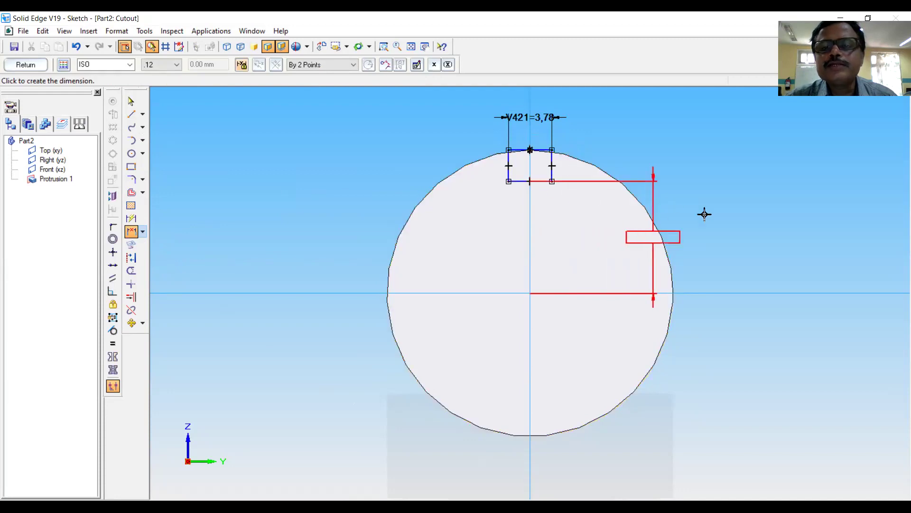
{"action": "right_click", "coordinate": [737, 222]}
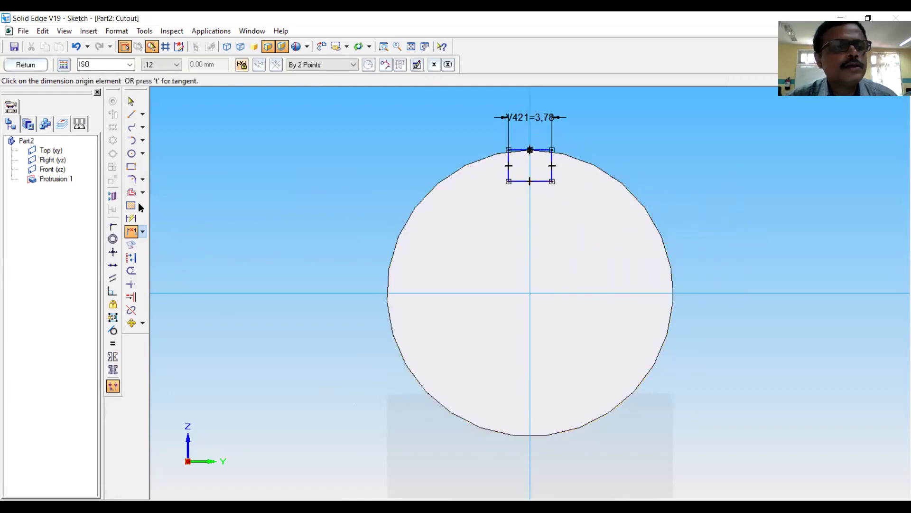
{"action": "left_click", "coordinate": [531, 436]}
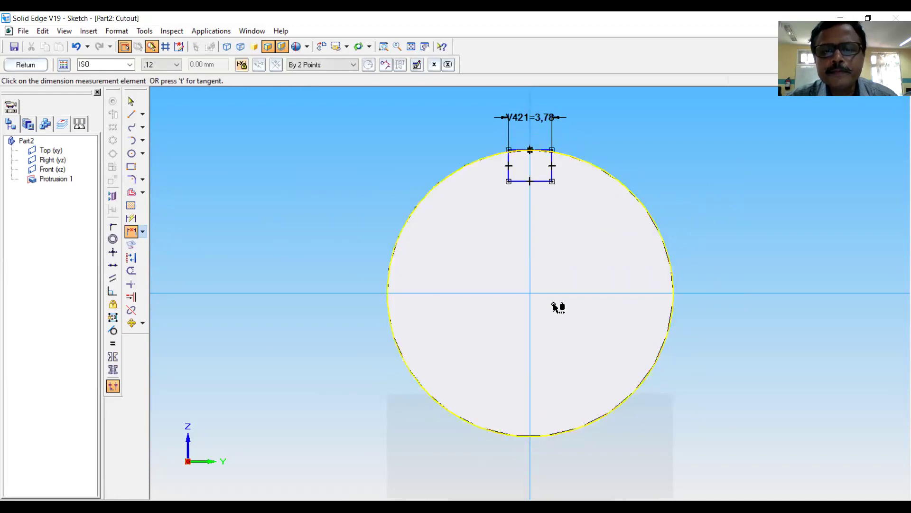
{"action": "left_click", "coordinate": [529, 183]}
{"action": "left_click", "coordinate": [629, 211]}
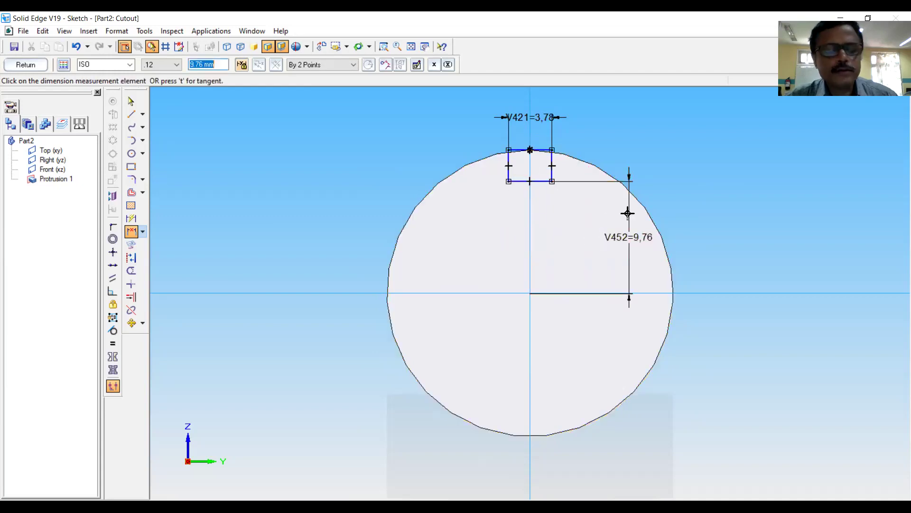
{"action": "left_click", "coordinate": [77, 47]}
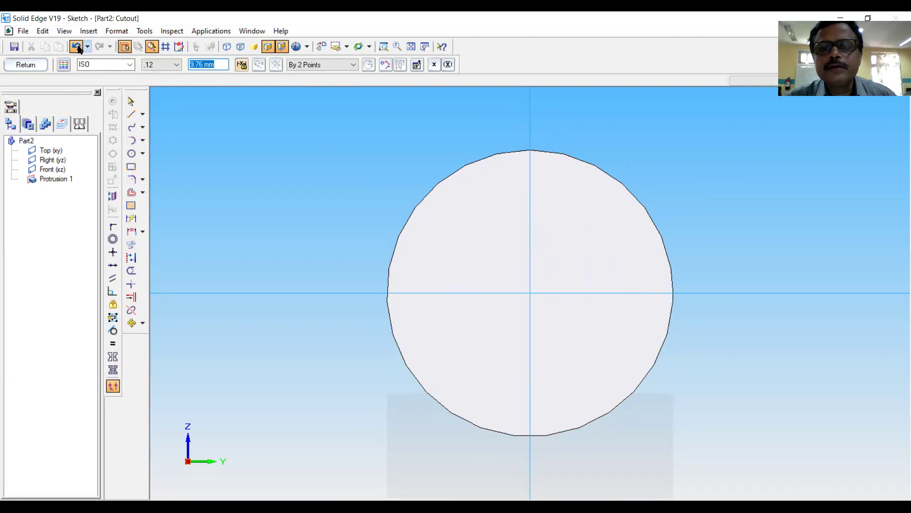
Dimension the vertical distance from the keyway rectangle's lower edge to the bottom of the shaft circle
{"action": "left_click", "coordinate": [143, 232]}
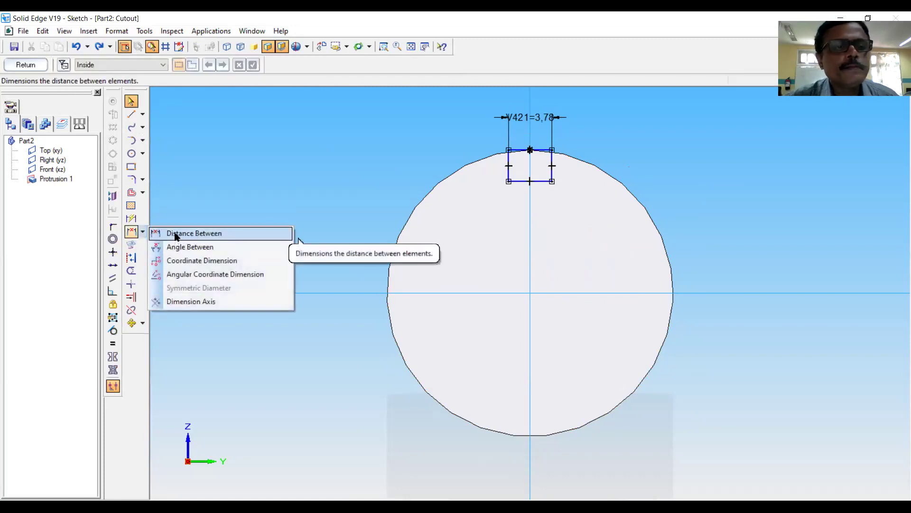
{"action": "left_click", "coordinate": [175, 233]}
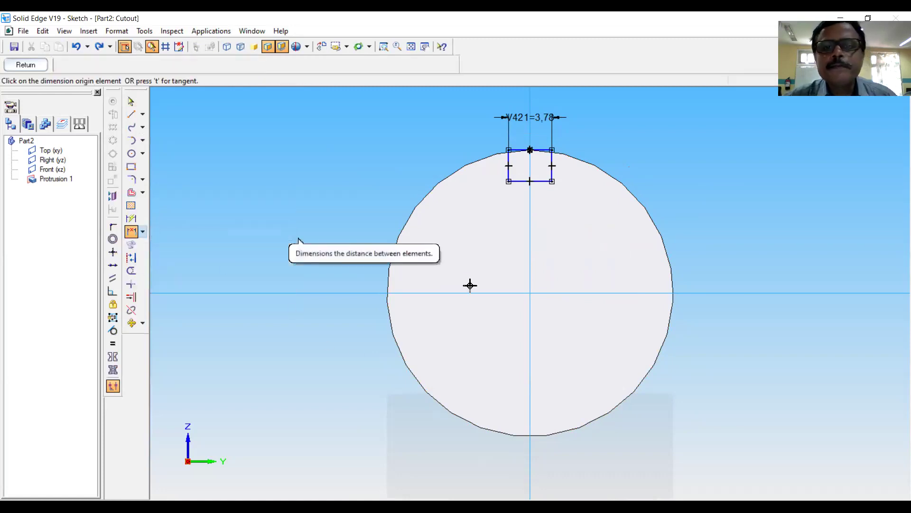
{"action": "left_click", "coordinate": [530, 180]}
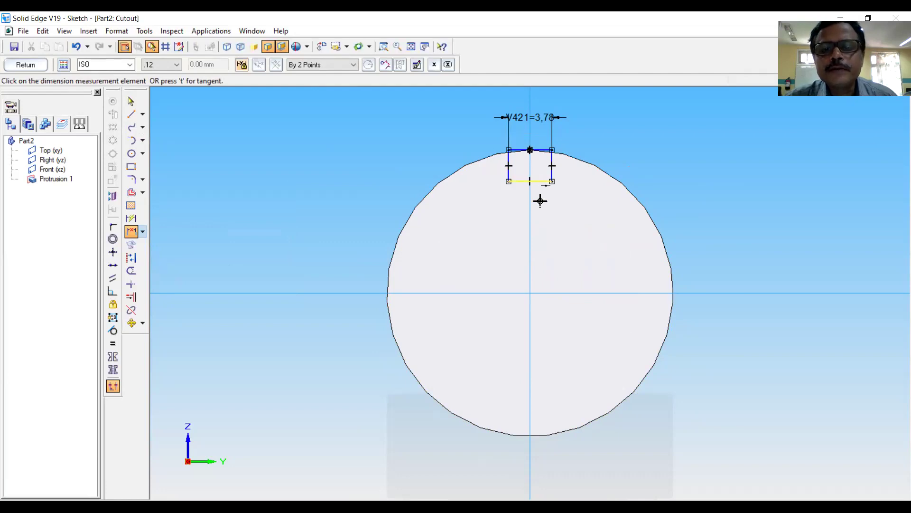
{"action": "left_click", "coordinate": [530, 435]}
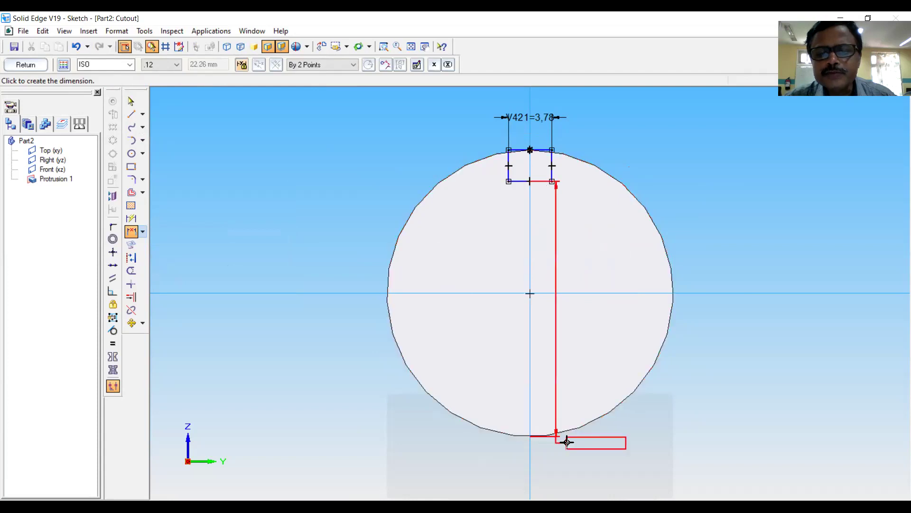
{"action": "left_click", "coordinate": [757, 413]}
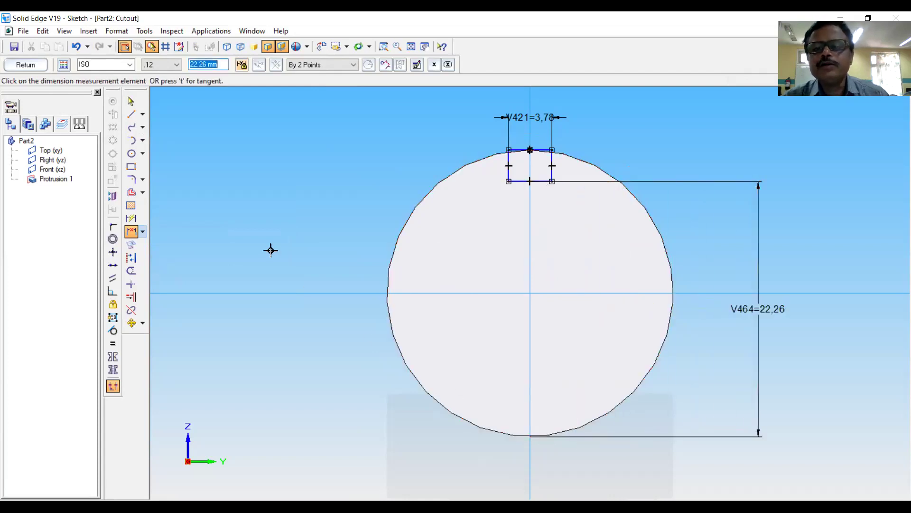
{"action": "left_click", "coordinate": [530, 120]}
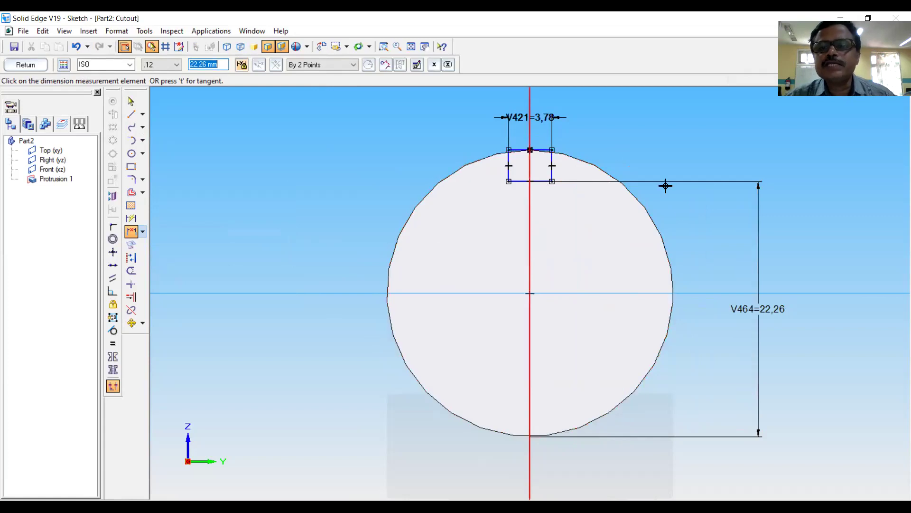
Open the variable table and rename the keyway rectangle's width dimension as depth
{"action": "left_click", "coordinate": [145, 31]}
{"action": "mouse_move", "coordinate": [176, 100]}
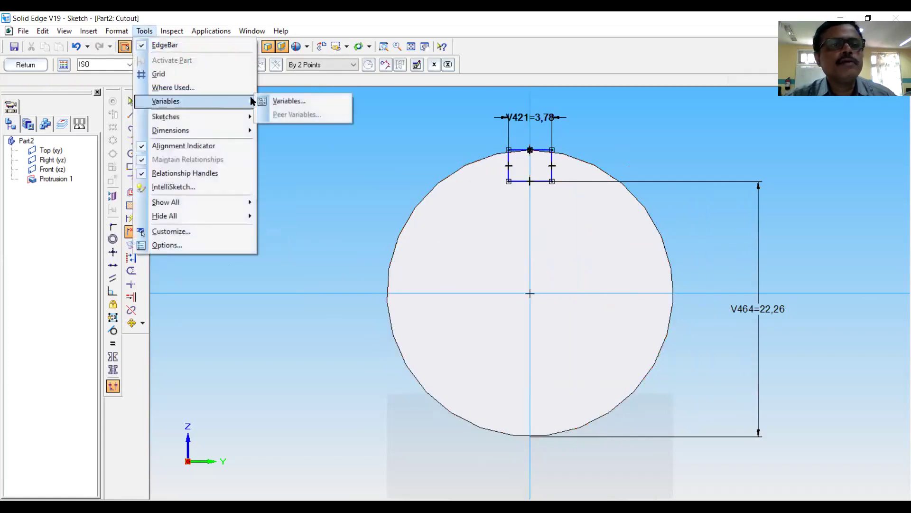
{"action": "left_click", "coordinate": [285, 101]}
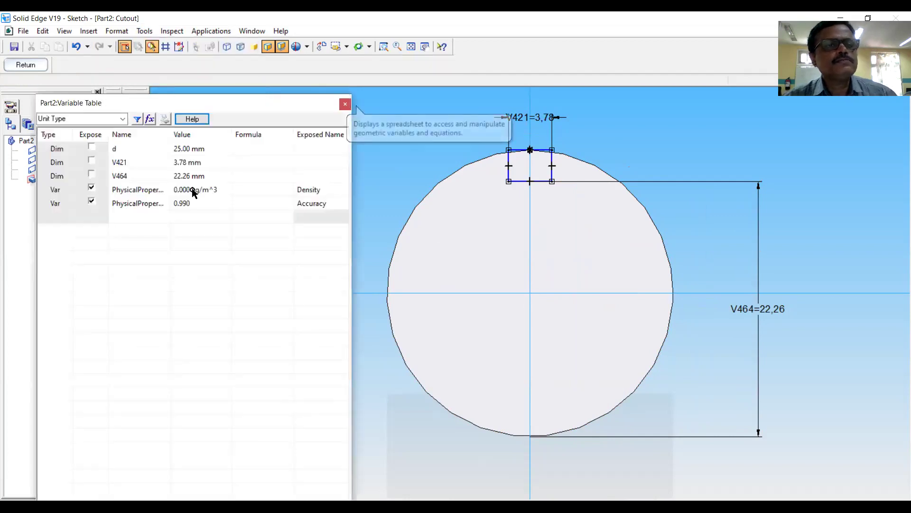
{"action": "left_click", "coordinate": [127, 162]}
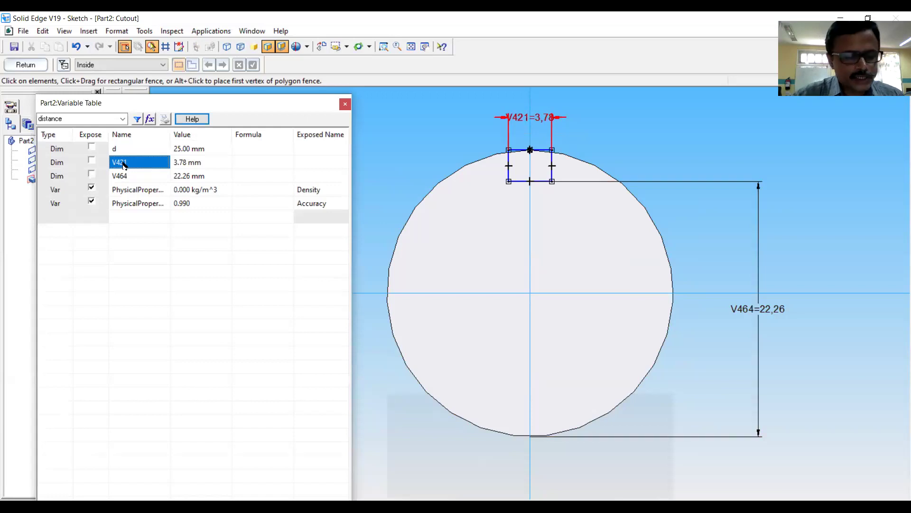
{"action": "type", "text": "dep"}
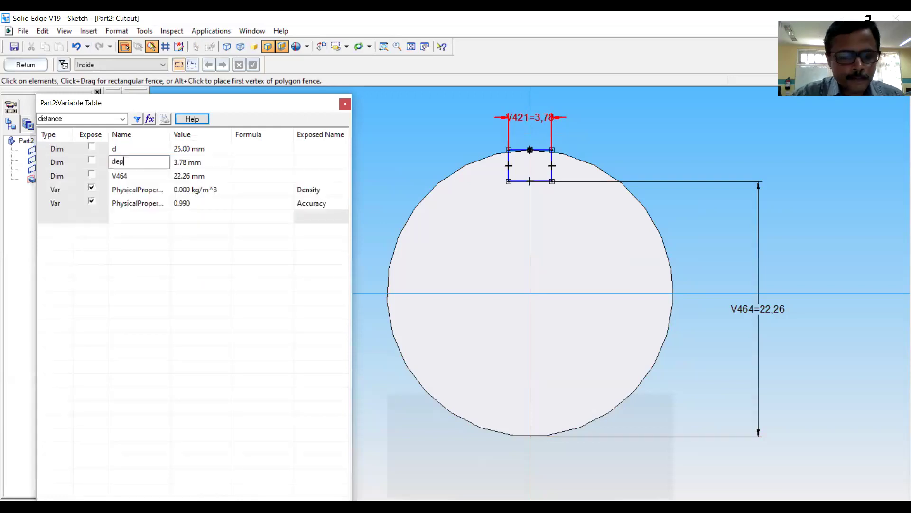
{"action": "type", "text": "th"}
{"action": "key", "text": "Return"}
Set the formula of the depth variable to =0.25*d+2
{"action": "left_click", "coordinate": [239, 164]}
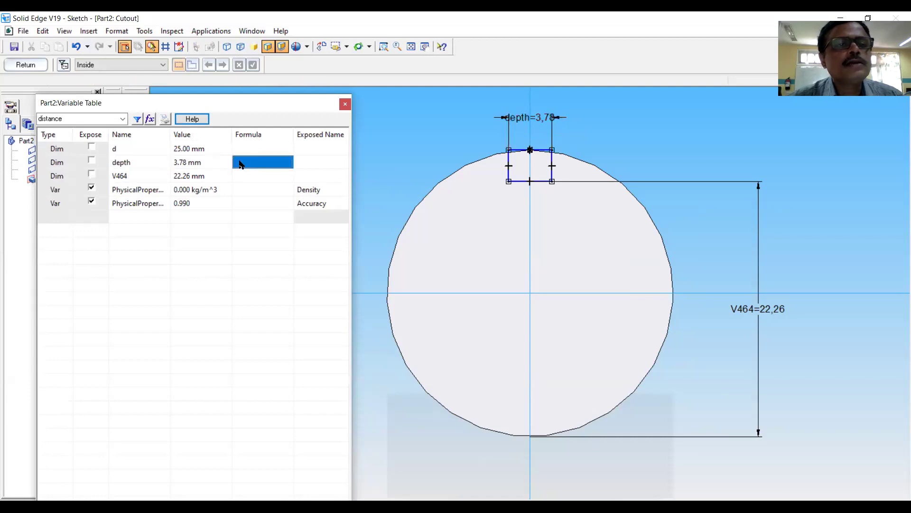
{"action": "type", "text": "=0.25*d+"}
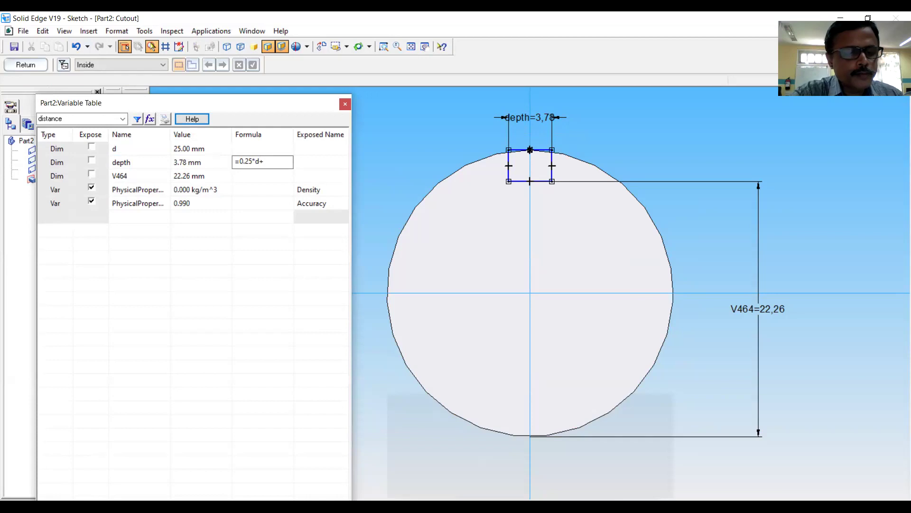
{"action": "type", "text": "2"}
{"action": "key", "text": "Return"}
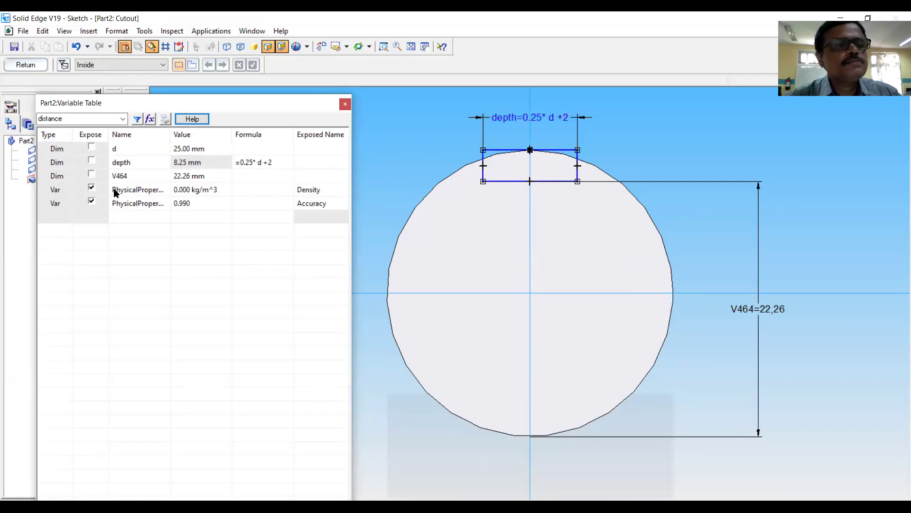
Rename the keyway's vertical dimension as L, give it the formula =d-depth/2, and close the variable table
{"action": "left_click", "coordinate": [120, 176]}
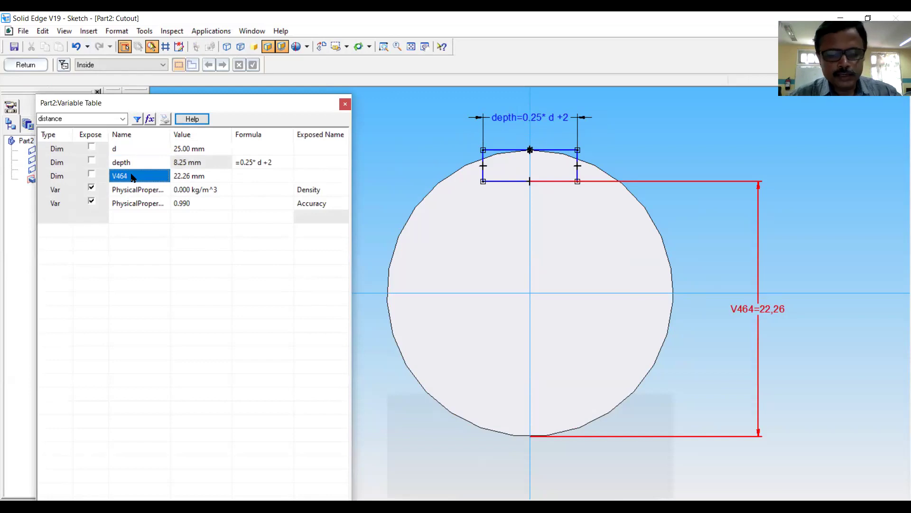
{"action": "type", "text": "L"}
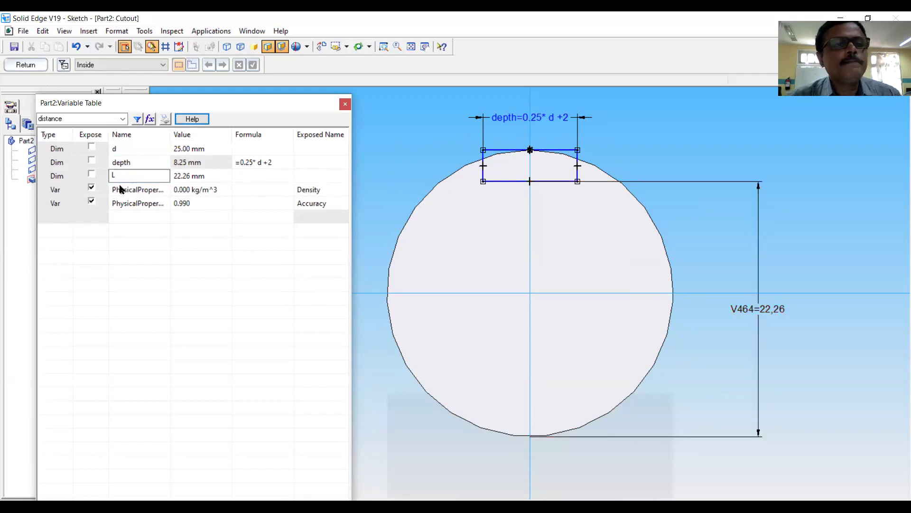
{"action": "left_click", "coordinate": [246, 178]}
{"action": "left_click", "coordinate": [245, 176]}
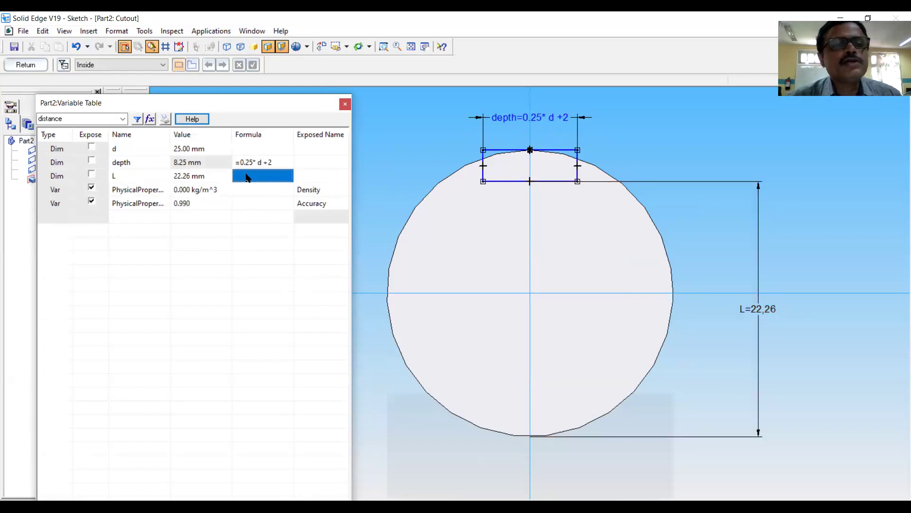
{"action": "type", "text": "="}
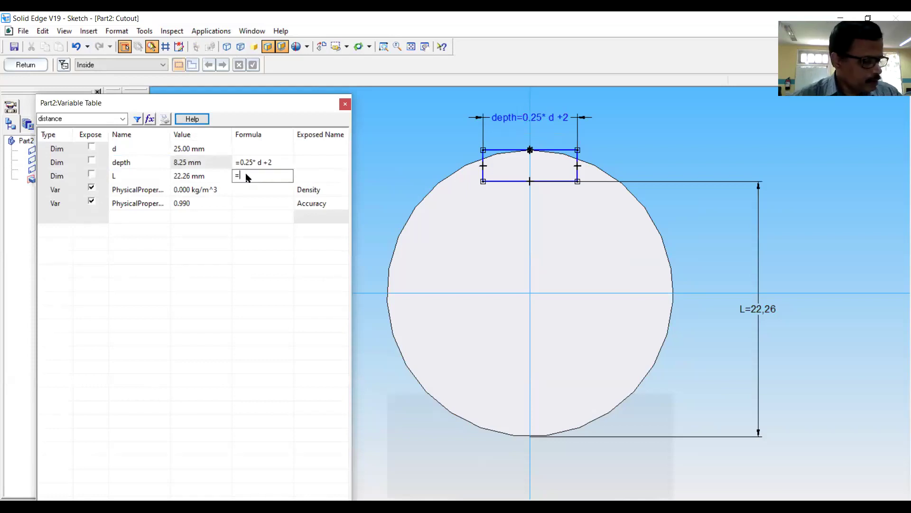
{"action": "type", "text": "d-depth/2"}
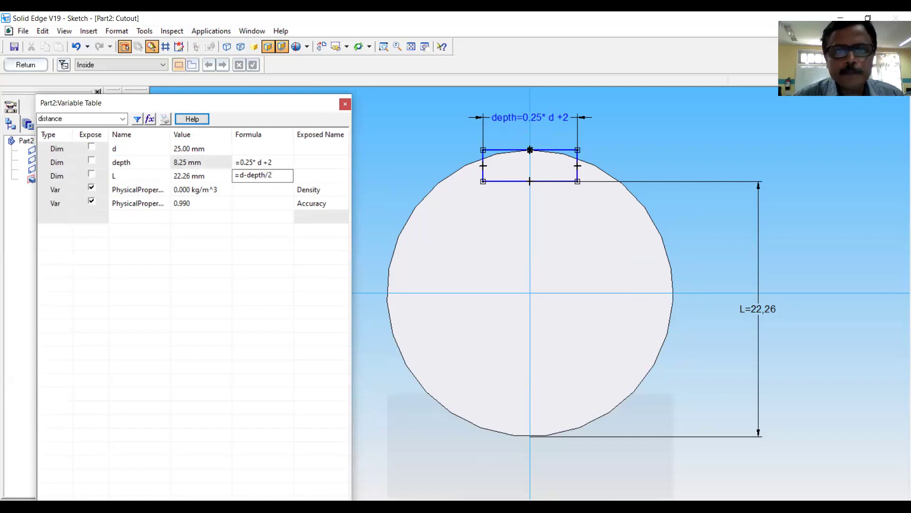
{"action": "key", "text": "Return"}
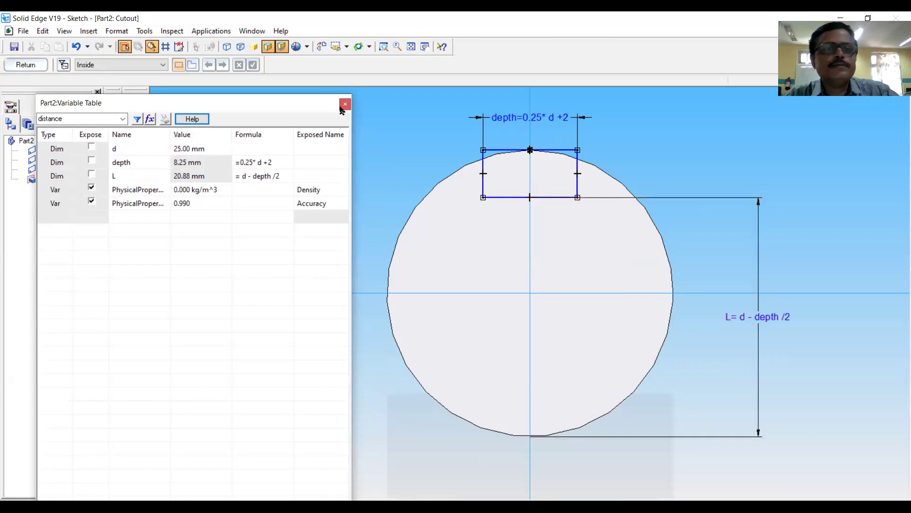
{"action": "left_click", "coordinate": [345, 105]}
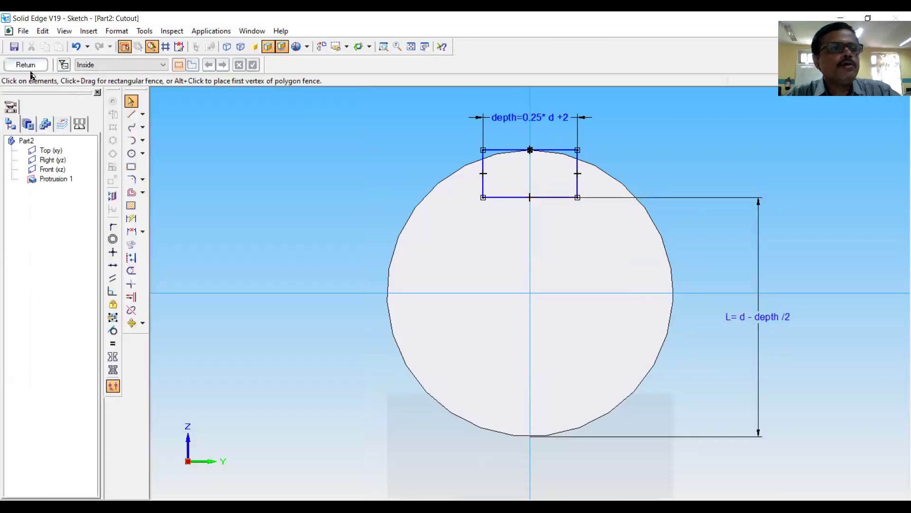
Finish the sketch and cut the keyway about 48 mm into the shaft from its front end
{"action": "left_click", "coordinate": [26, 65]}
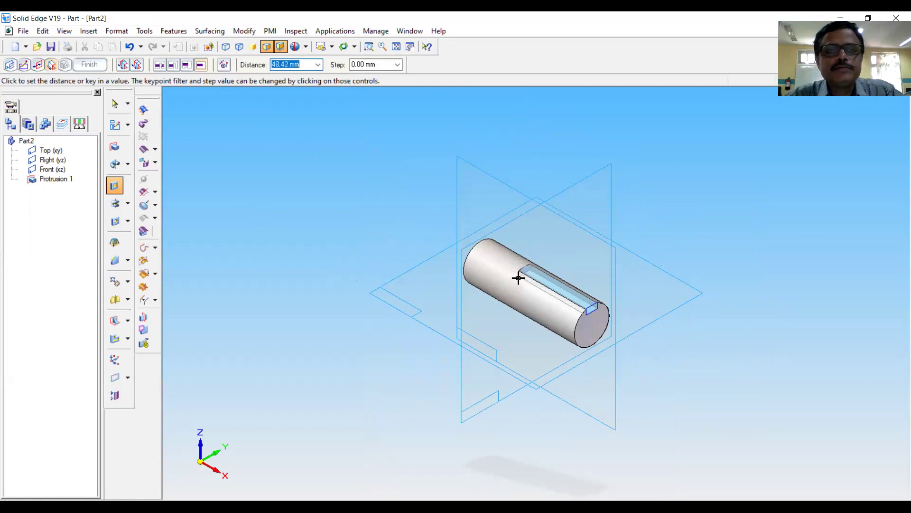
{"action": "left_click", "coordinate": [519, 278]}
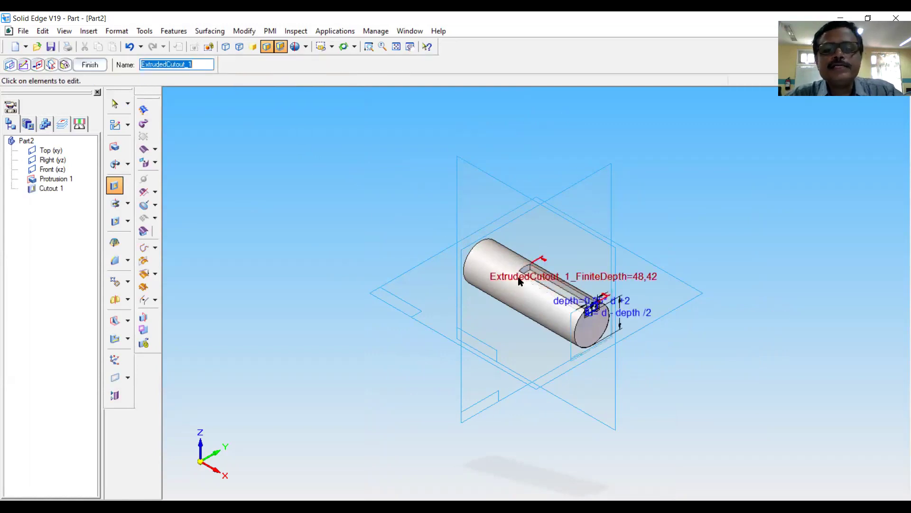
{"action": "left_click", "coordinate": [94, 64]}
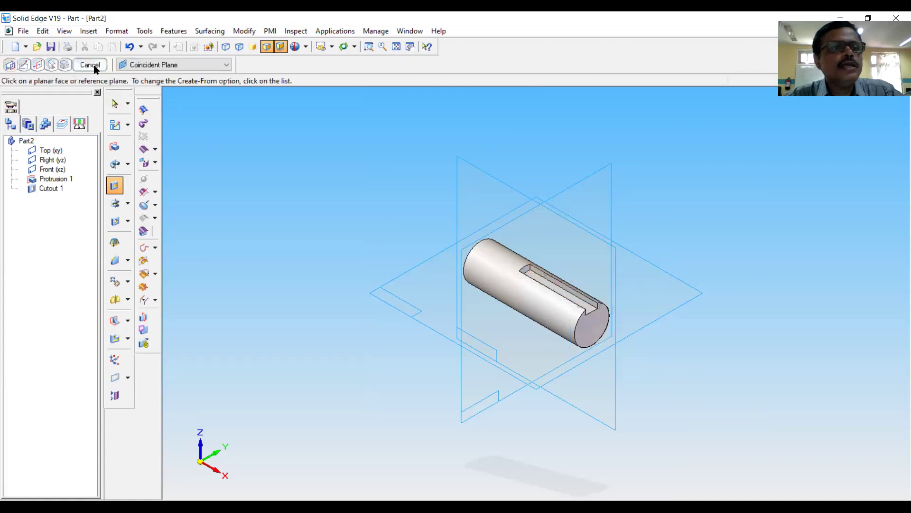
Open the variable table and rename the keyway cutout's finite depth variable as ls
{"action": "left_click", "coordinate": [144, 31]}
{"action": "mouse_move", "coordinate": [210, 122]}
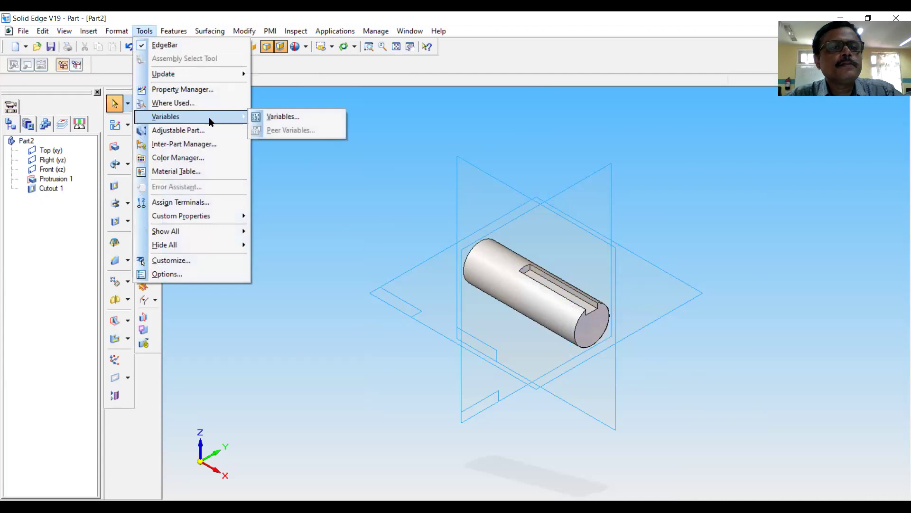
{"action": "left_click", "coordinate": [264, 117]}
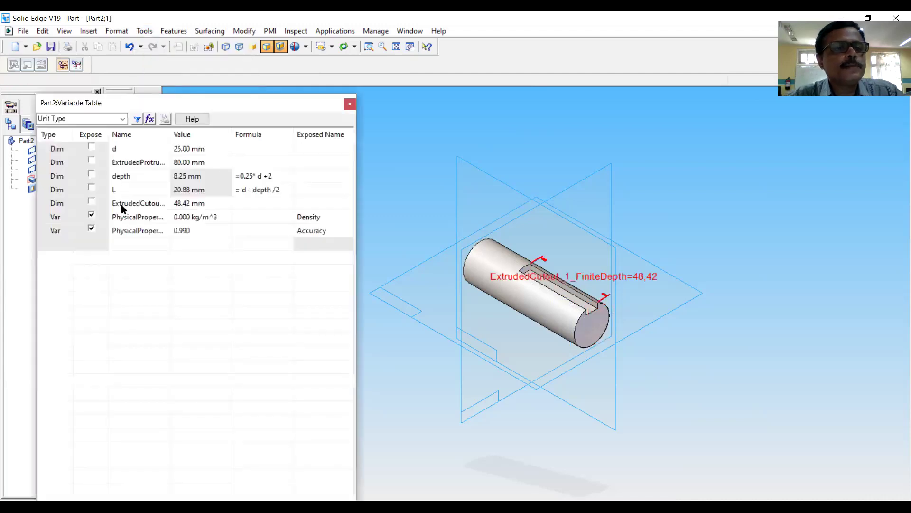
{"action": "left_click", "coordinate": [122, 204]}
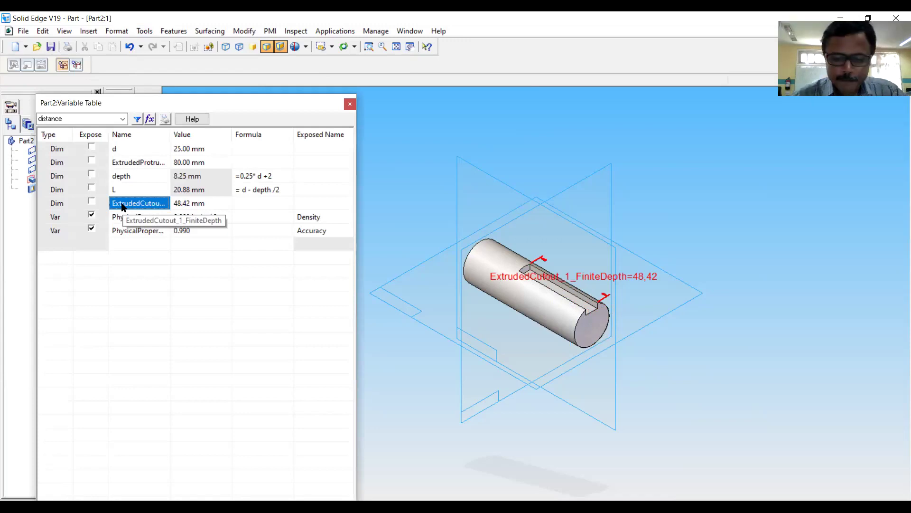
{"action": "type", "text": "ls"}
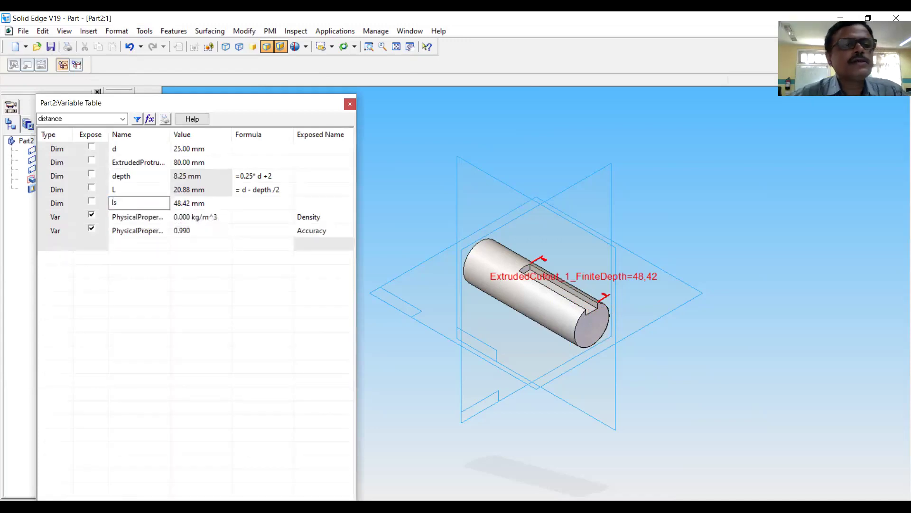
{"action": "key", "text": "Return"}
Set the formula of the ls variable to =2.4*d and close the variable table
{"action": "left_click", "coordinate": [253, 204]}
{"action": "type", "text": "="}
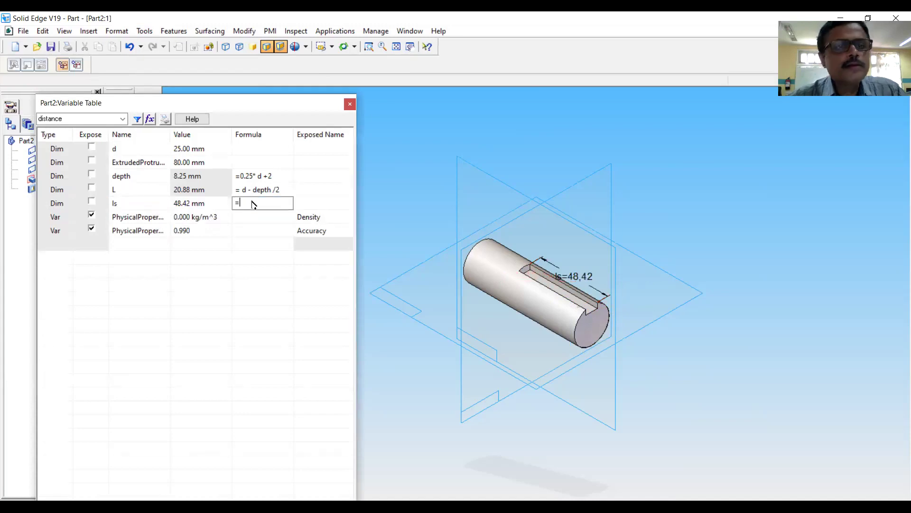
{"action": "type", "text": "2.4"}
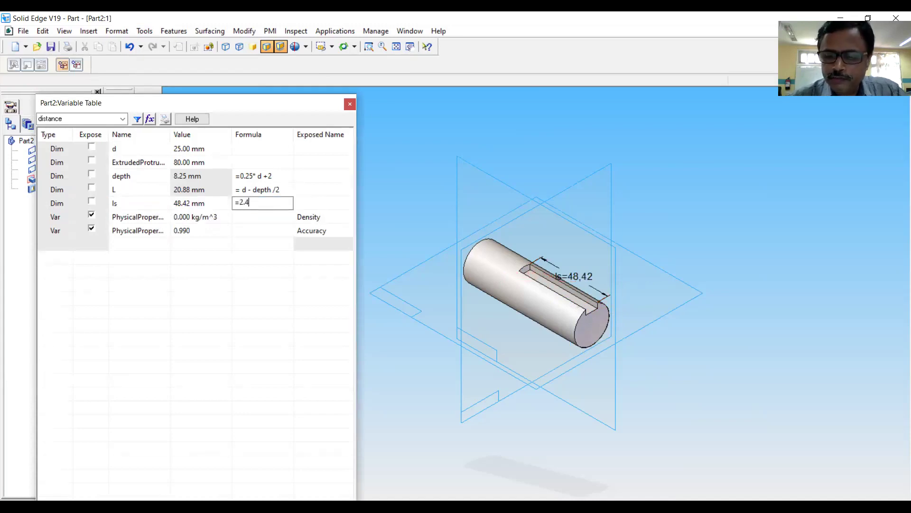
{"action": "type", "text": "*d"}
{"action": "key", "text": "Return"}
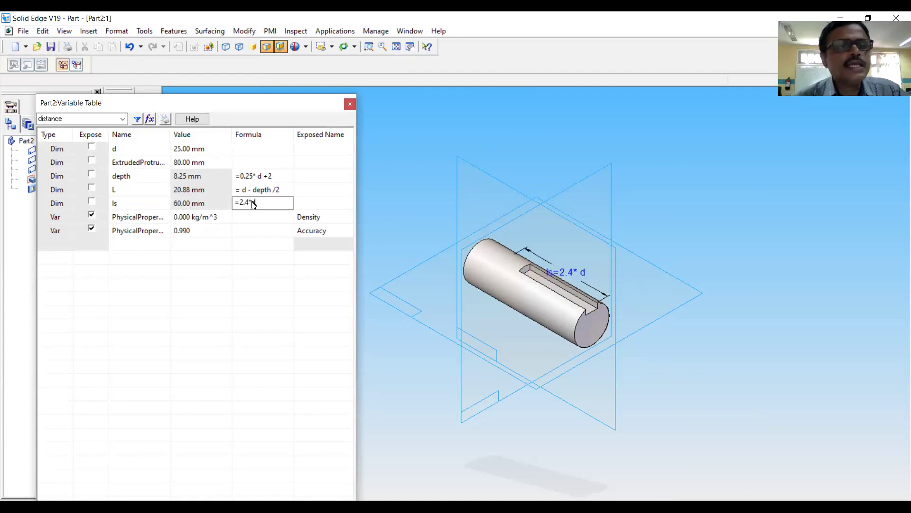
{"action": "left_click", "coordinate": [181, 207]}
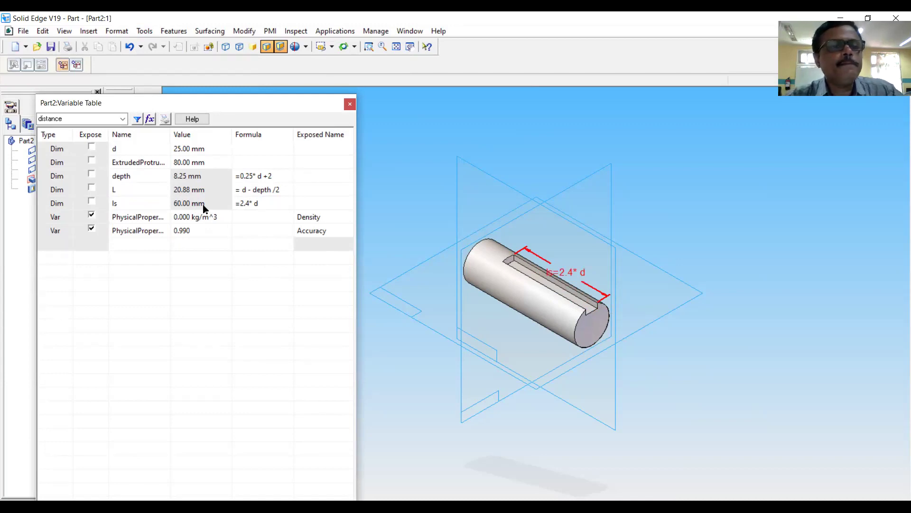
{"action": "left_click", "coordinate": [350, 104]}
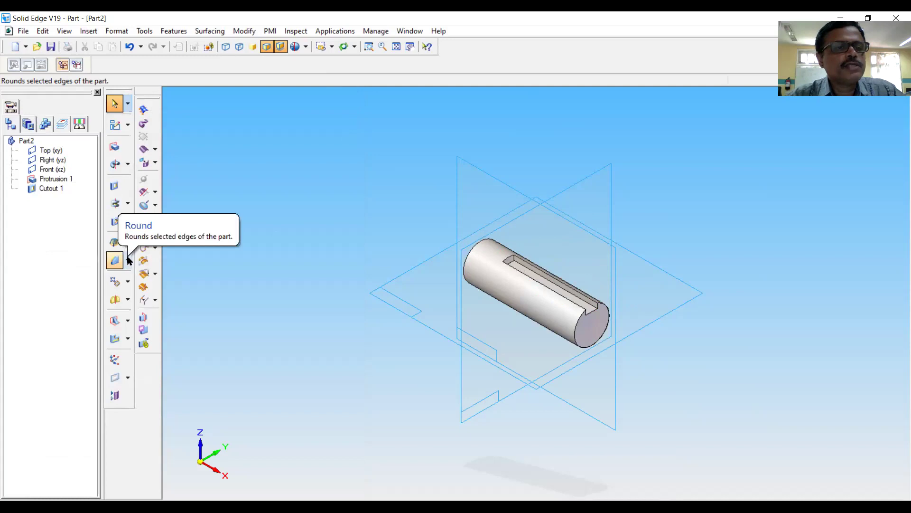
Chamfer the edge chain around the shaft's front end face with a setback of 1 mm
{"action": "left_click", "coordinate": [127, 223]}
{"action": "left_click", "coordinate": [127, 260]}
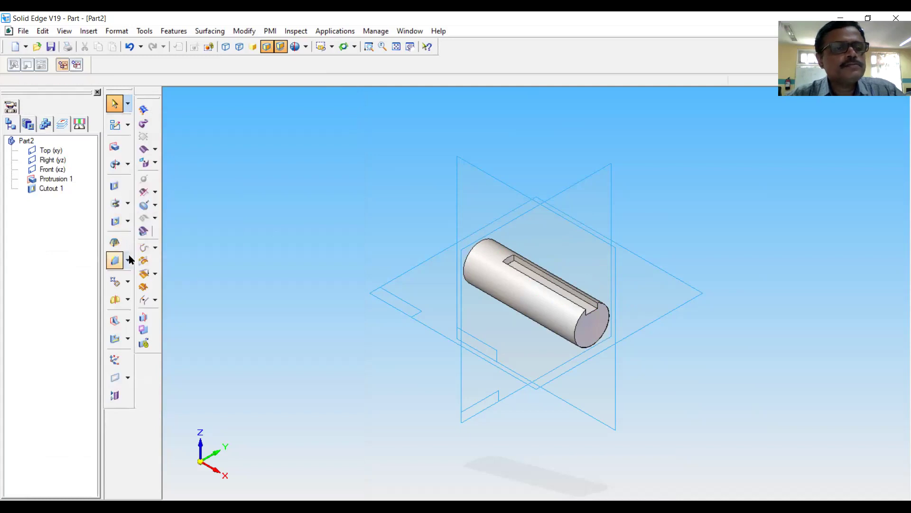
{"action": "left_click", "coordinate": [155, 274]}
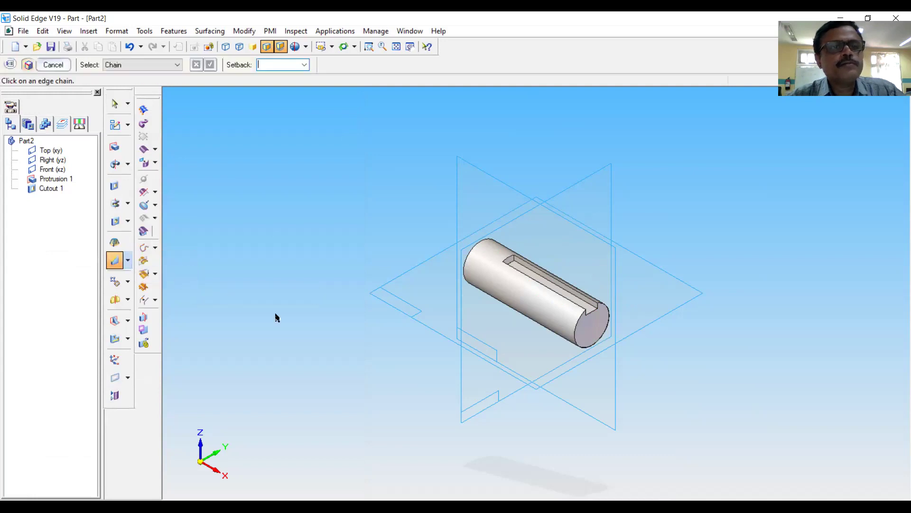
{"action": "left_click", "coordinate": [575, 345]}
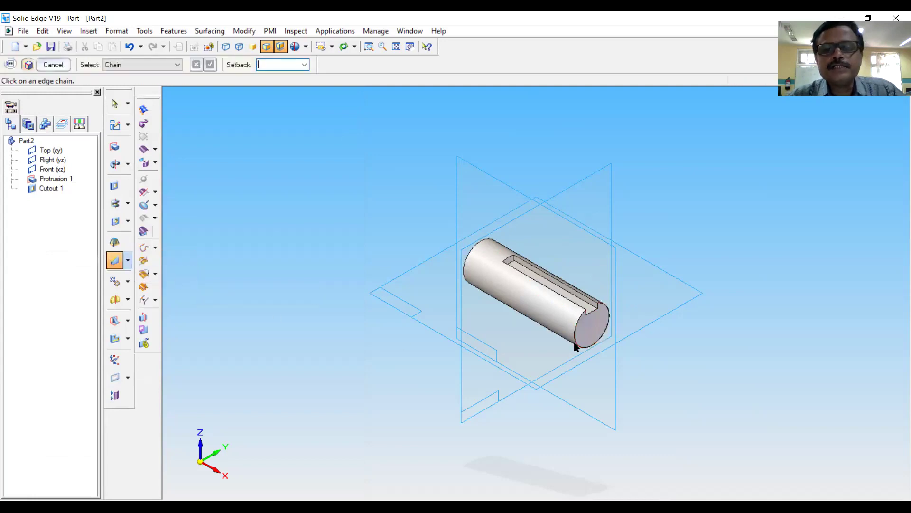
{"action": "left_click", "coordinate": [271, 66]}
{"action": "type", "text": "1"}
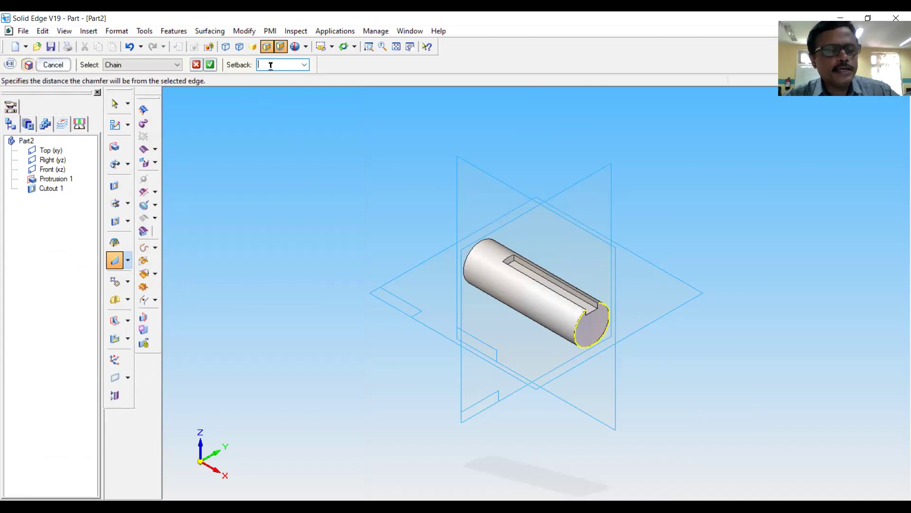
{"action": "left_click", "coordinate": [210, 65]}
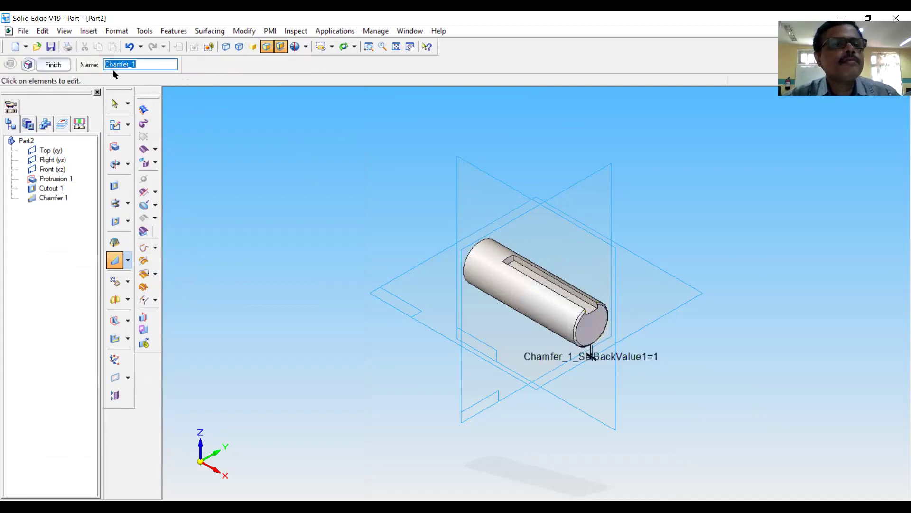
{"action": "left_click", "coordinate": [52, 66]}
{"action": "left_click", "coordinate": [56, 66]}
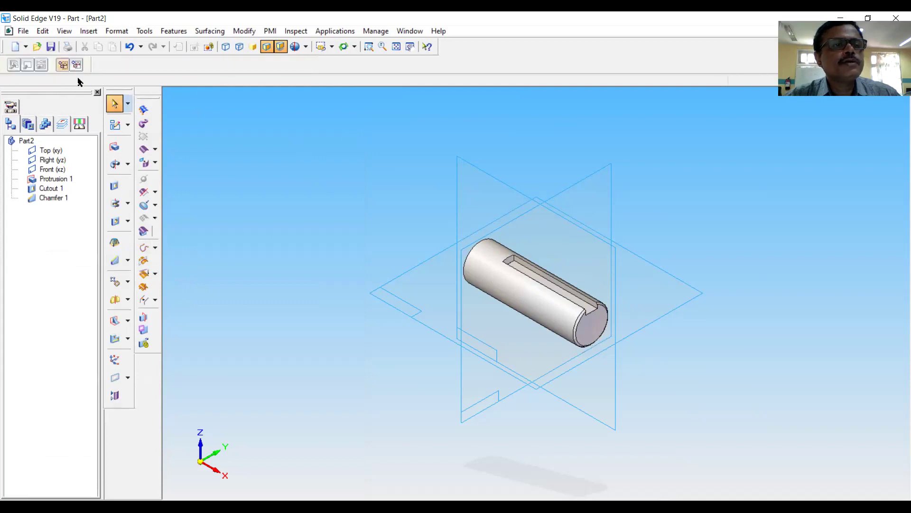
Open the variable table and rename the chamfer's setback variable as chd
{"action": "left_click", "coordinate": [145, 31]}
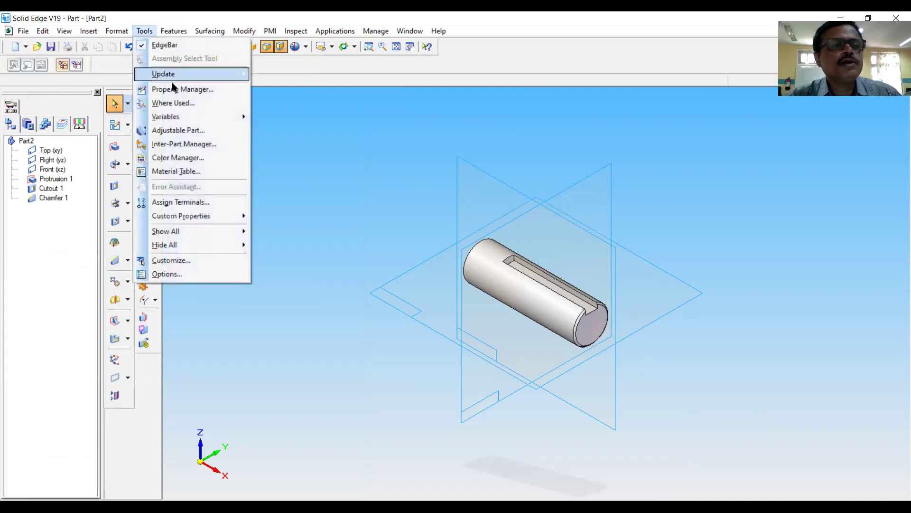
{"action": "mouse_move", "coordinate": [188, 122]}
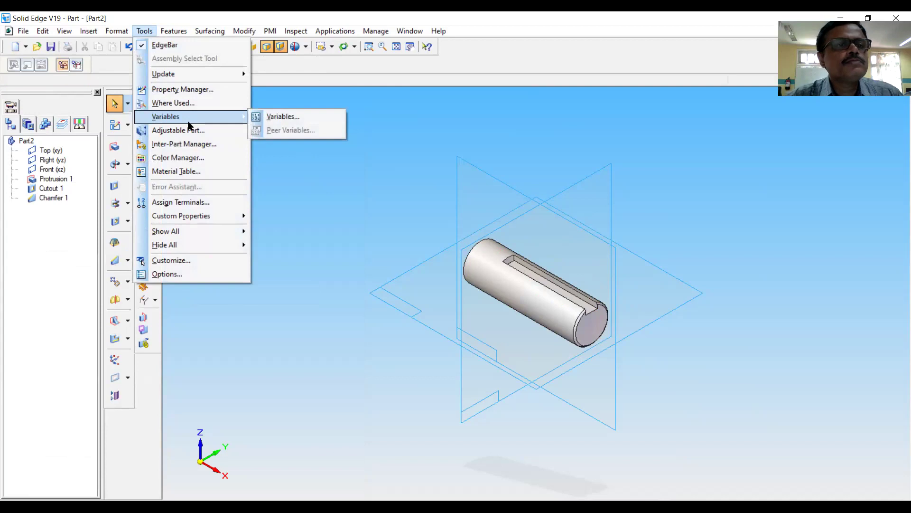
{"action": "left_click", "coordinate": [272, 118]}
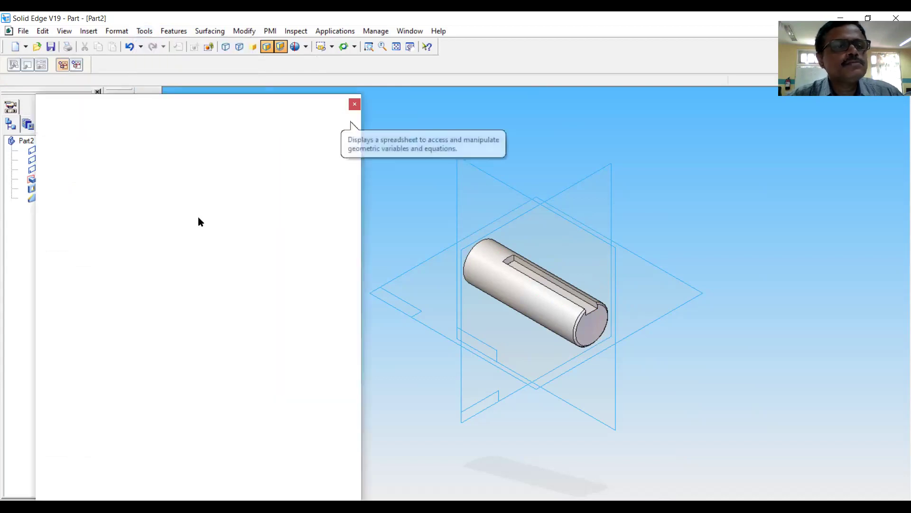
{"action": "left_click", "coordinate": [146, 218]}
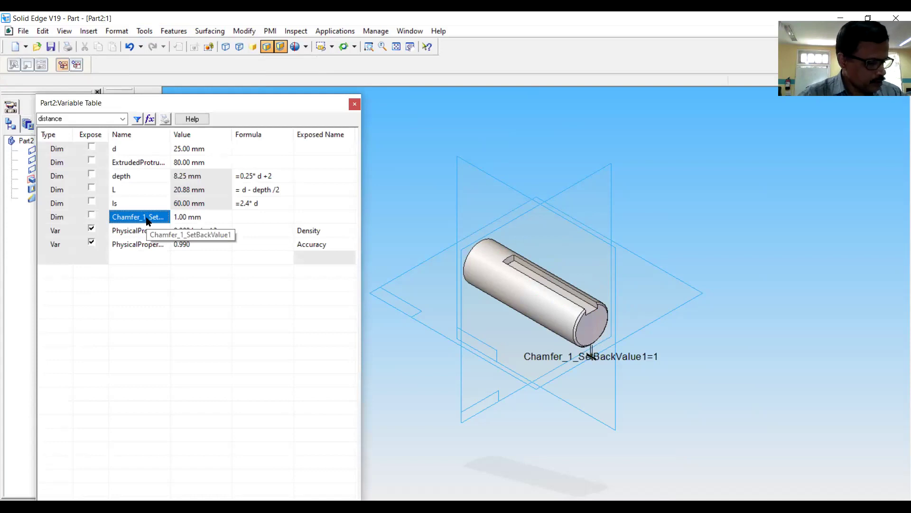
{"action": "left_click", "coordinate": [146, 217]}
{"action": "type", "text": "ch"}
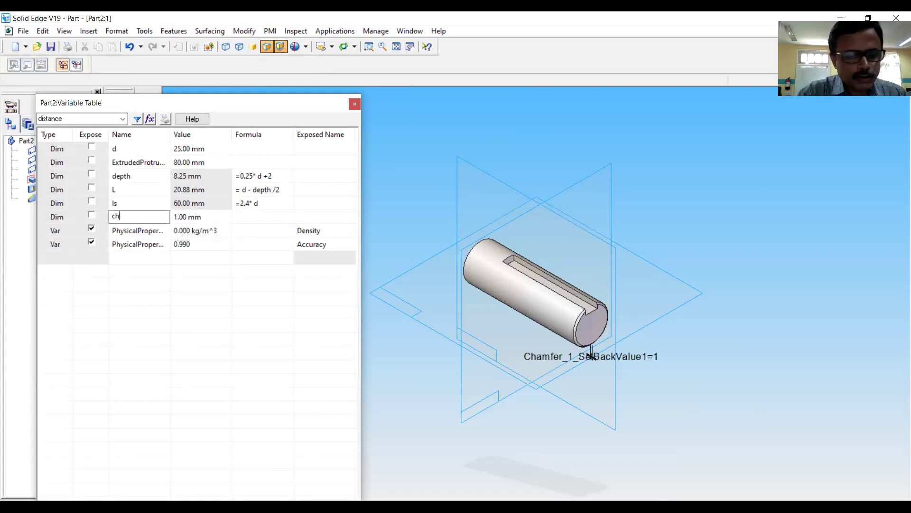
{"action": "type", "text": "d"}
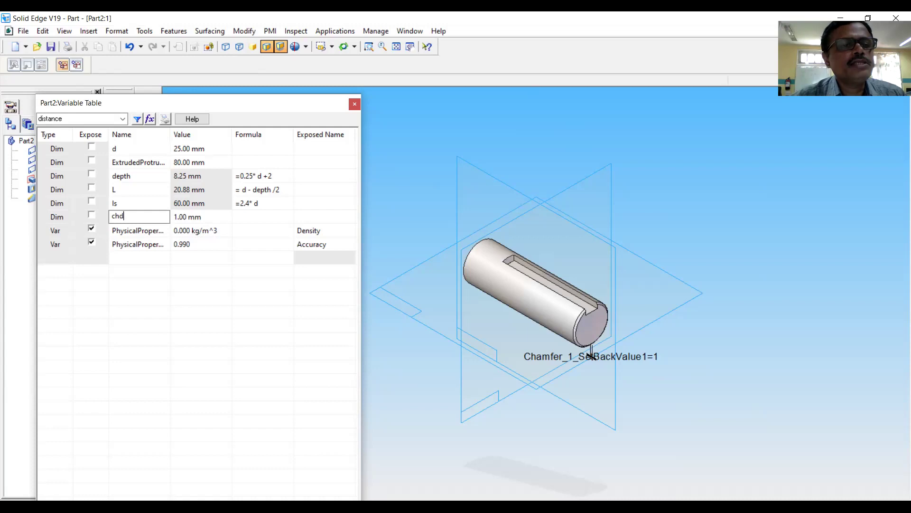
Set the formula of the chd variable to =0.1*d and close the variable table
{"action": "left_click", "coordinate": [243, 218]}
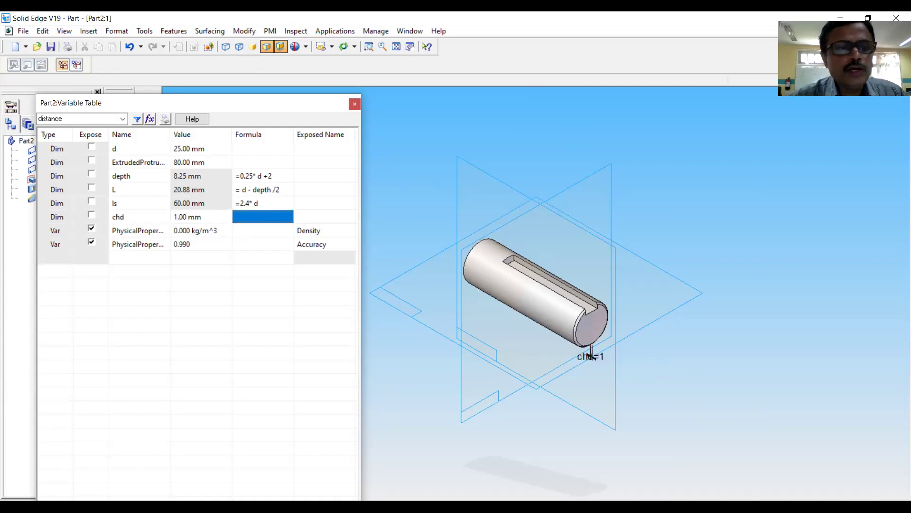
{"action": "type", "text": "="}
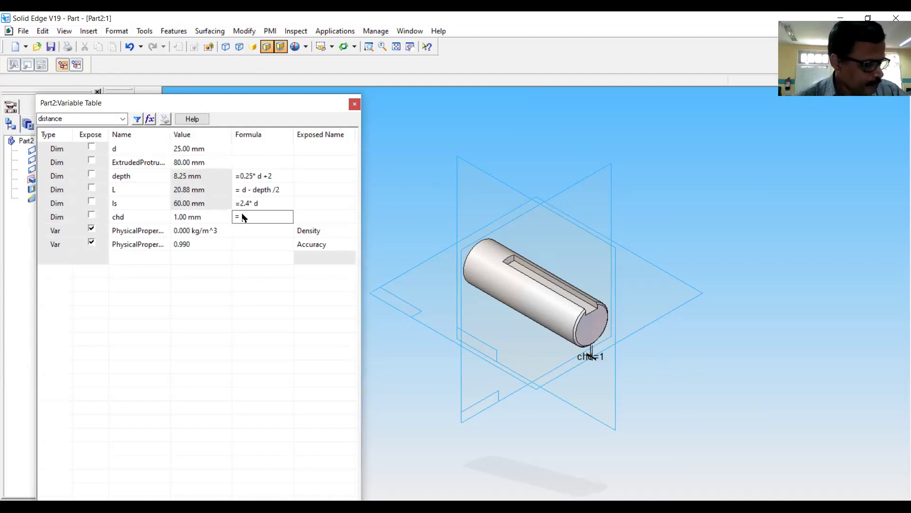
{"action": "type", "text": "0.1*d"}
{"action": "key", "text": "Return"}
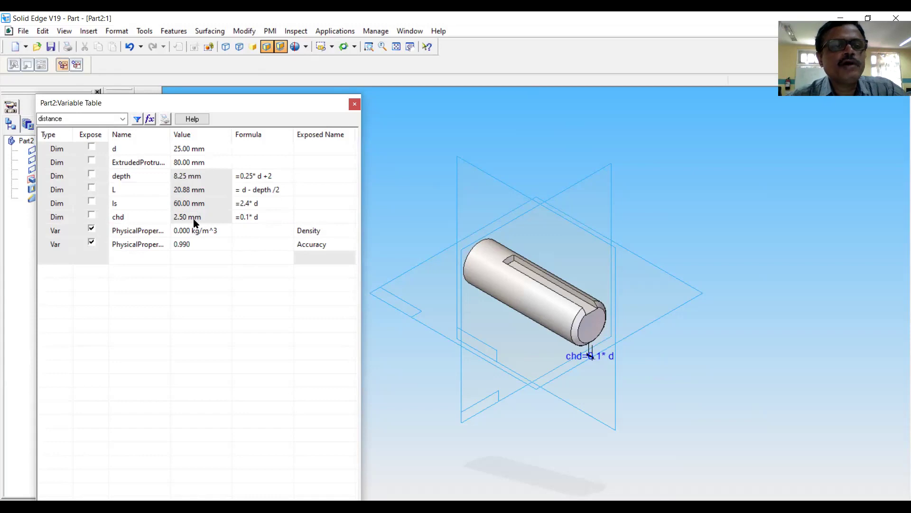
{"action": "left_click", "coordinate": [355, 104]}
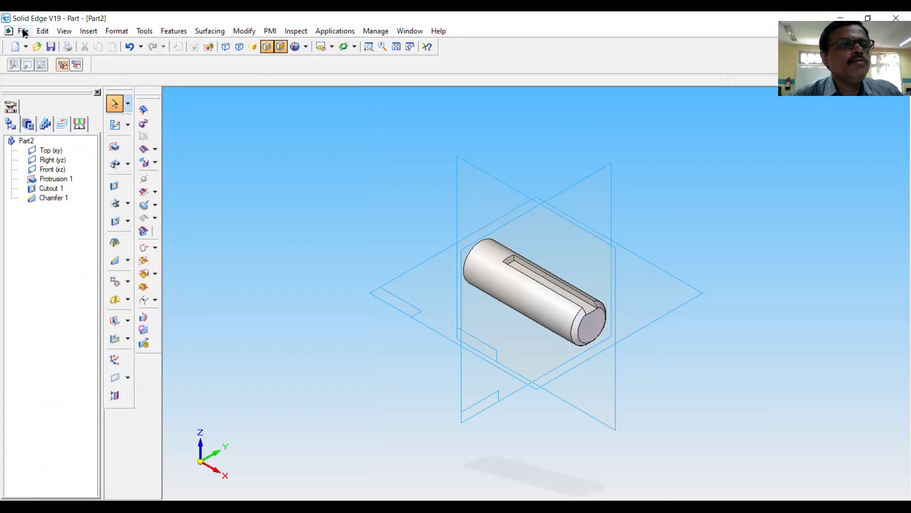
Apply the Bronze style to the shaft with the Part Painter
{"action": "left_click", "coordinate": [117, 32]}
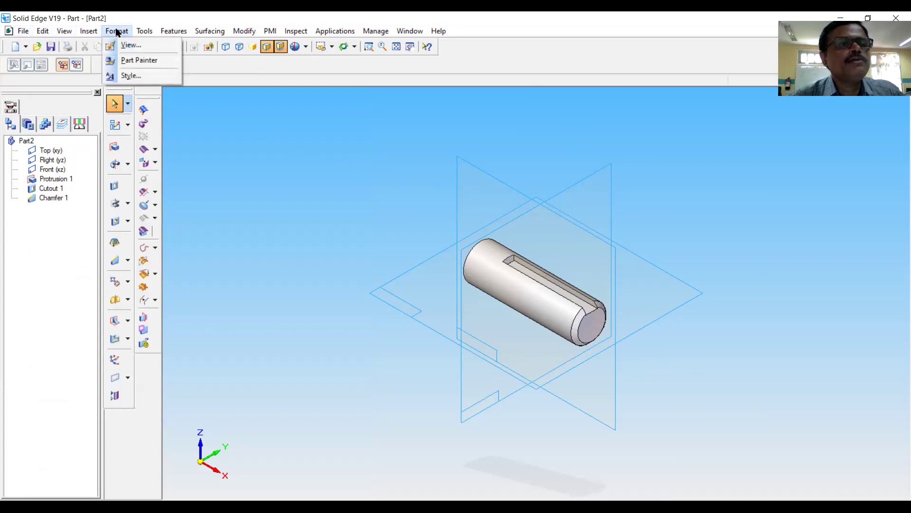
{"action": "left_click", "coordinate": [127, 61]}
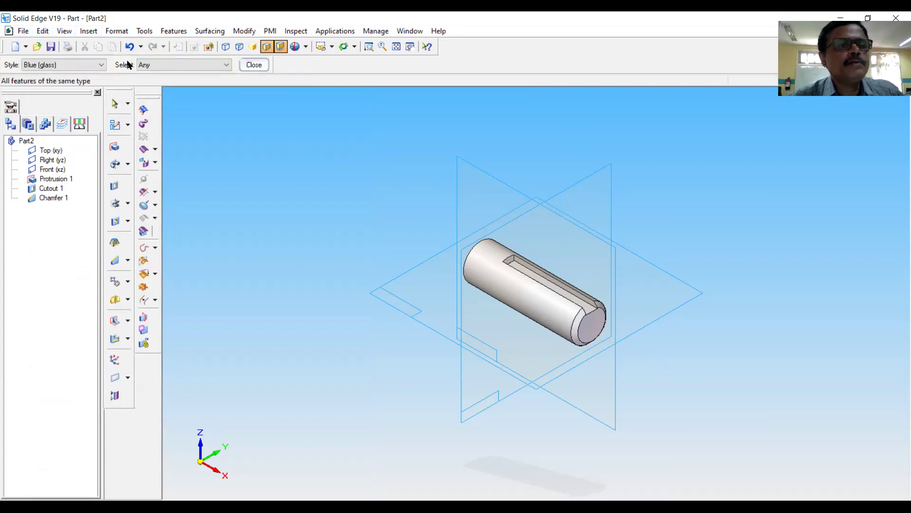
{"action": "left_click", "coordinate": [100, 65]}
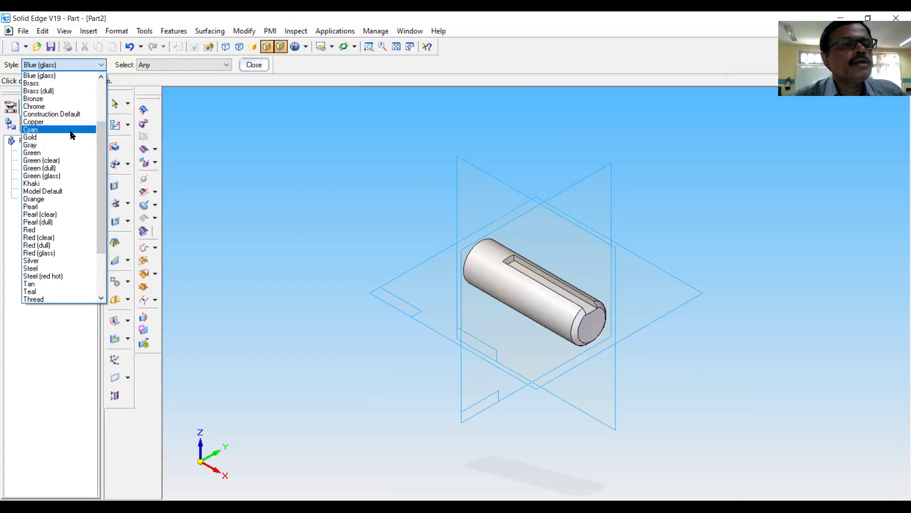
{"action": "left_click", "coordinate": [70, 99]}
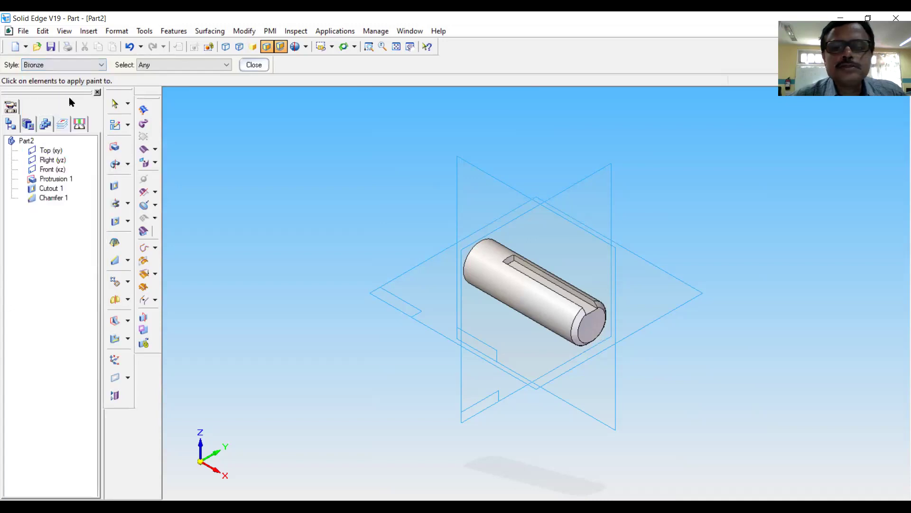
{"action": "left_click", "coordinate": [480, 261]}
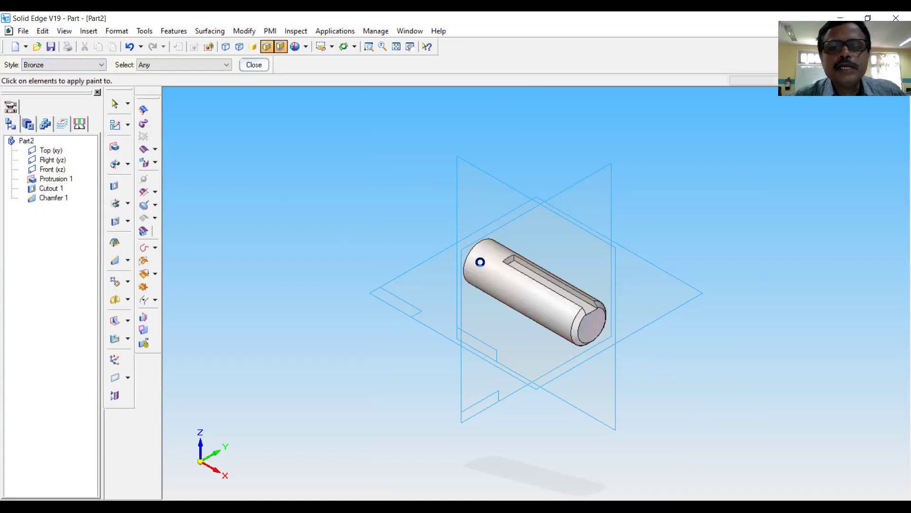
{"action": "left_click", "coordinate": [257, 66]}
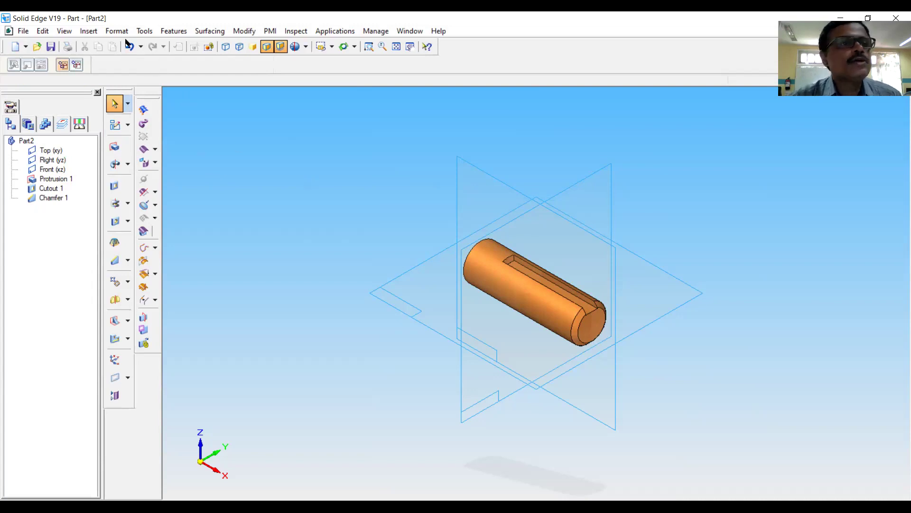
Save the part as shaft1 in the muff coupling folder, accepting the default file properties
{"action": "left_click", "coordinate": [51, 45]}
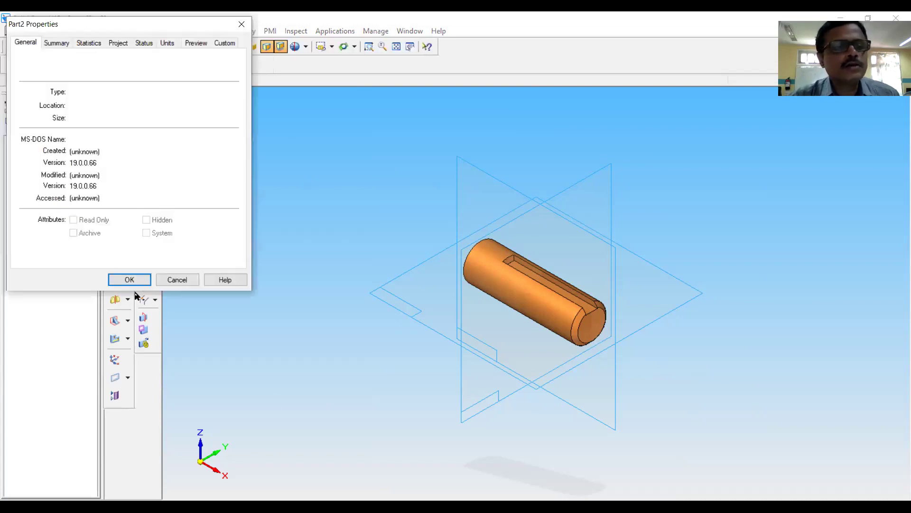
{"action": "left_click", "coordinate": [130, 280]}
{"action": "type", "text": "shaft1"}
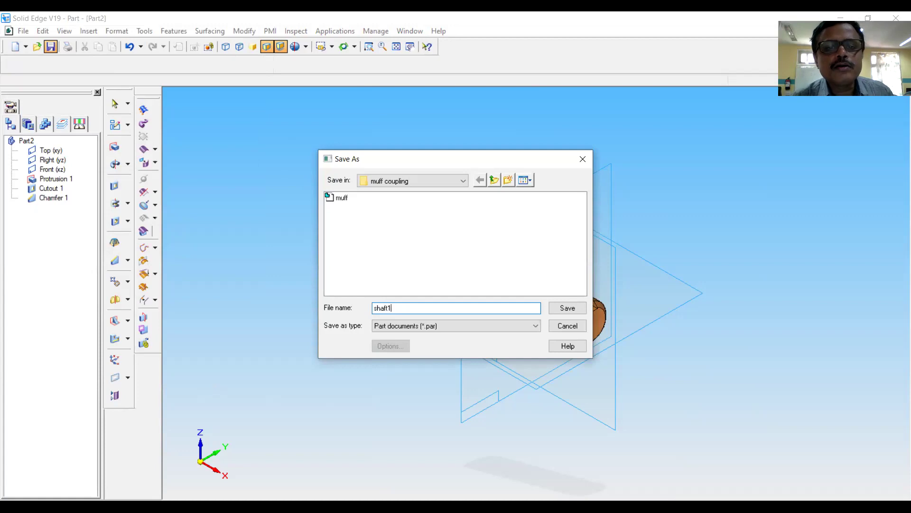
{"action": "key", "text": "Return"}
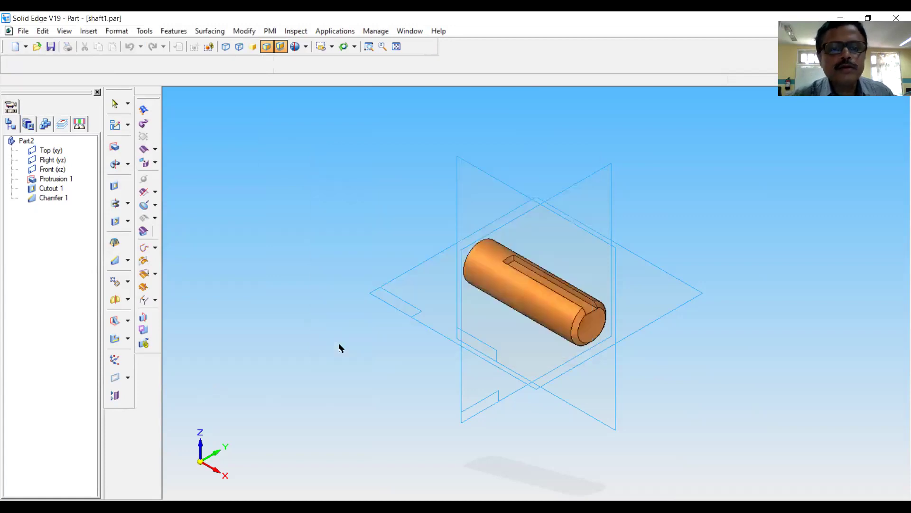
Save a copy of the shaft part as shaft2 in the muff coupling folder
{"action": "left_click", "coordinate": [22, 31]}
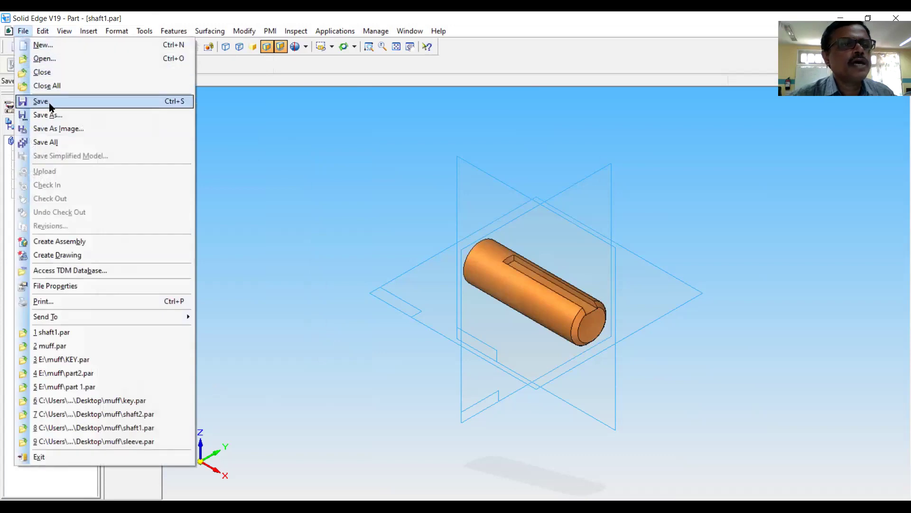
{"action": "left_click", "coordinate": [24, 115]}
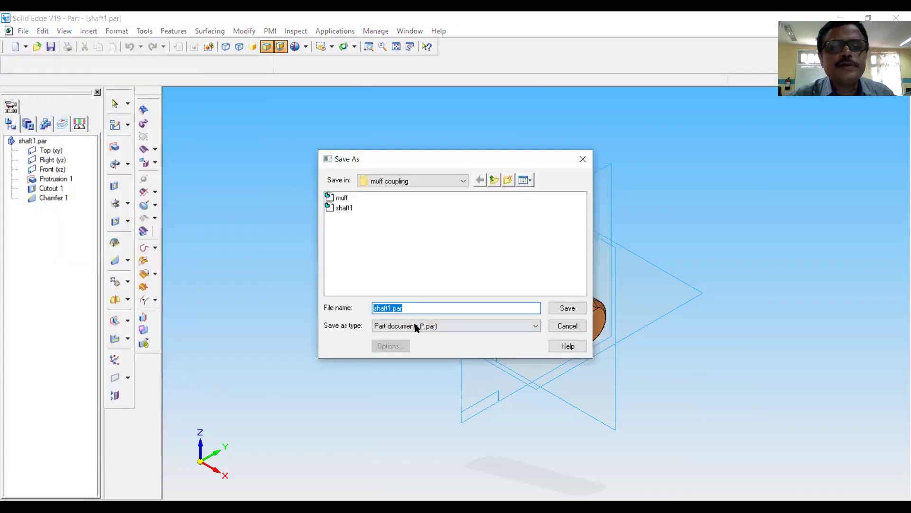
{"action": "left_click", "coordinate": [384, 308]}
{"action": "double_click", "coordinate": [385, 308]}
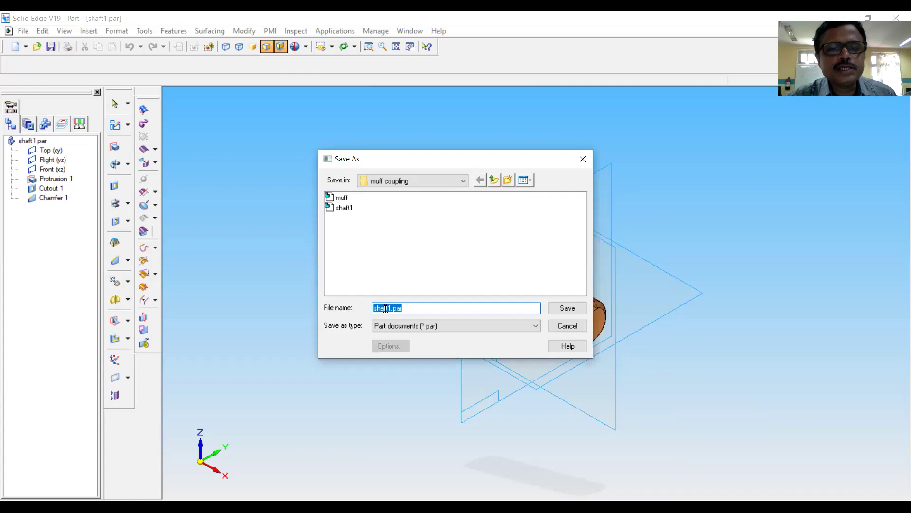
{"action": "type", "text": "shaft2"}
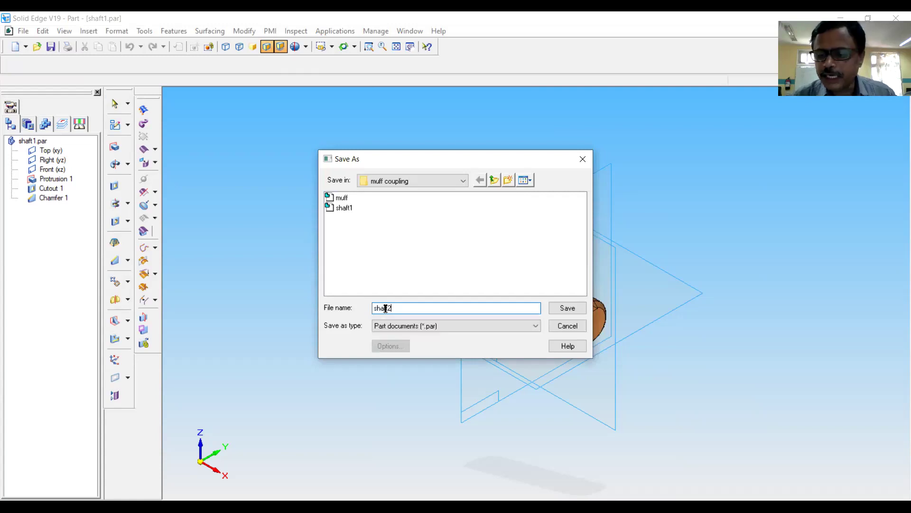
{"action": "key", "text": "Return"}
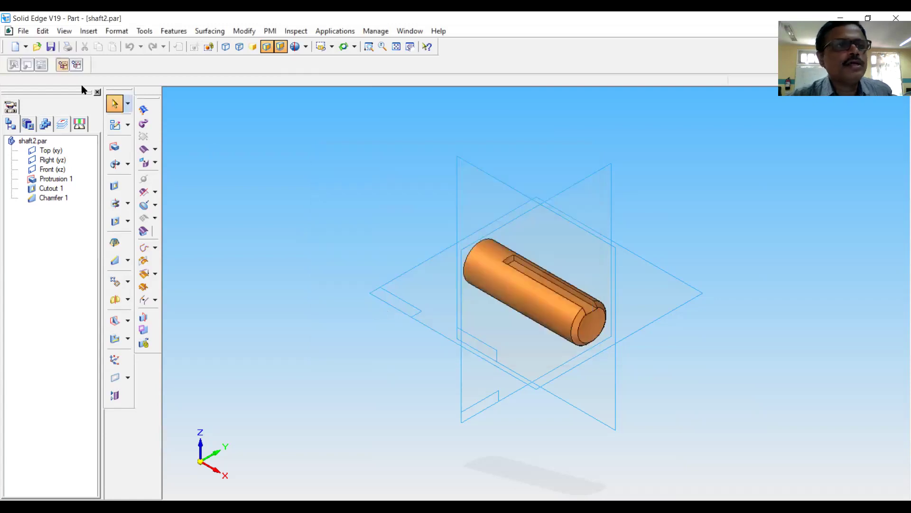
Preview the saved shaft1, shaft2 and muff part files in the muff coupling folder without opening any
{"action": "left_click", "coordinate": [37, 47]}
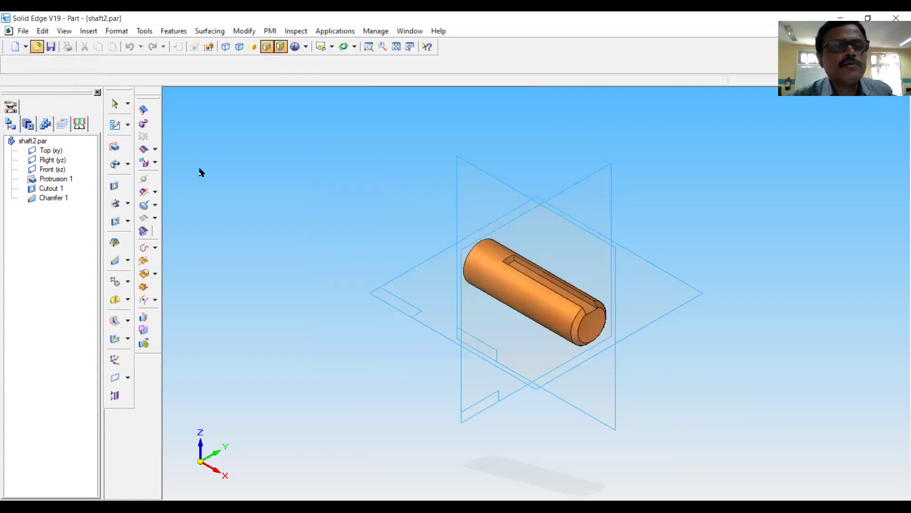
{"action": "left_click", "coordinate": [276, 162]}
{"action": "left_click", "coordinate": [277, 173]}
{"action": "left_click", "coordinate": [268, 153]}
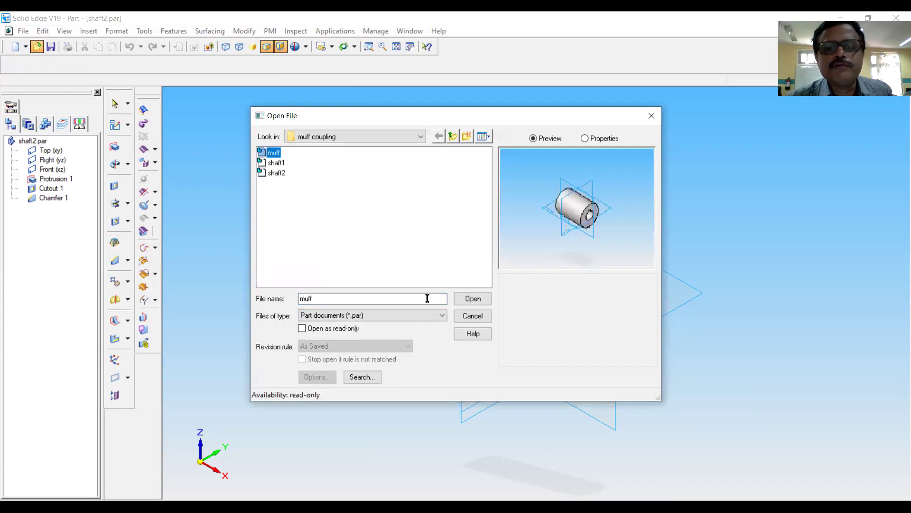
{"action": "left_click", "coordinate": [473, 315]}
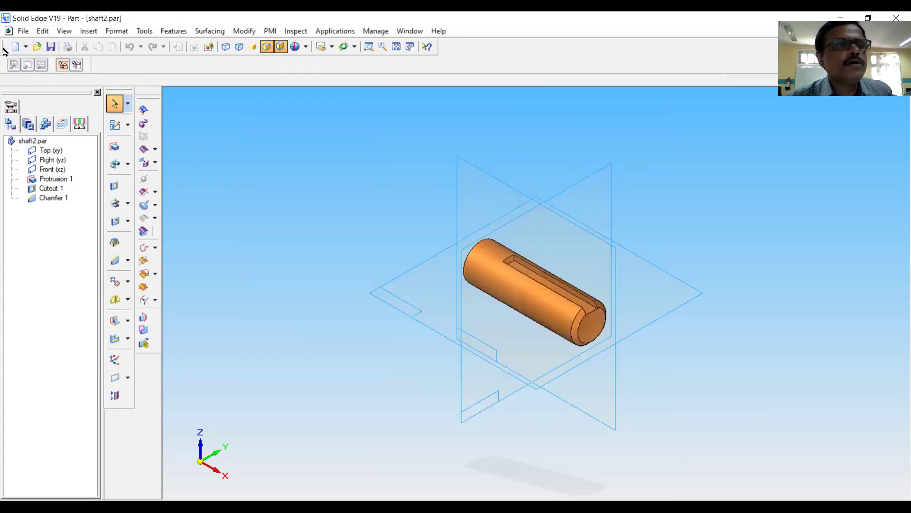
{"action": "left_click", "coordinate": [25, 46]}
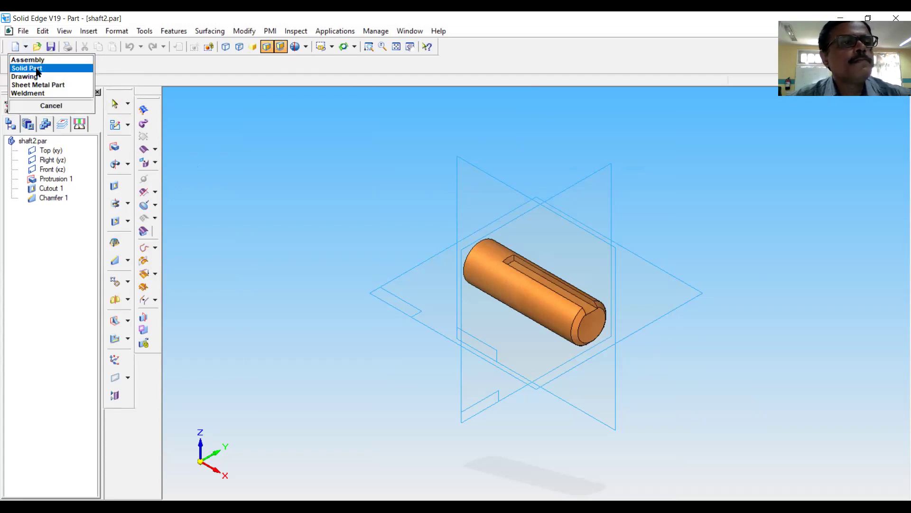
{"action": "left_click", "coordinate": [115, 103]}
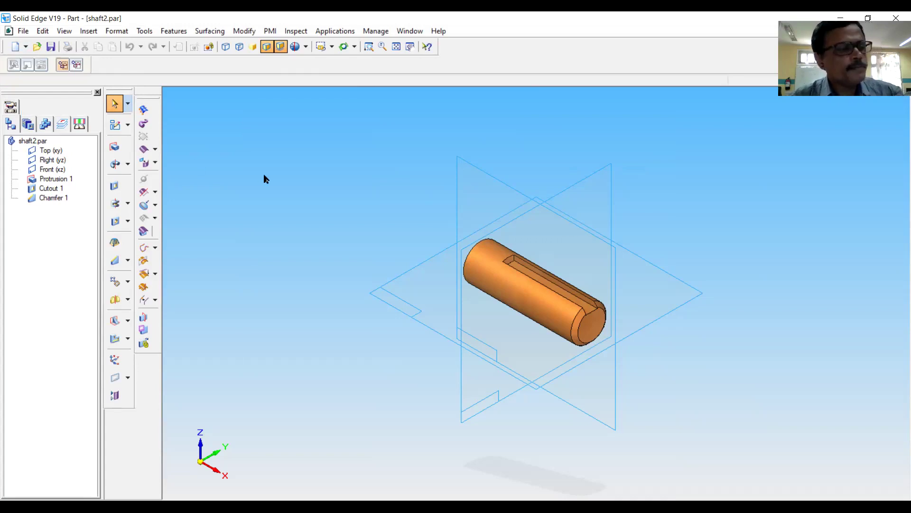
Try the shaft with its diameter variable d set to 50 mm and to 30 mm in the variable table
{"action": "left_click", "coordinate": [144, 31]}
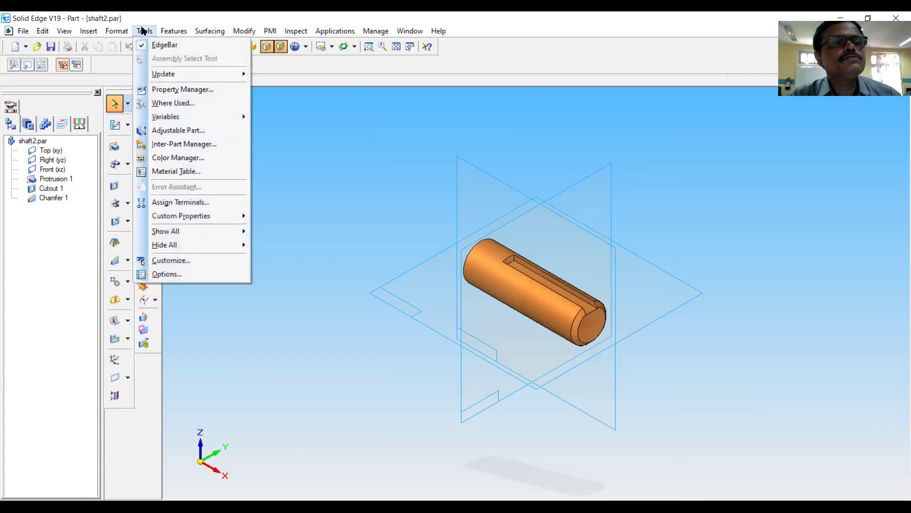
{"action": "mouse_move", "coordinate": [196, 123]}
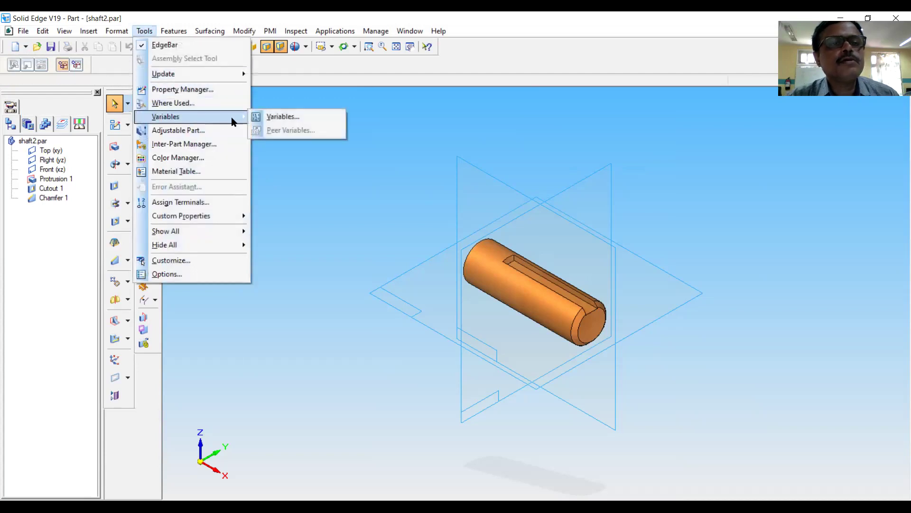
{"action": "left_click", "coordinate": [265, 118]}
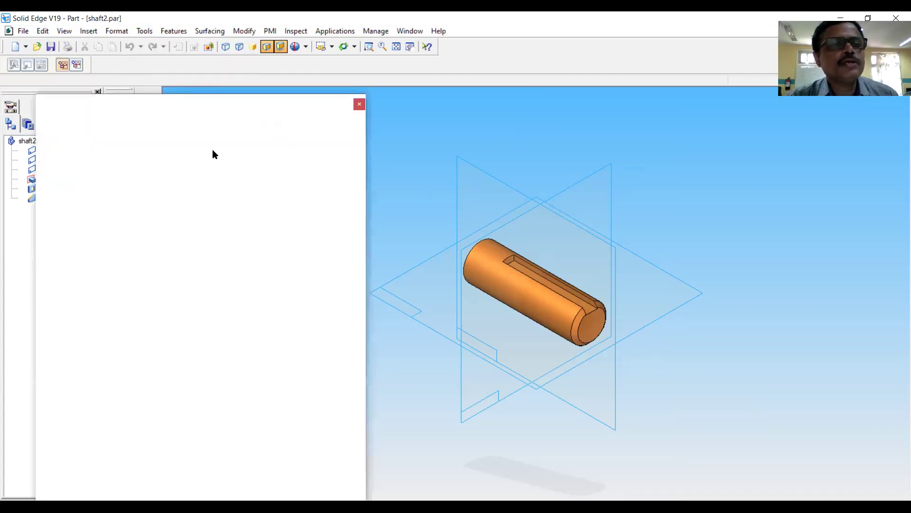
{"action": "left_click", "coordinate": [192, 150]}
{"action": "type", "text": "50"}
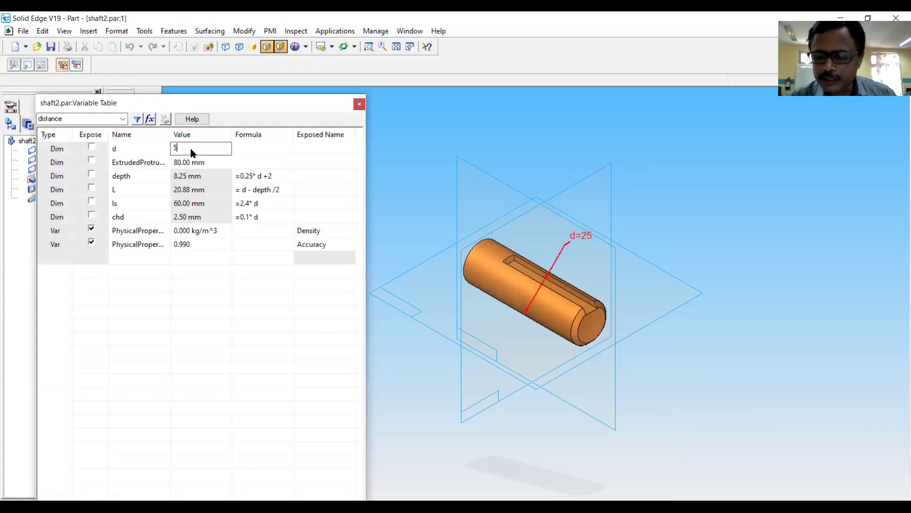
{"action": "key", "text": "Return"}
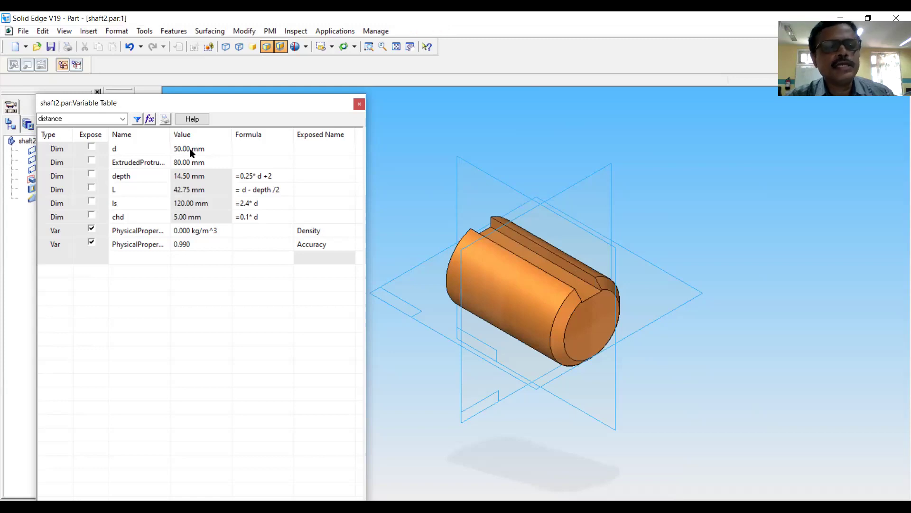
{"action": "left_click", "coordinate": [191, 150]}
{"action": "type", "text": "30"}
{"action": "key", "text": "Return"}
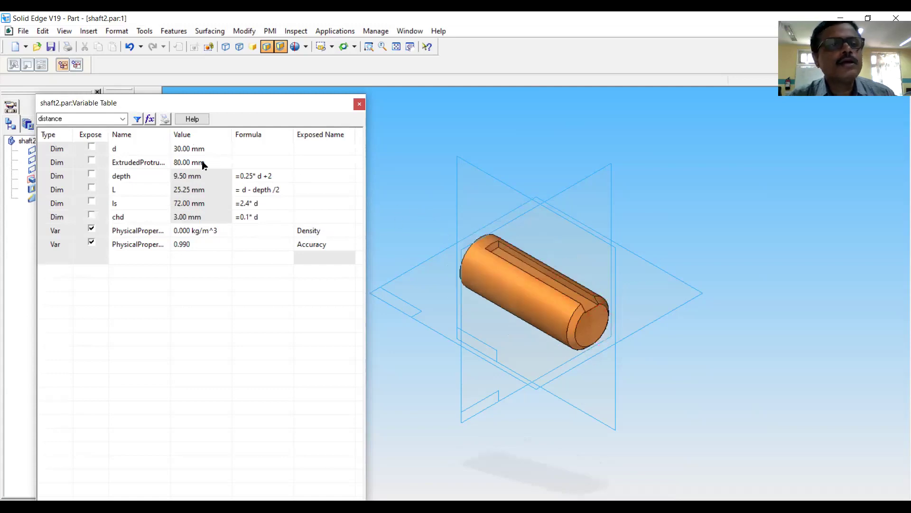
Set the shaft's diameter variable d back to 25 mm and close the variable table
{"action": "left_click", "coordinate": [193, 150]}
{"action": "type", "text": "25"}
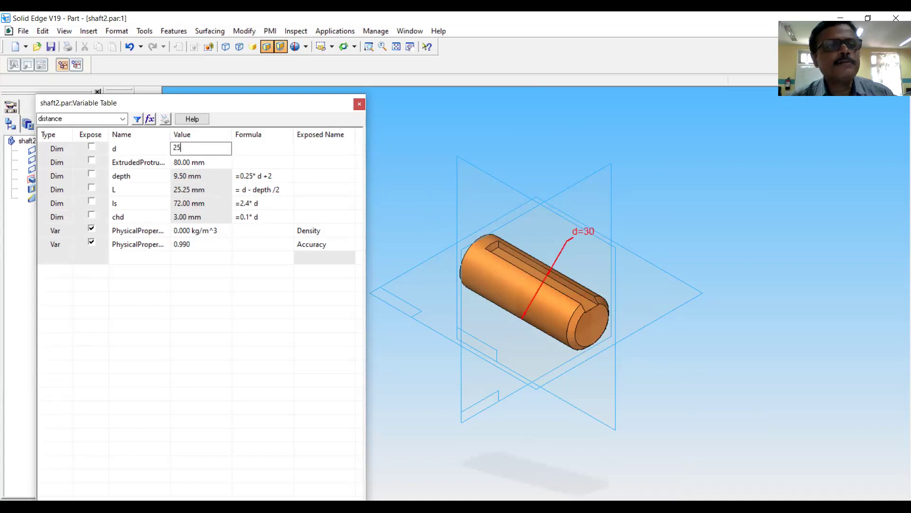
{"action": "key", "text": "Return"}
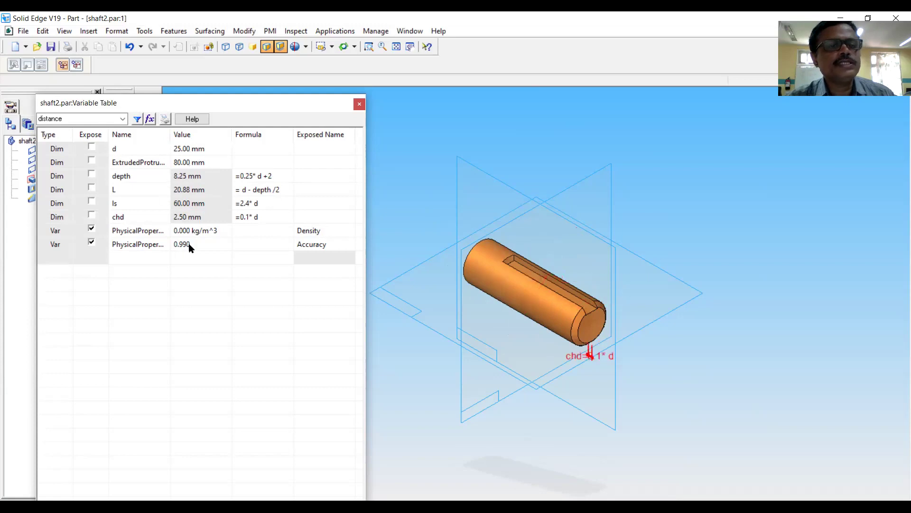
{"action": "left_click", "coordinate": [359, 104]}
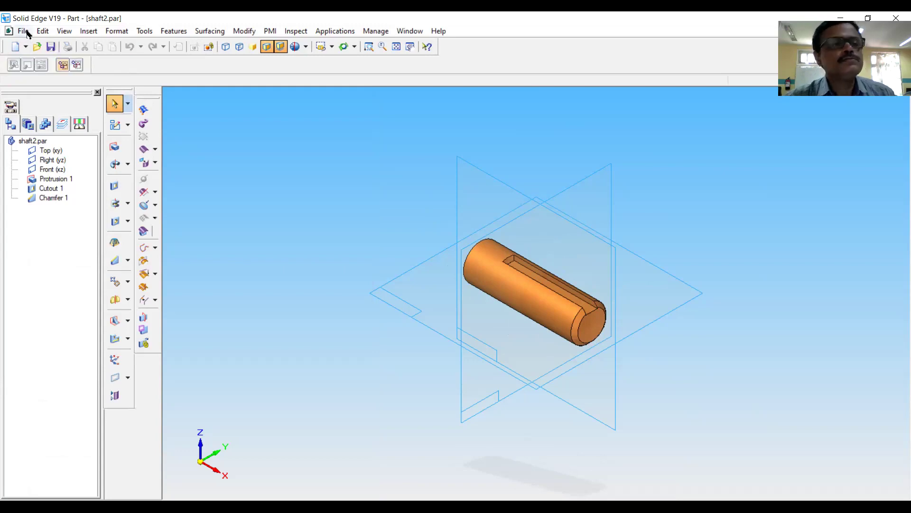
Create a new solid part and start a Protrusion in it
{"action": "left_click", "coordinate": [26, 46]}
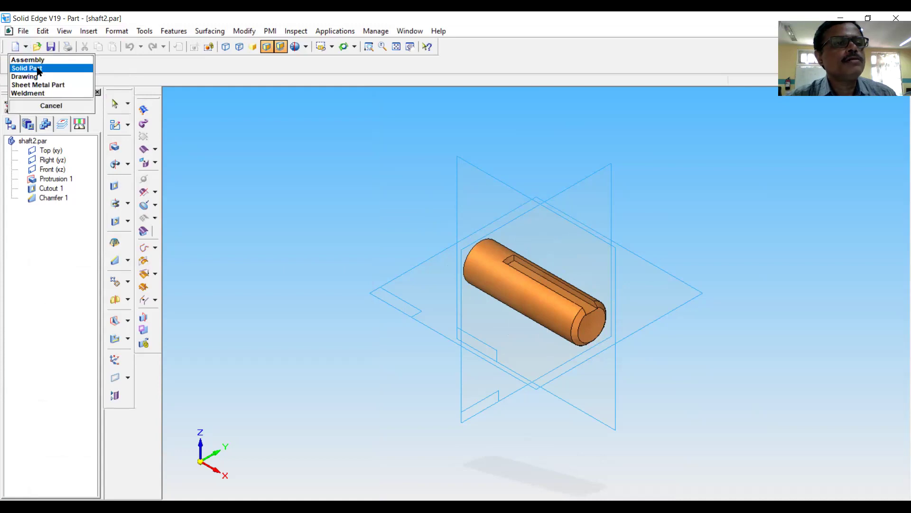
{"action": "left_click", "coordinate": [38, 70]}
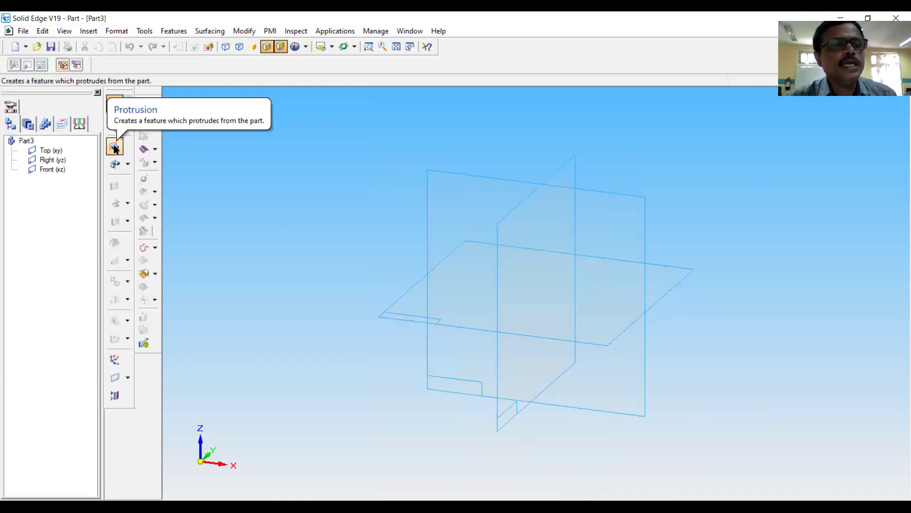
{"action": "left_click", "coordinate": [114, 147]}
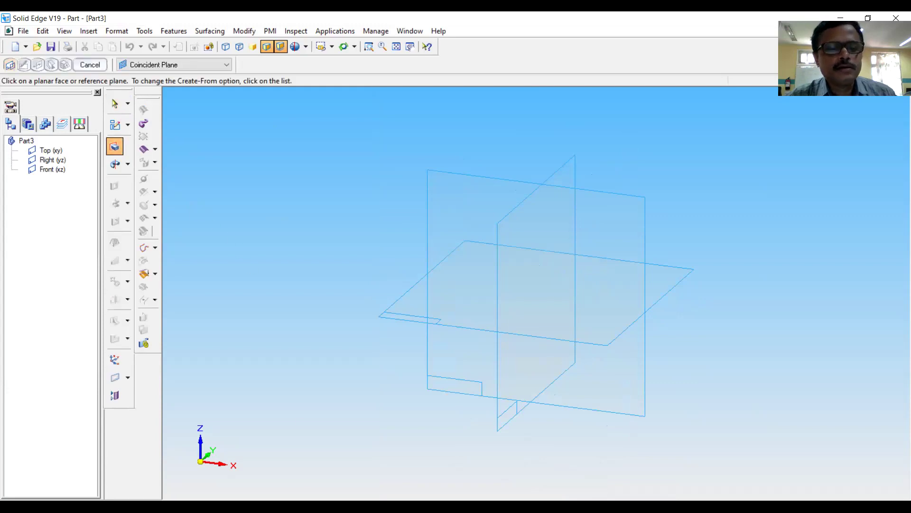
Switch to PowerPoint to examine the taper key dimensions on the orthographic views slide, and return to Solid Edge
{"action": "key", "text": "alt+Tab"}
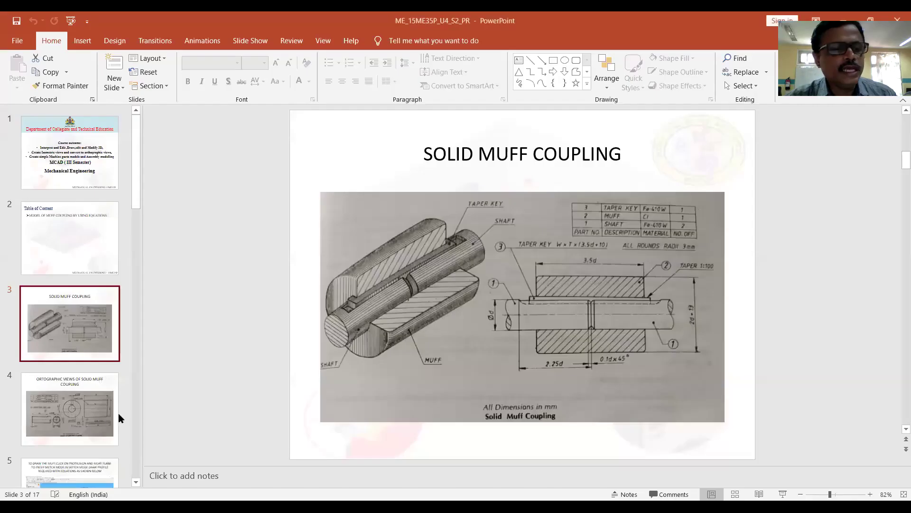
{"action": "left_click", "coordinate": [99, 415]}
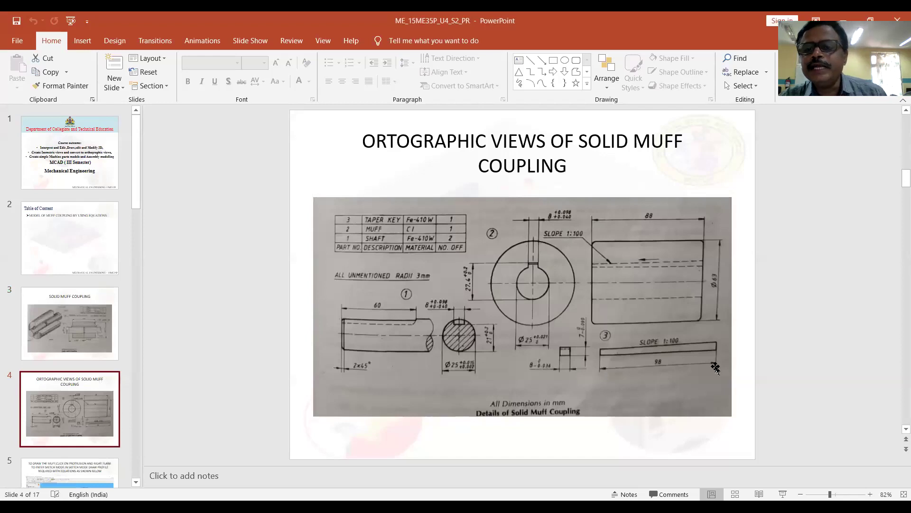
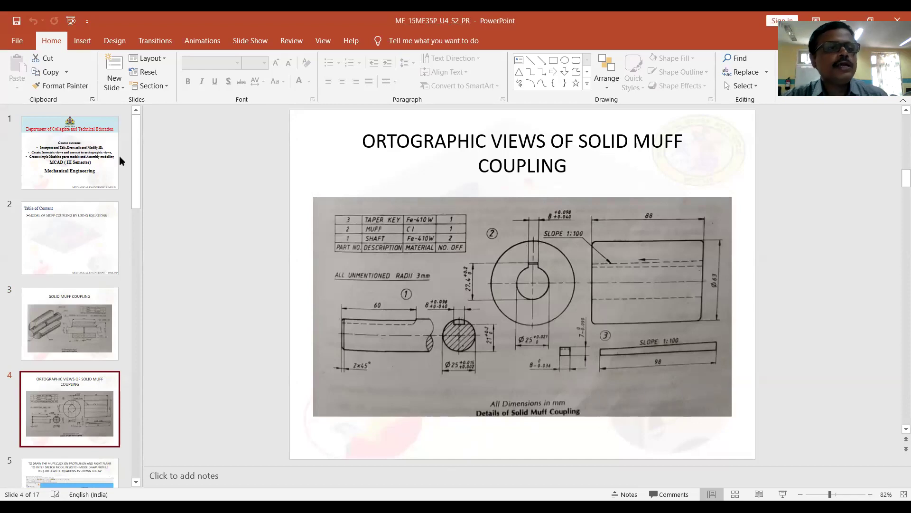
{"action": "key", "text": "alt+Tab"}
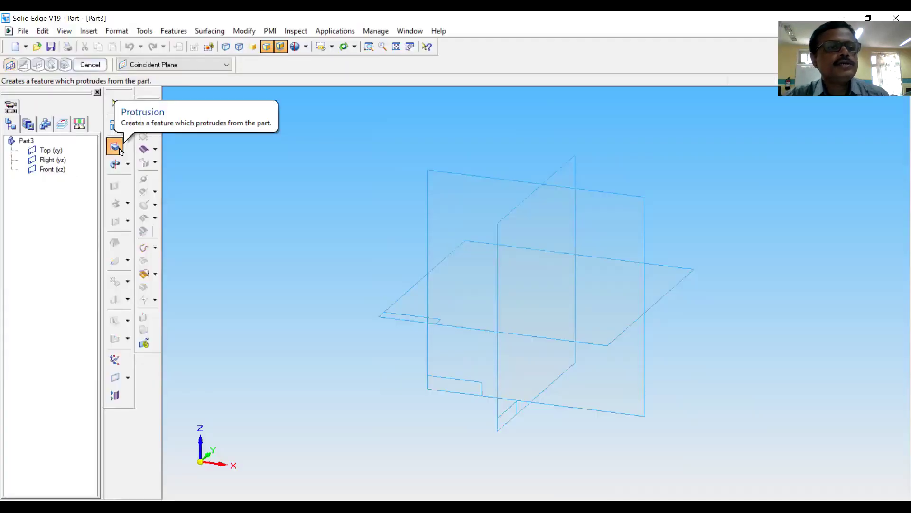
Sketch a closed tapered key profile on the Top (xy) plane, with a base about 134 mm long and ends about 33 mm and 27 mm high
{"action": "left_click", "coordinate": [398, 311]}
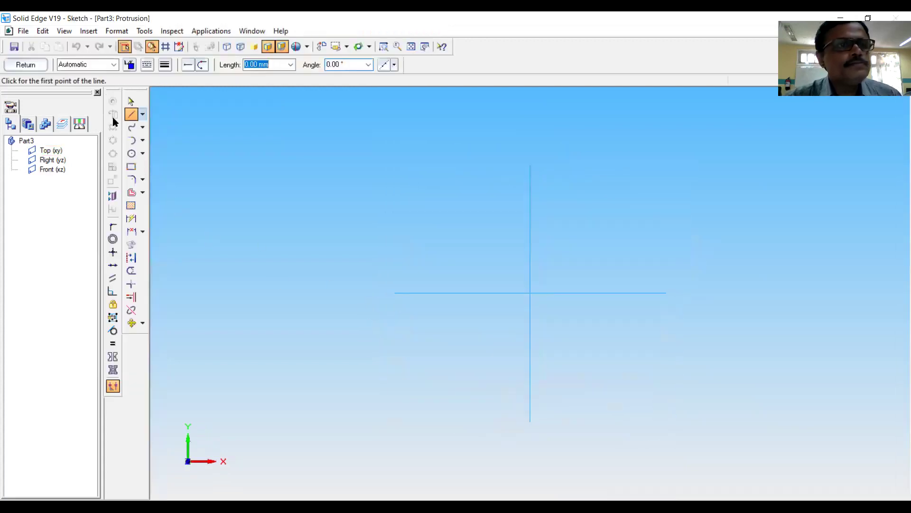
{"action": "left_click", "coordinate": [399, 345]}
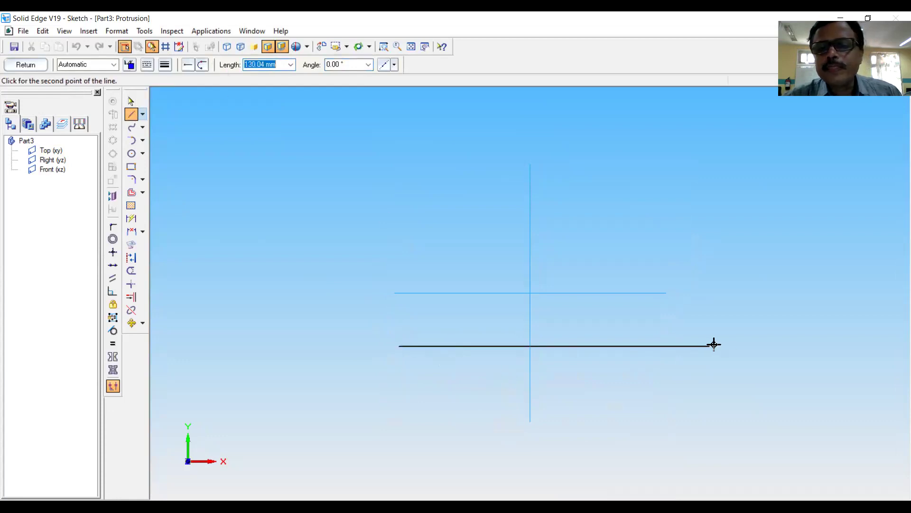
{"action": "left_click", "coordinate": [718, 268]}
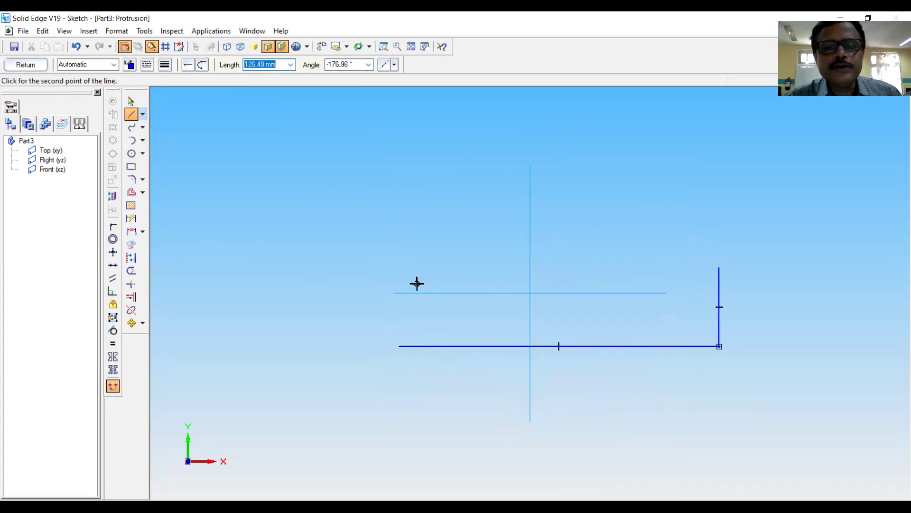
{"action": "left_click", "coordinate": [398, 283]}
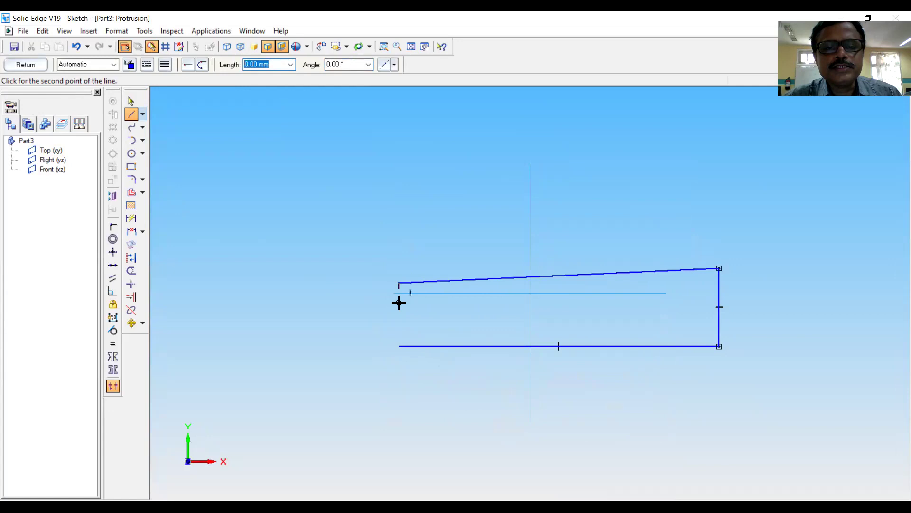
{"action": "left_click", "coordinate": [397, 347]}
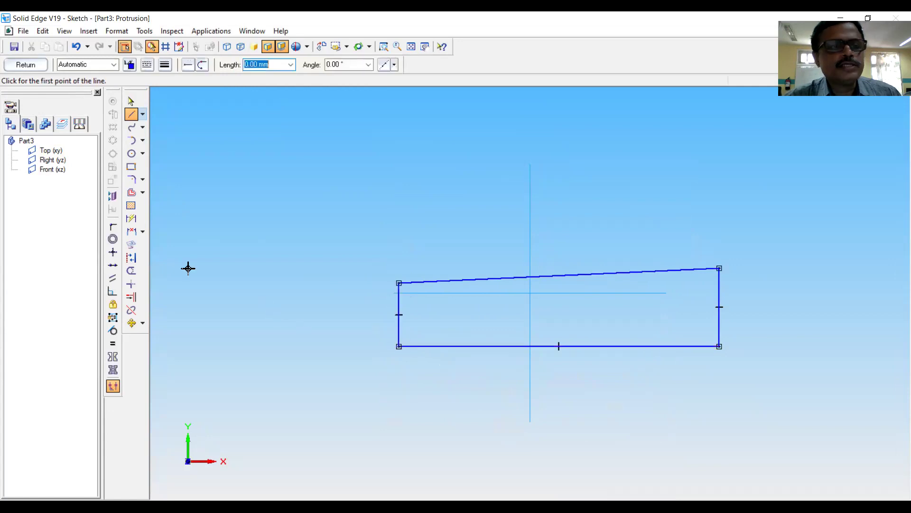
Dimension the key profile's base length and the heights of both vertical ends
{"action": "left_click", "coordinate": [132, 219]}
{"action": "left_click", "coordinate": [468, 346]}
{"action": "left_click", "coordinate": [480, 406]}
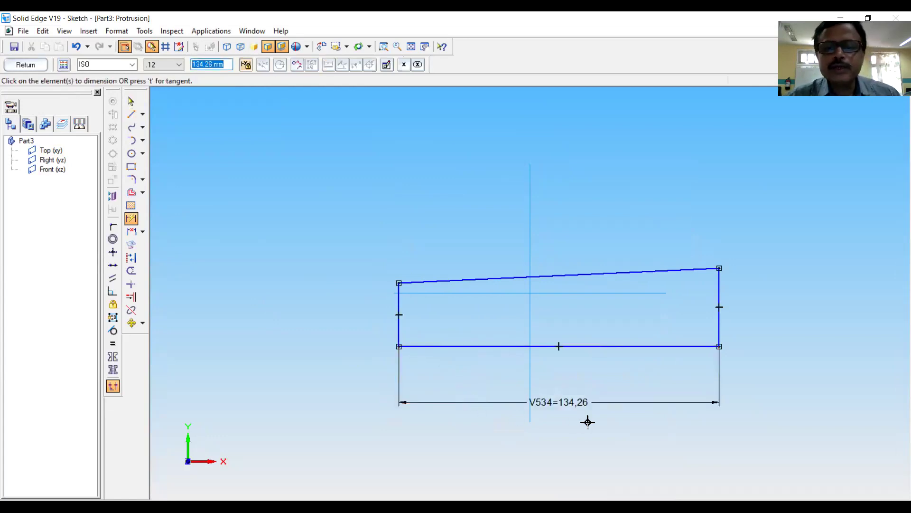
{"action": "left_click", "coordinate": [720, 322]}
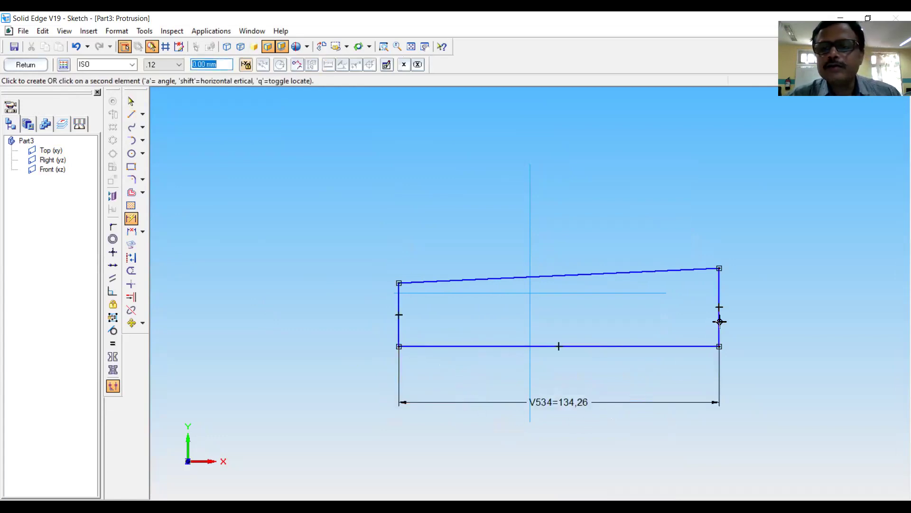
{"action": "left_click", "coordinate": [777, 319]}
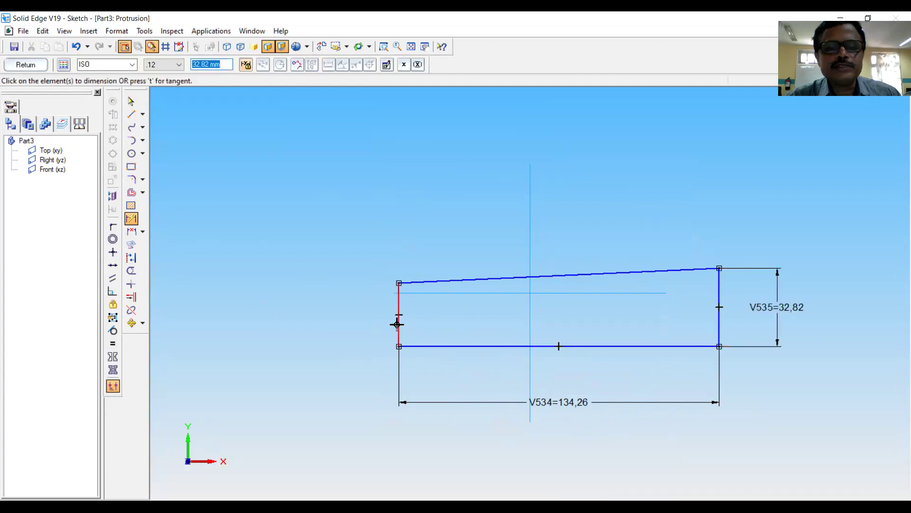
{"action": "left_click", "coordinate": [398, 323]}
{"action": "left_click", "coordinate": [349, 323]}
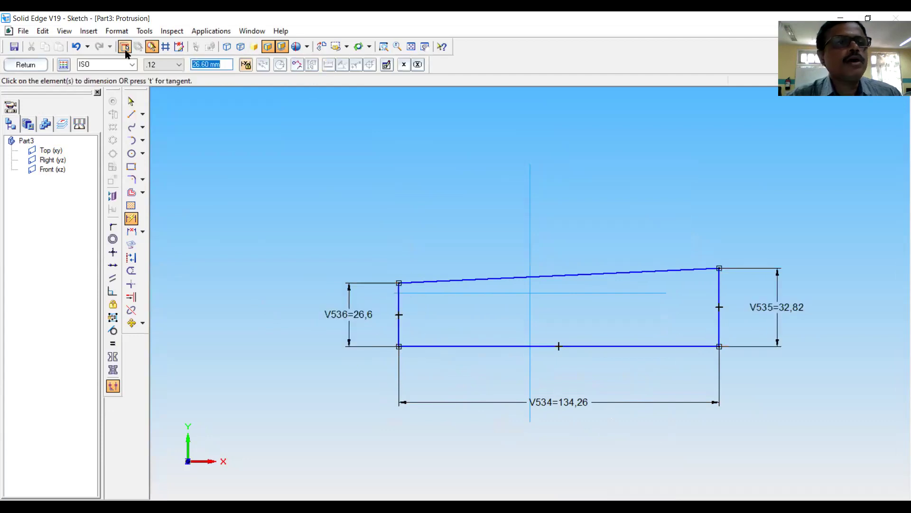
Rename the base length dimension as L in the variable table and set it to 98 mm
{"action": "left_click", "coordinate": [144, 31]}
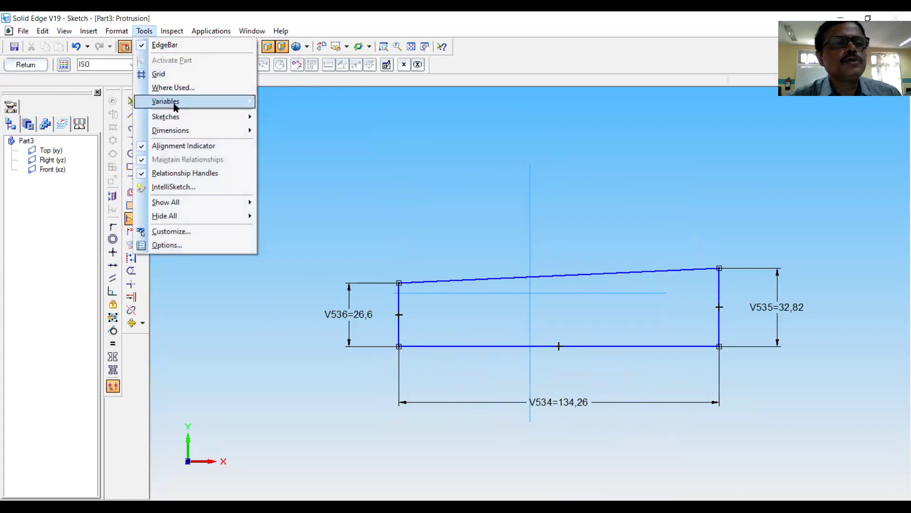
{"action": "mouse_move", "coordinate": [189, 101]}
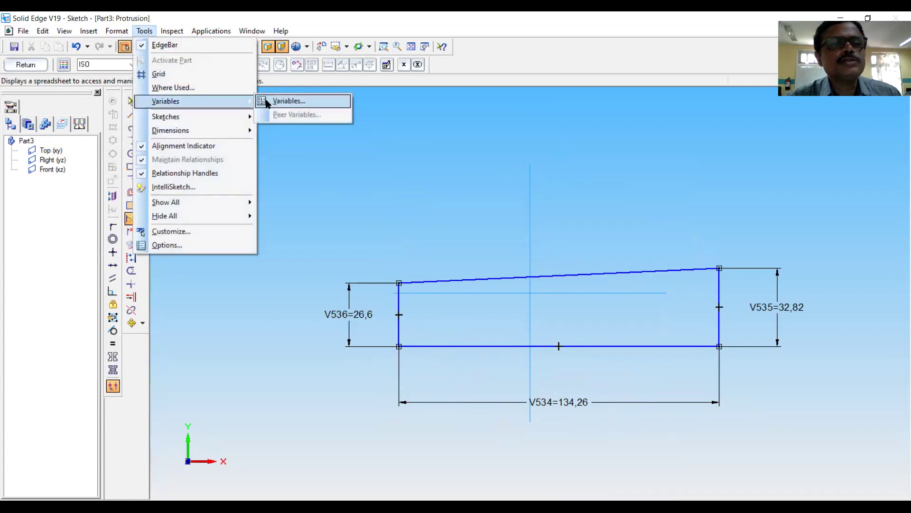
{"action": "left_click", "coordinate": [266, 101]}
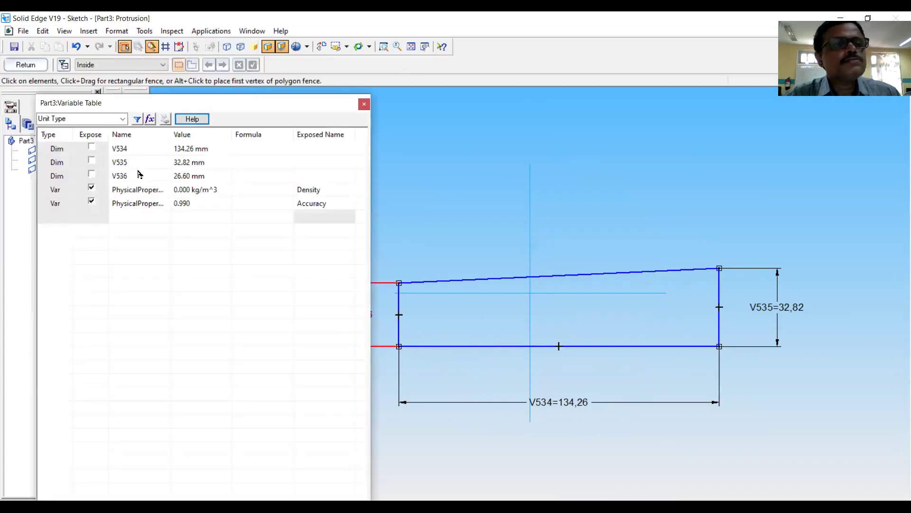
{"action": "left_click", "coordinate": [123, 151]}
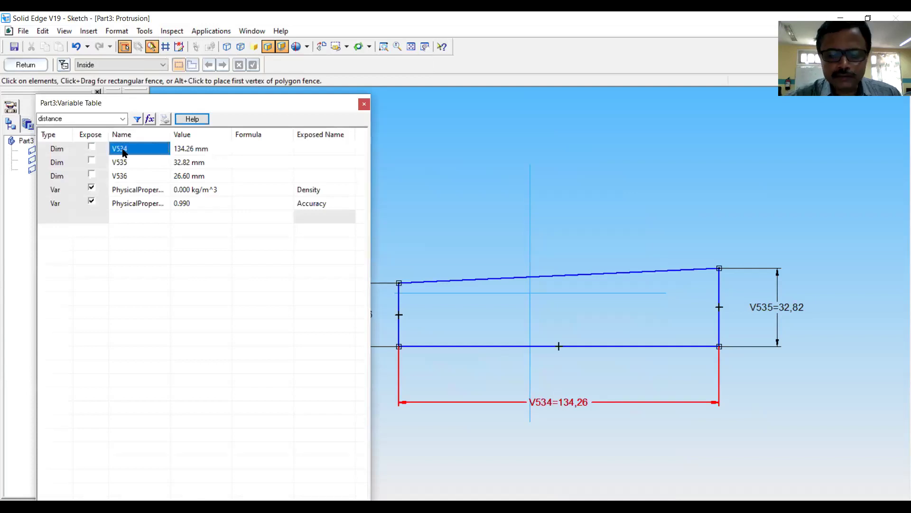
{"action": "type", "text": "L"}
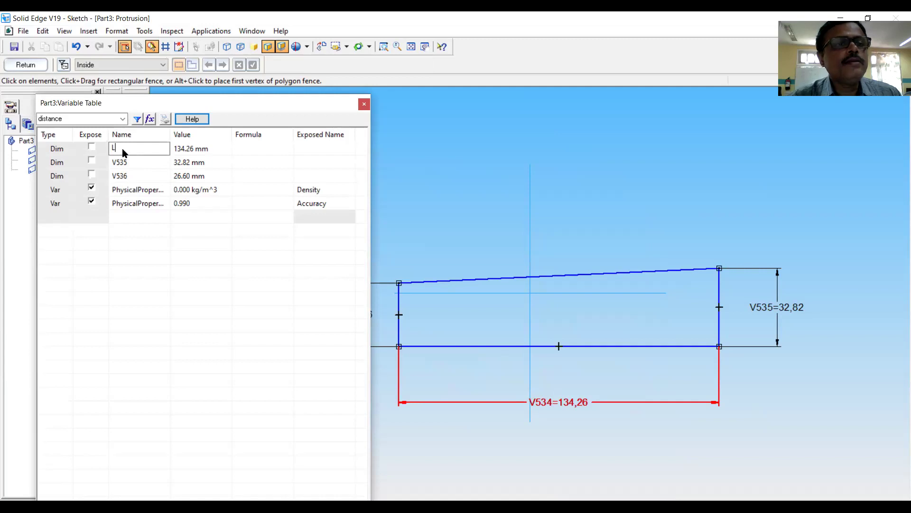
{"action": "key", "text": "Return"}
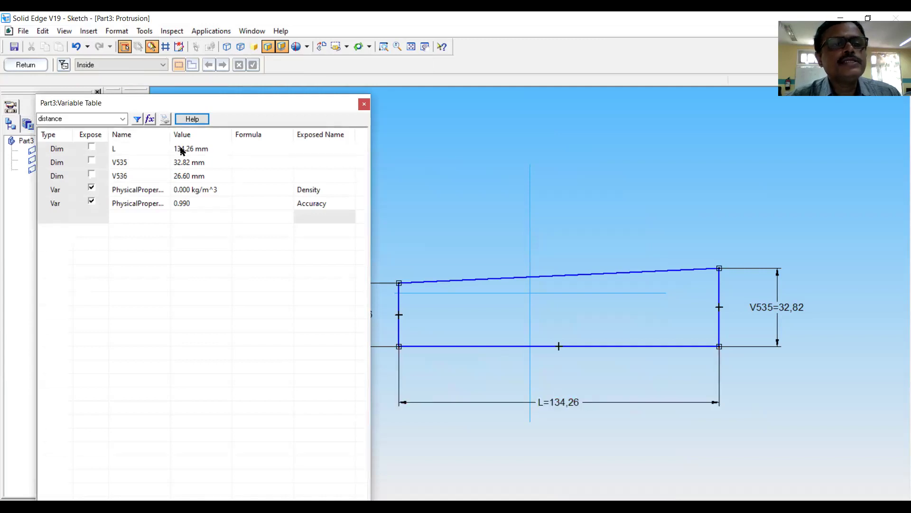
{"action": "left_click", "coordinate": [182, 148]}
{"action": "type", "text": "9"}
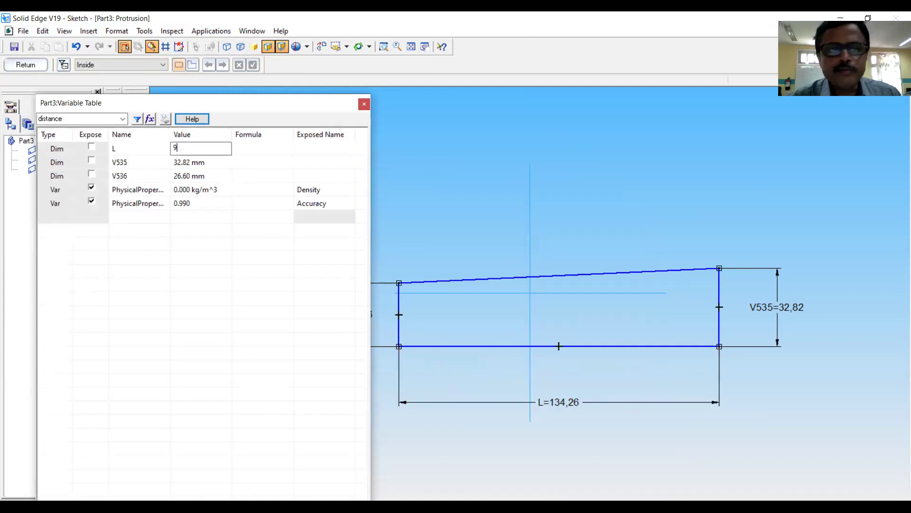
{"action": "type", "text": "8"}
{"action": "key", "text": "Return"}
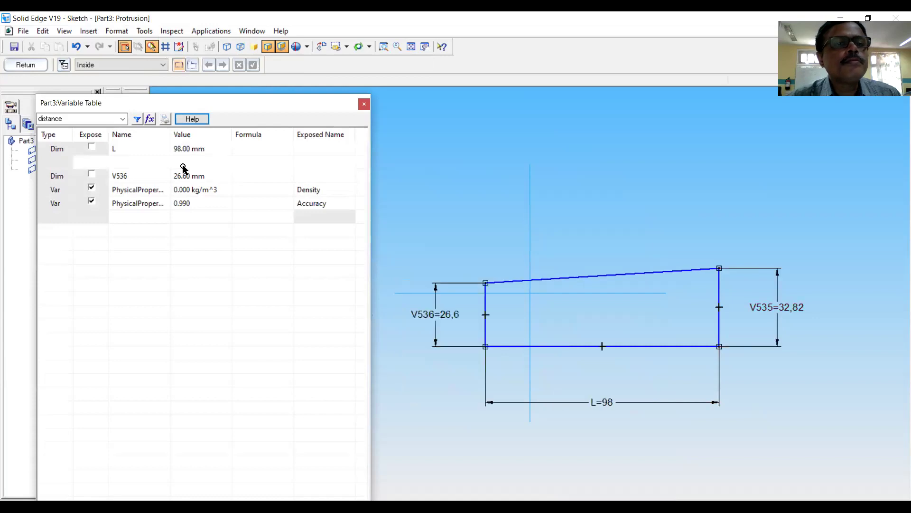
Rename the height dimension of the profile's right end as w in the variable table and set it to 7 mm
{"action": "left_click", "coordinate": [117, 163]}
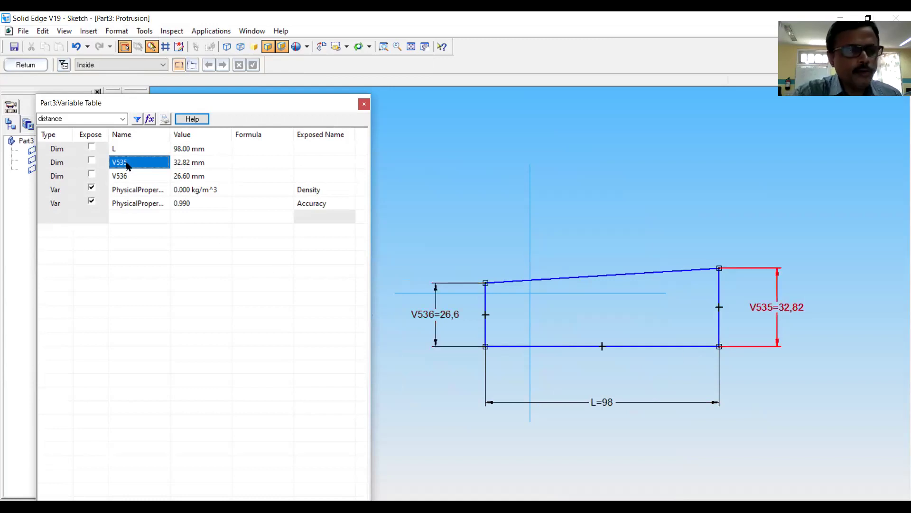
{"action": "type", "text": "w"}
{"action": "key", "text": "Return"}
{"action": "left_click", "coordinate": [196, 163]}
{"action": "type", "text": "7"}
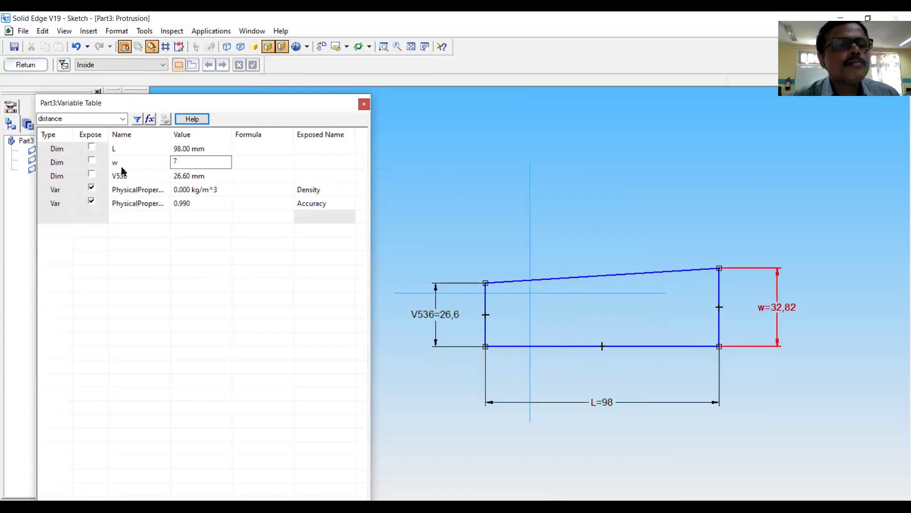
{"action": "key", "text": "Return"}
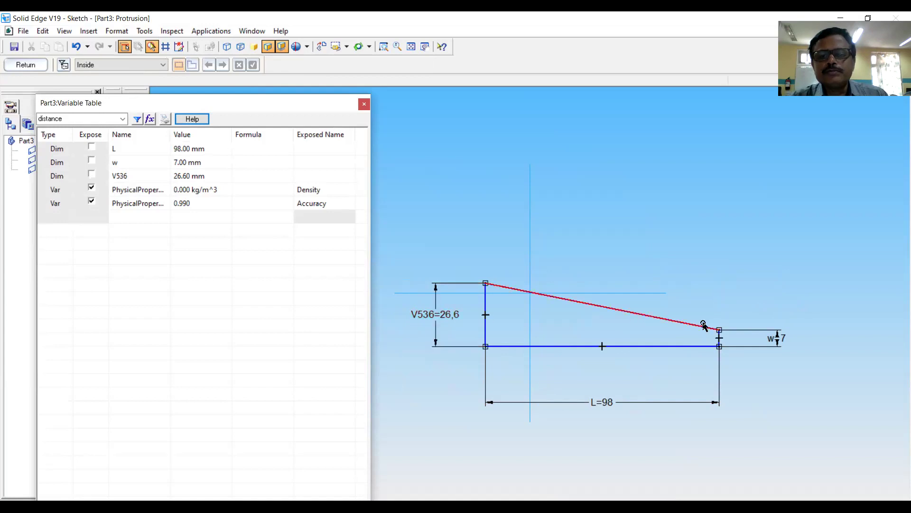
Rename the left end's height dimension as w1, drive it with the formula =w-L/100, and close the variable table
{"action": "left_click", "coordinate": [119, 176]}
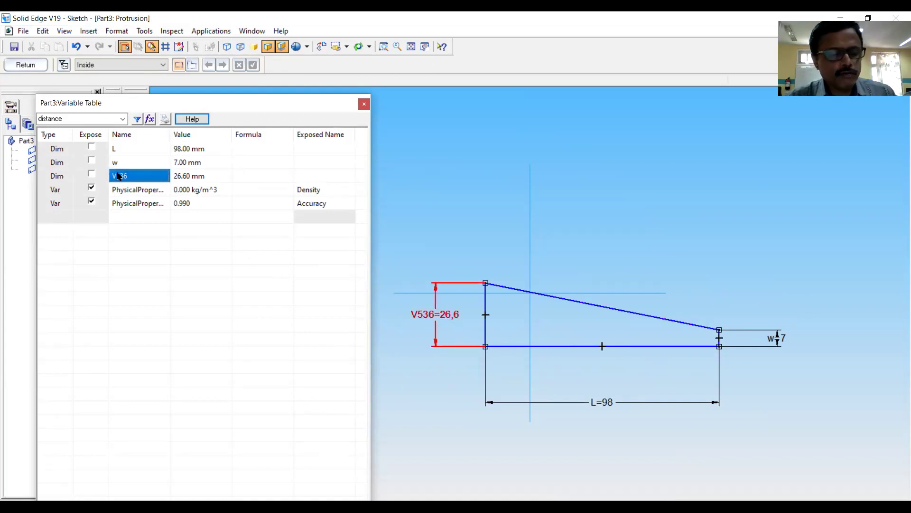
{"action": "type", "text": "w1"}
{"action": "key", "text": "Return"}
{"action": "left_click", "coordinate": [256, 176]}
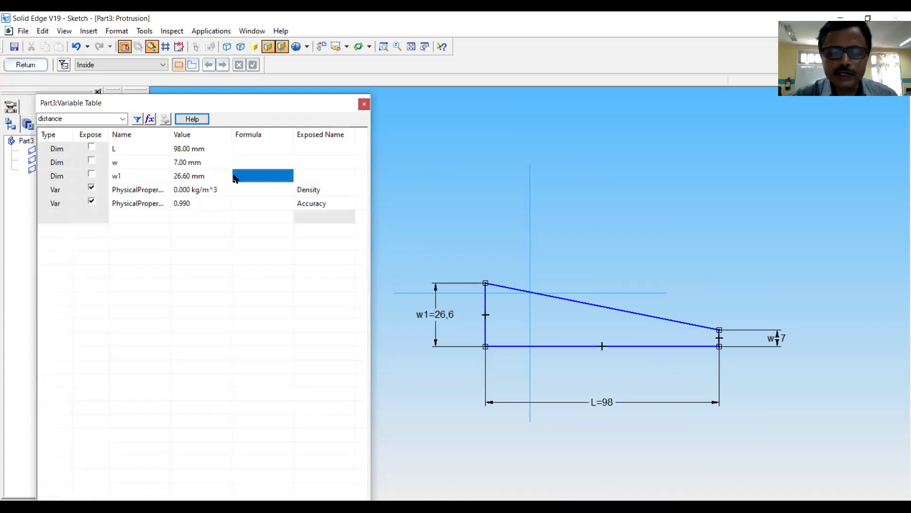
{"action": "type", "text": "=w-L/100"}
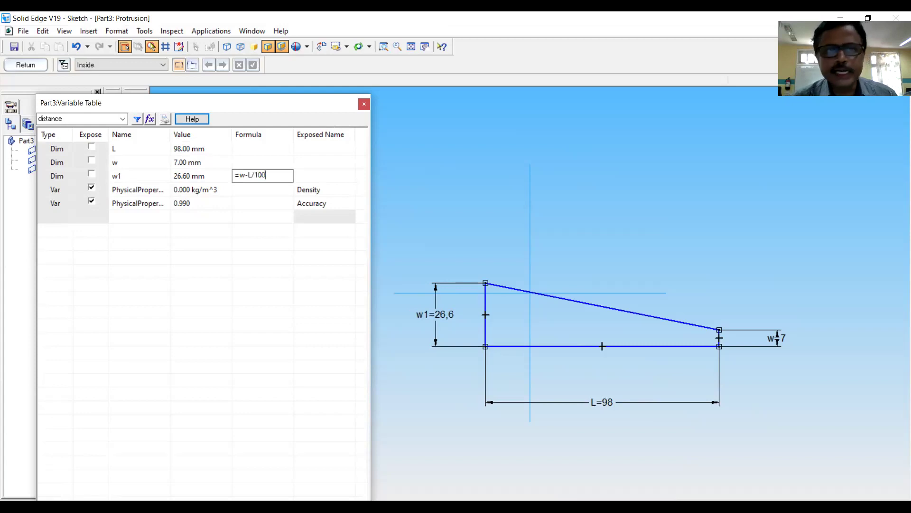
{"action": "key", "text": "Return"}
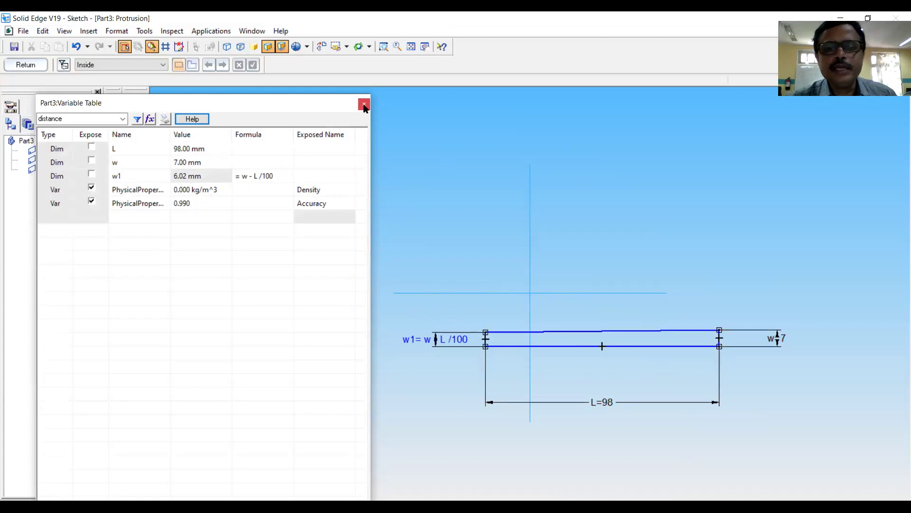
{"action": "left_click", "coordinate": [364, 105]}
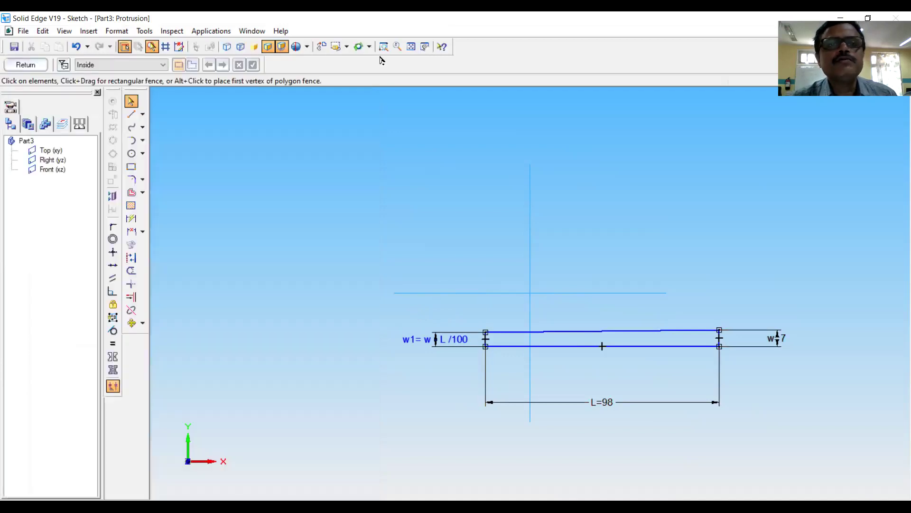
Examine the taper of the key profile and its L, w and w1 dimensions up close and in full view
{"action": "left_click", "coordinate": [383, 47]}
{"action": "left_click_drag", "start_coordinate": [368, 296], "coordinate": [765, 394]}
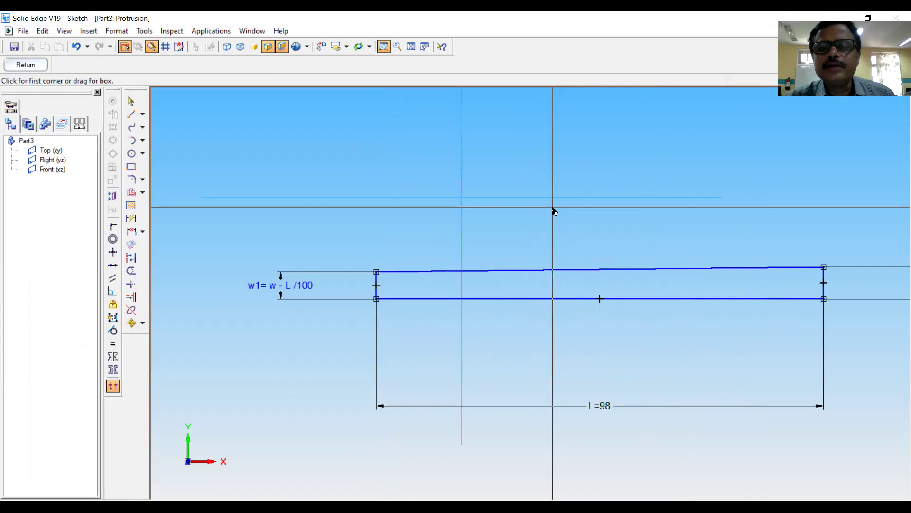
{"action": "key", "text": "Escape"}
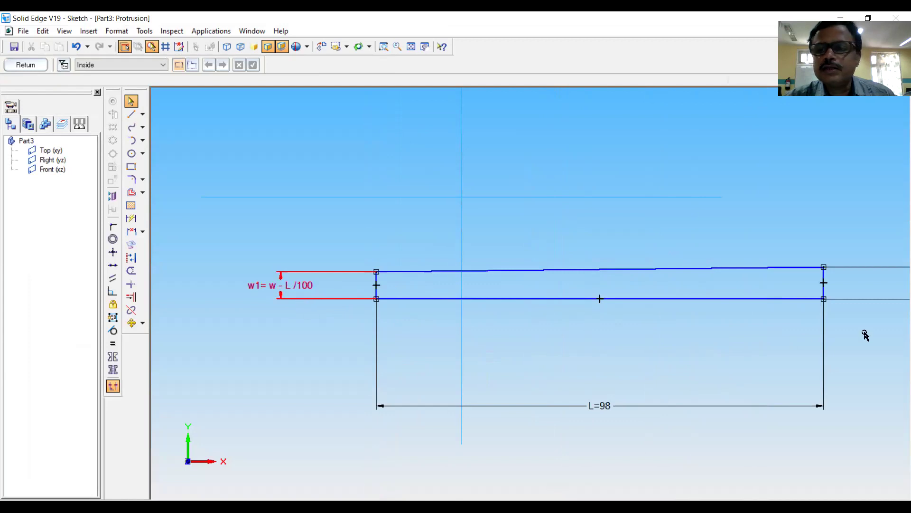
{"action": "left_click", "coordinate": [411, 47]}
{"action": "left_click", "coordinate": [759, 349]}
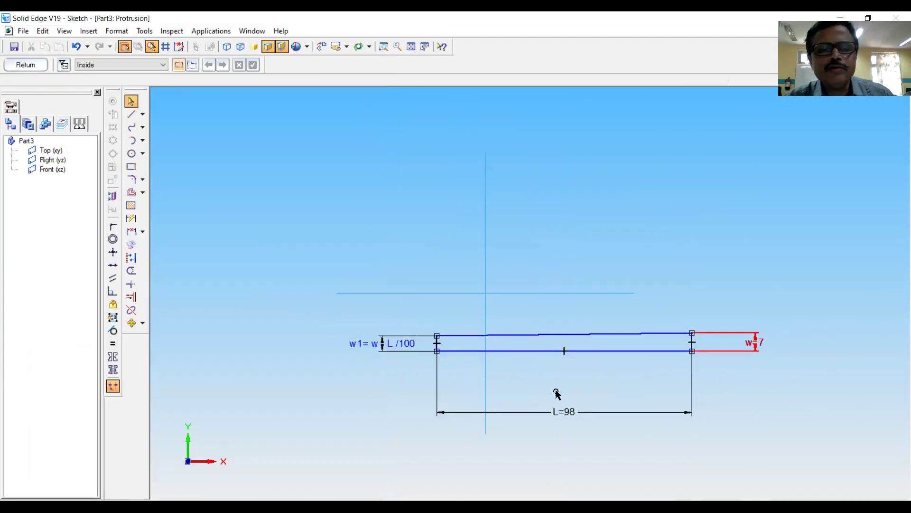
{"action": "left_click", "coordinate": [356, 339]}
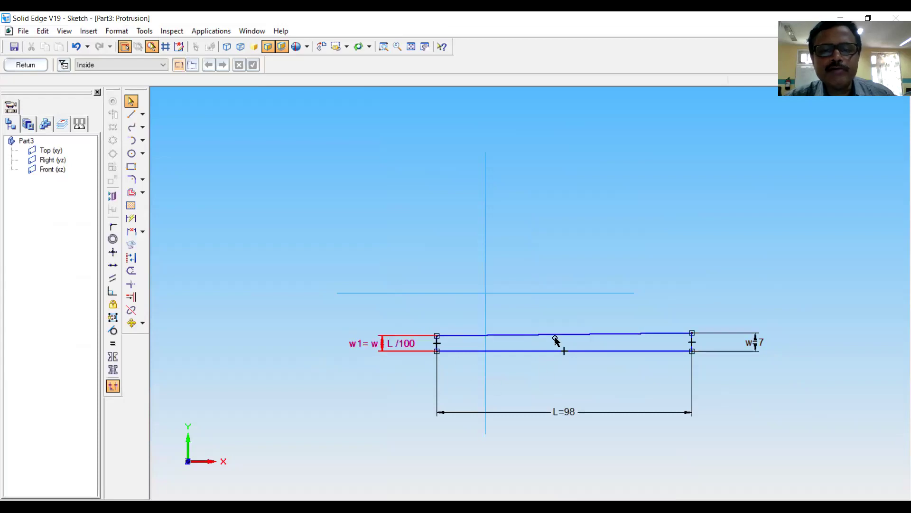
{"action": "left_click", "coordinate": [503, 357]}
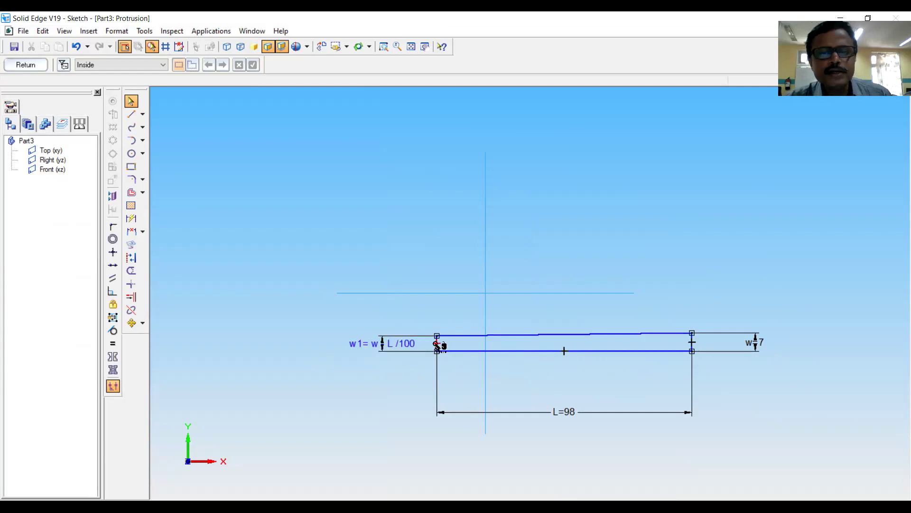
Finish the sketch and extrude the key profile symmetrically about the Top (xy) plane by 8 mm
{"action": "left_click", "coordinate": [33, 65]}
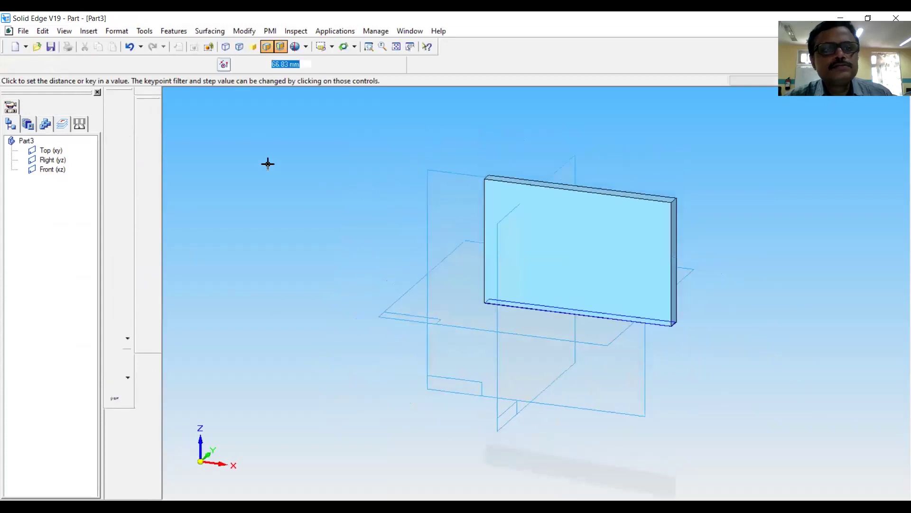
{"action": "left_click", "coordinate": [138, 65]}
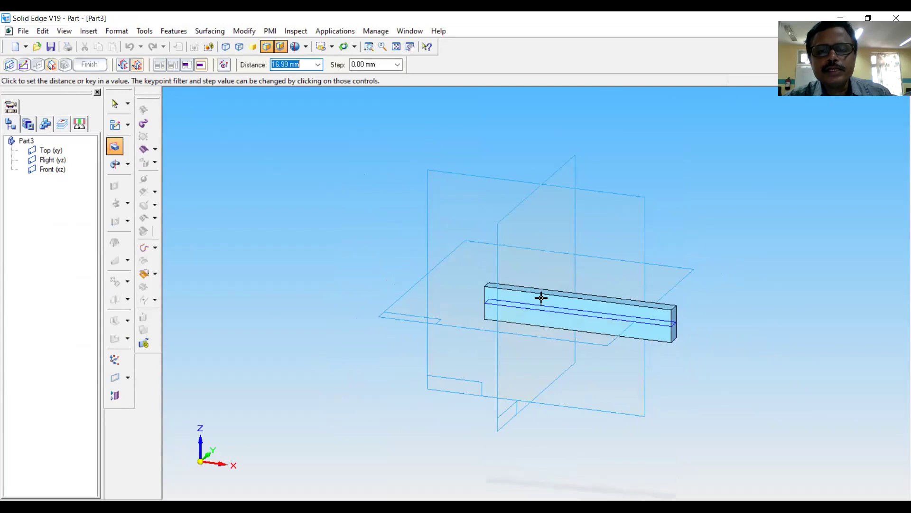
{"action": "type", "text": "8"}
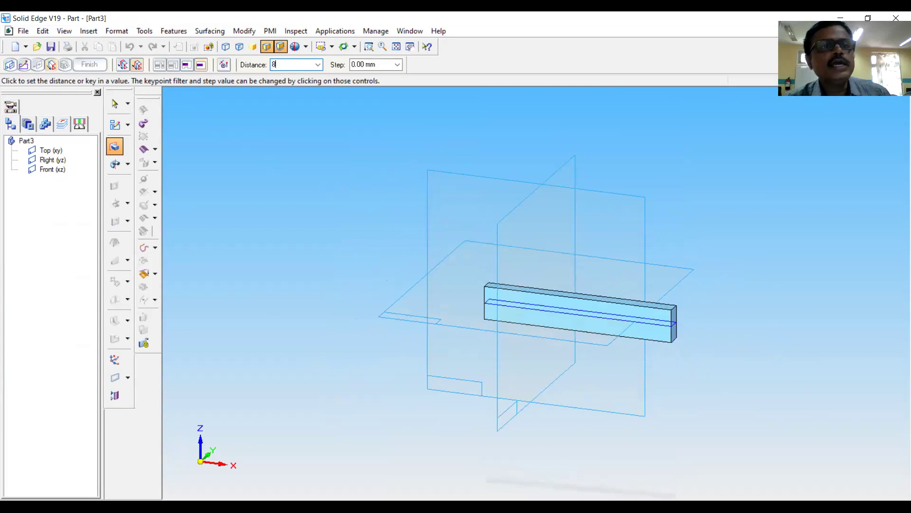
{"action": "key", "text": "Return"}
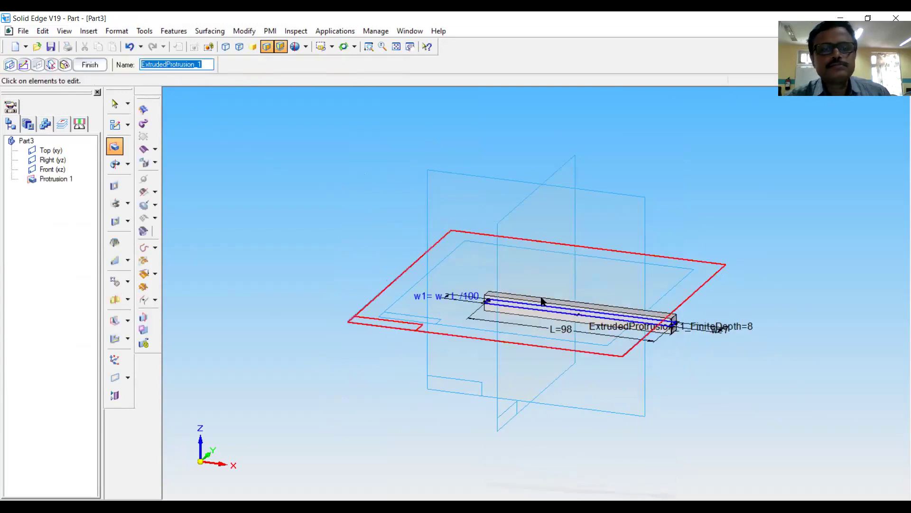
{"action": "left_click", "coordinate": [90, 64]}
{"action": "key", "text": "Escape"}
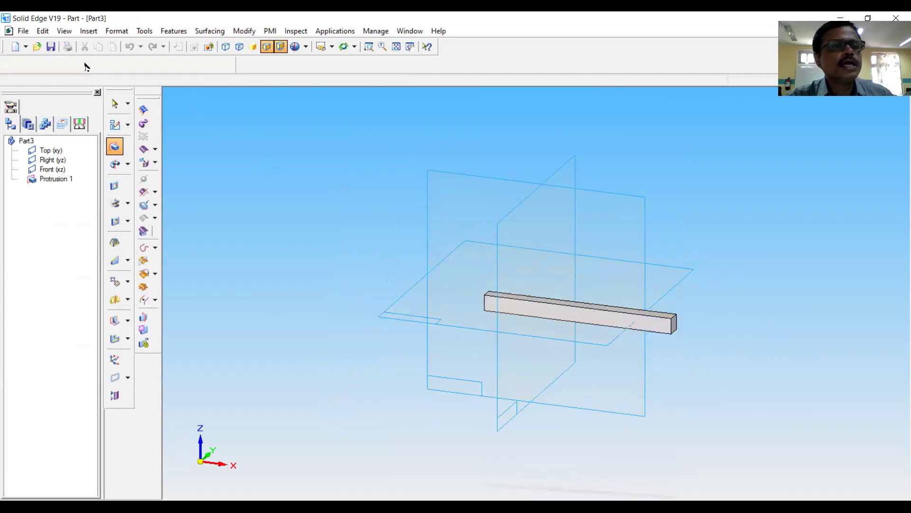
{"action": "left_click", "coordinate": [51, 47]}
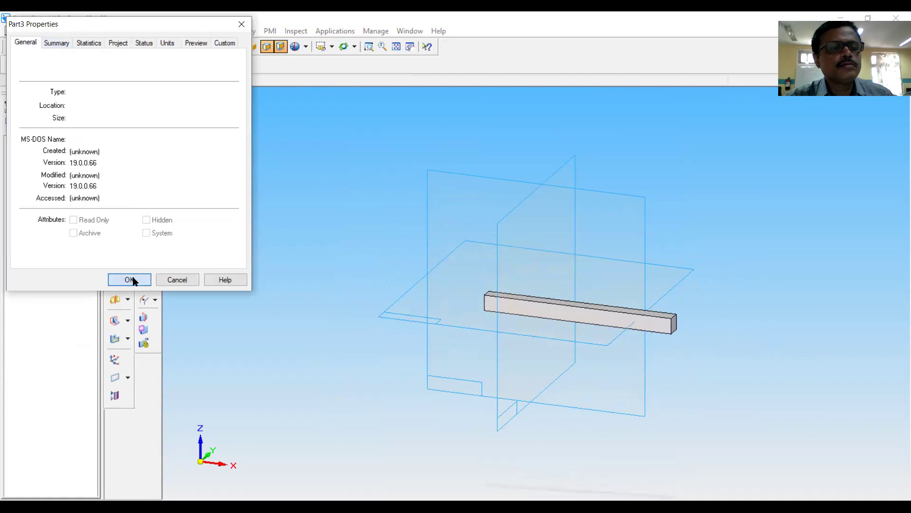
{"action": "key", "text": "Return"}
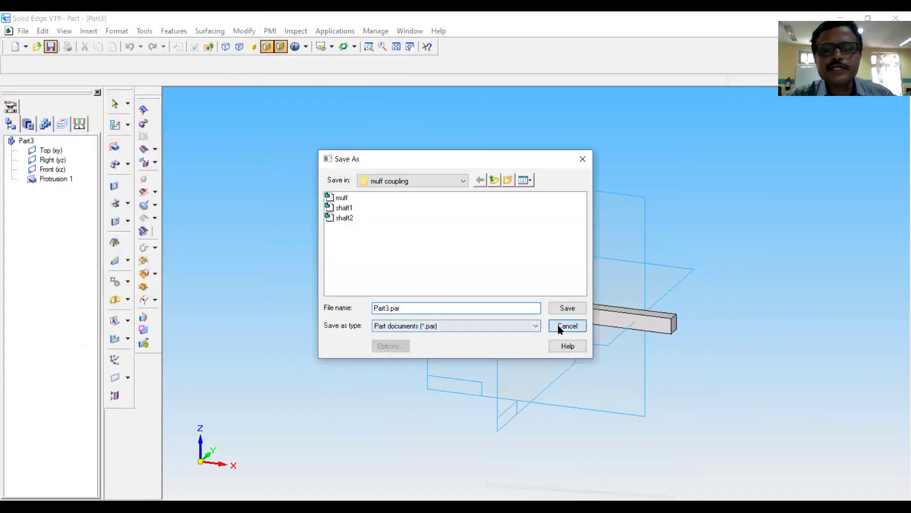
{"action": "left_click", "coordinate": [563, 326]}
Apply the Green style to the whole key body with Part Painter
{"action": "middle_click_drag", "start_coordinate": [545, 265], "coordinate": [549, 266]}
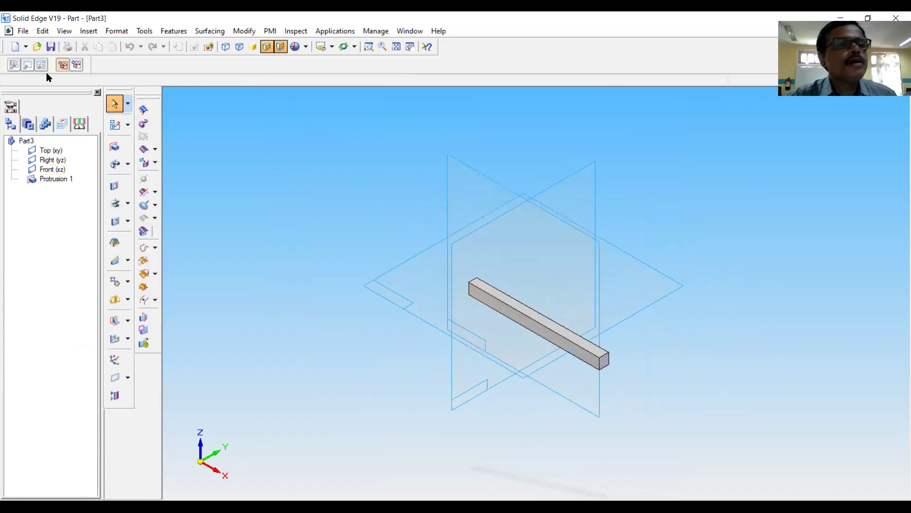
{"action": "left_click", "coordinate": [117, 31]}
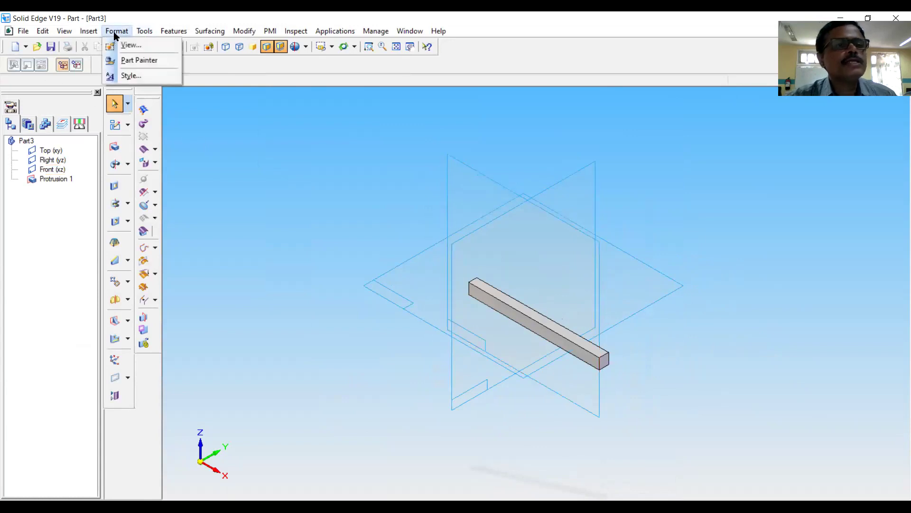
{"action": "left_click", "coordinate": [139, 60]}
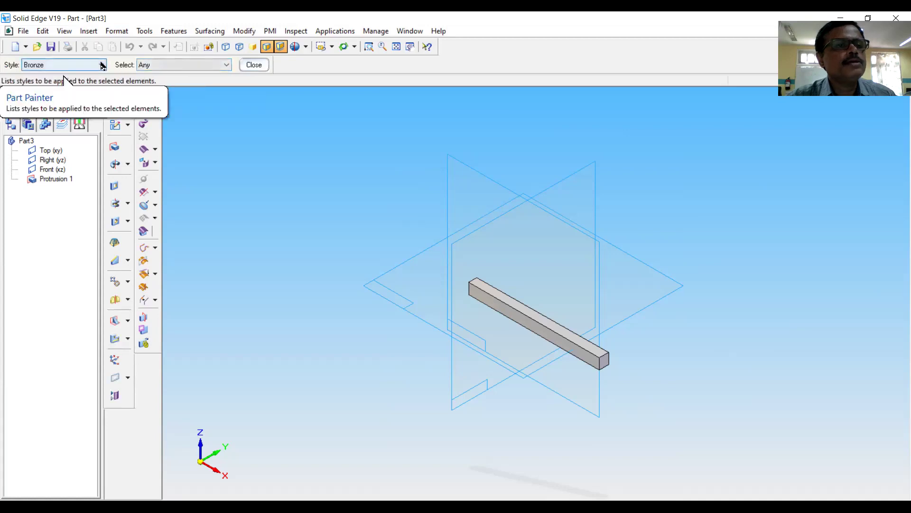
{"action": "left_click", "coordinate": [102, 65]}
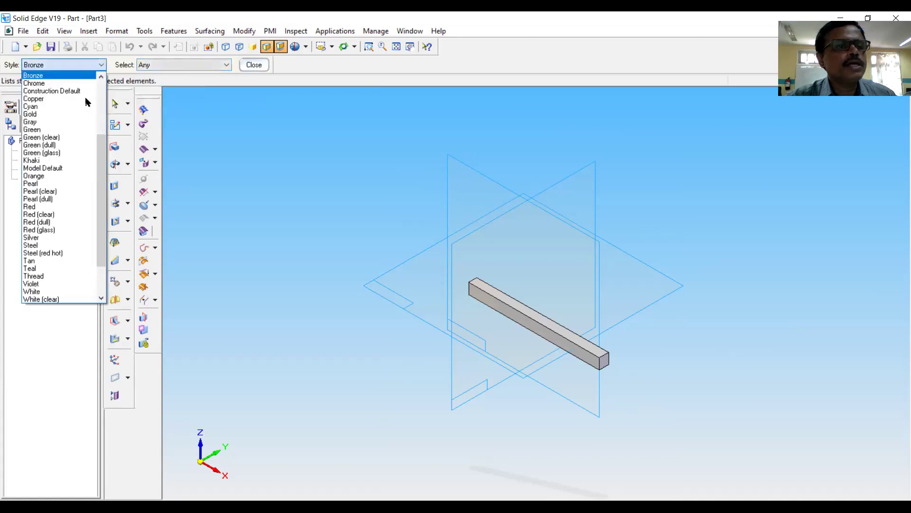
{"action": "left_click", "coordinate": [80, 131]}
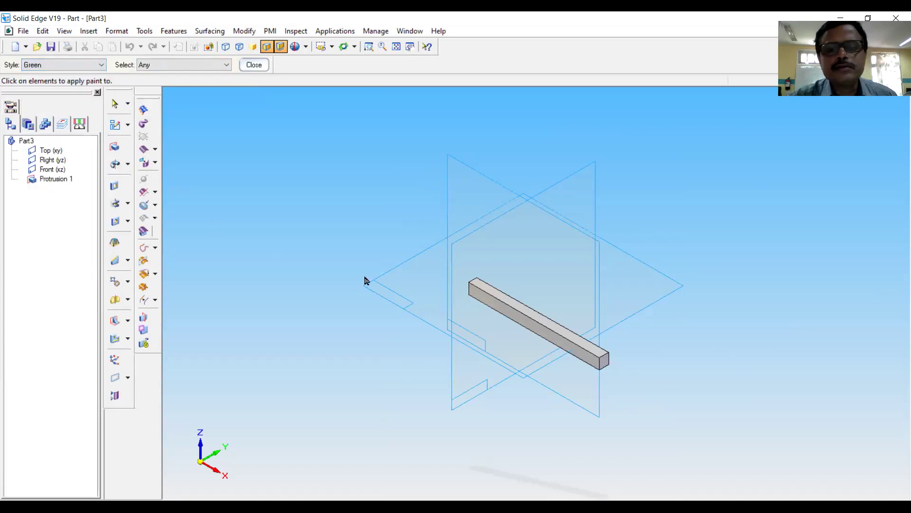
{"action": "left_click", "coordinate": [504, 312]}
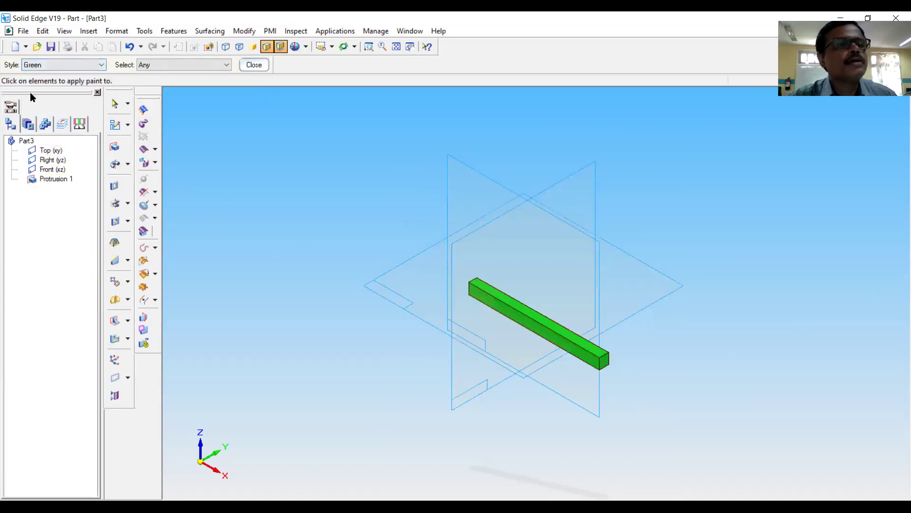
{"action": "left_click", "coordinate": [115, 105]}
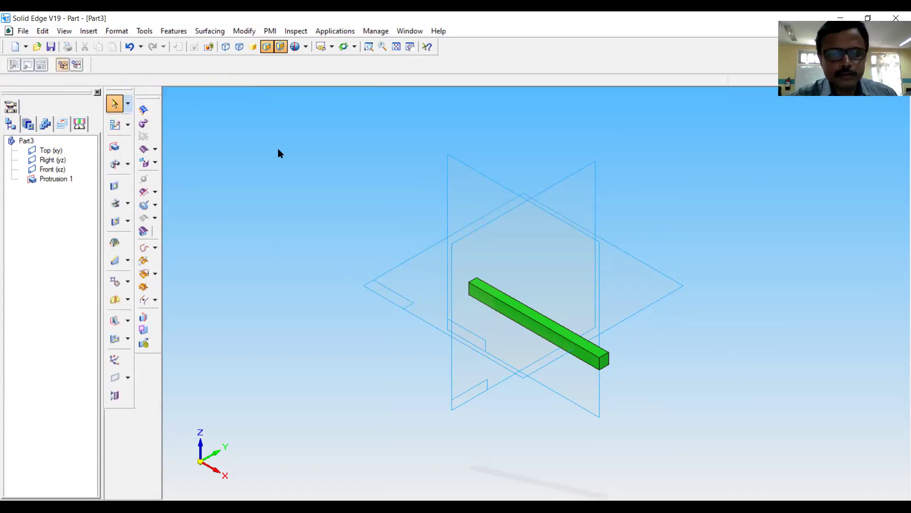
Save the part as key in the muff coupling folder, accepting the default file properties
{"action": "left_click", "coordinate": [23, 30]}
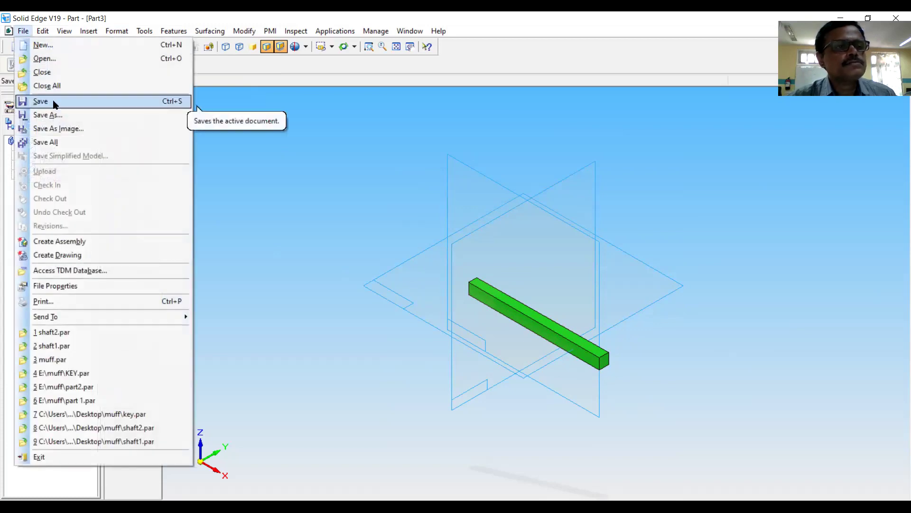
{"action": "left_click", "coordinate": [55, 285]}
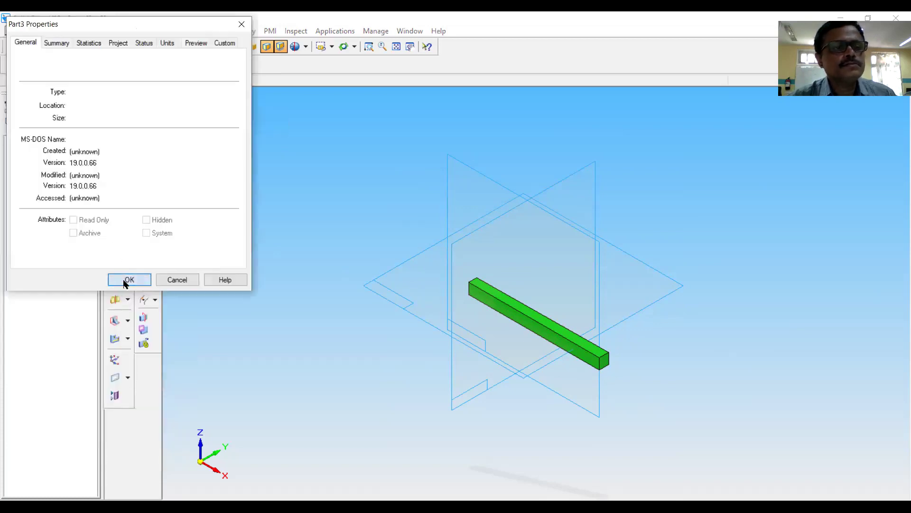
{"action": "key", "text": "Return"}
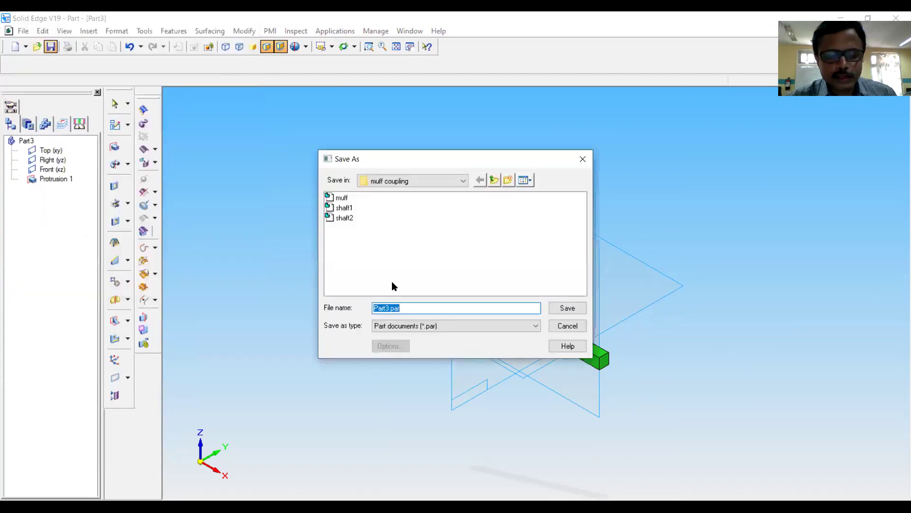
{"action": "type", "text": "key"}
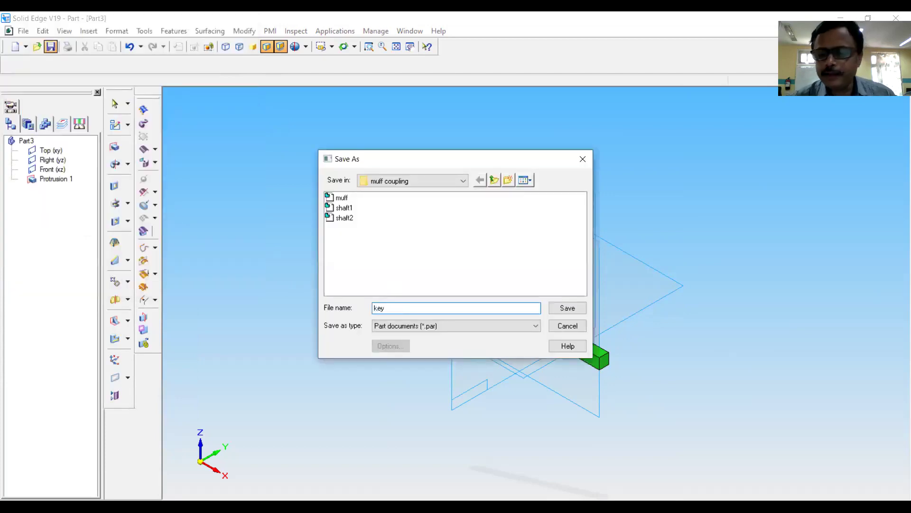
{"action": "key", "text": "Return"}
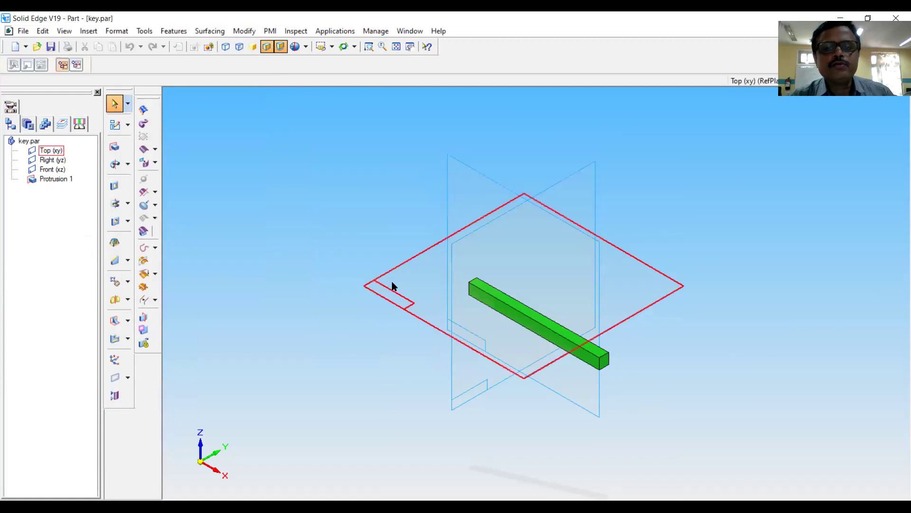
Start a new assembly and place the muff part from the muff coupling folder on New Volume (F:) as the first component
{"action": "left_click", "coordinate": [26, 50]}
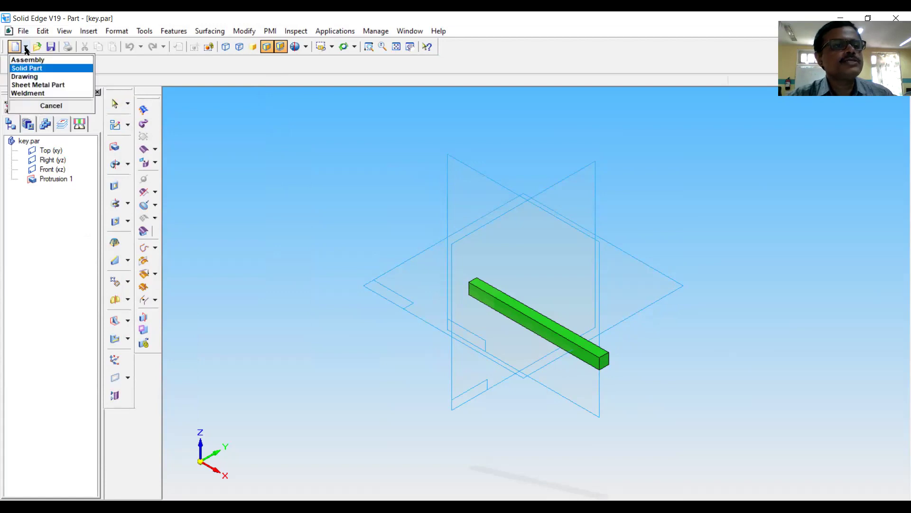
{"action": "left_click", "coordinate": [33, 64]}
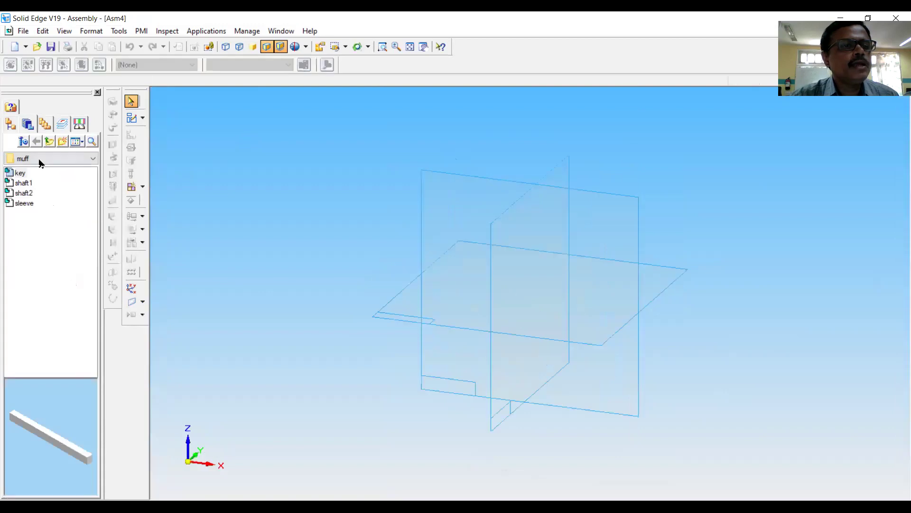
{"action": "left_click", "coordinate": [93, 159]}
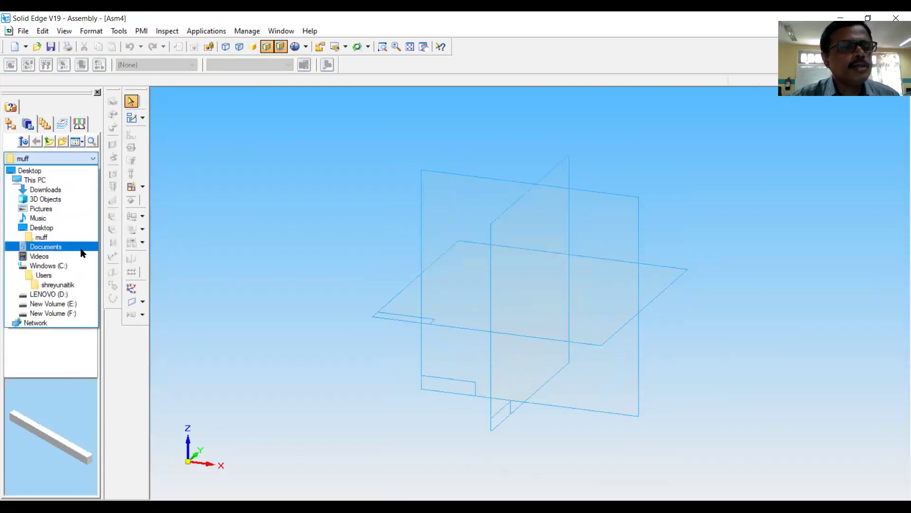
{"action": "left_click", "coordinate": [72, 313]}
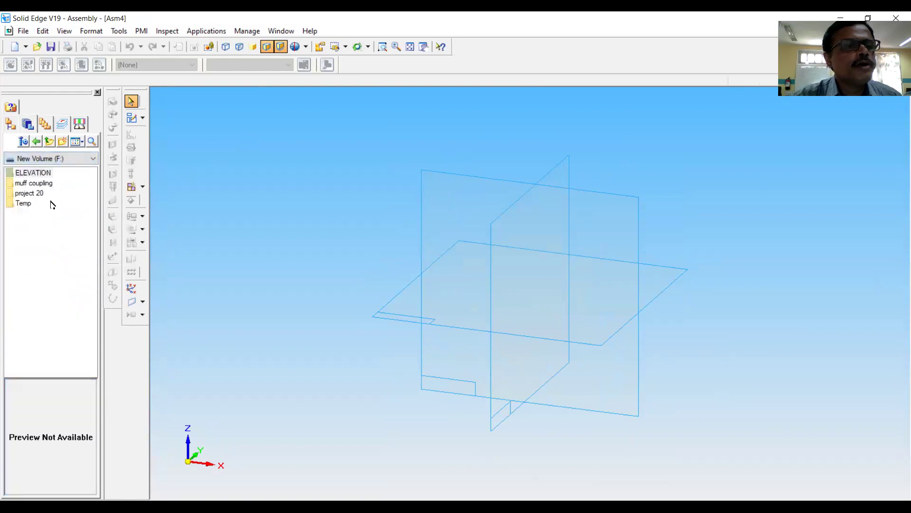
{"action": "double_click", "coordinate": [53, 183]}
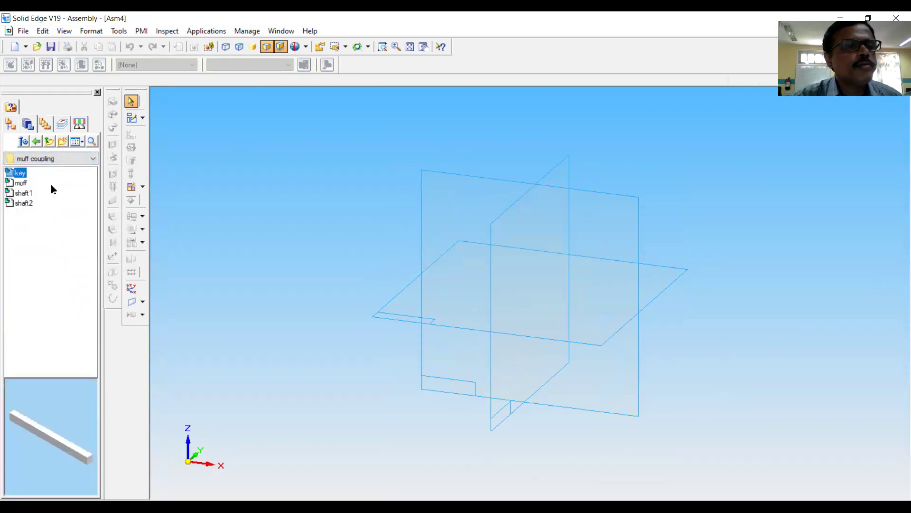
{"action": "left_click", "coordinate": [8, 185]}
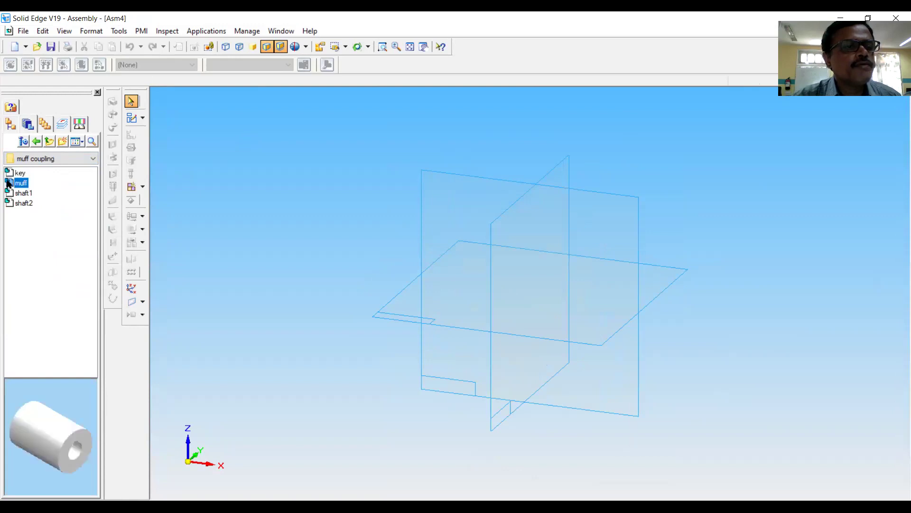
{"action": "double_click", "coordinate": [9, 183]}
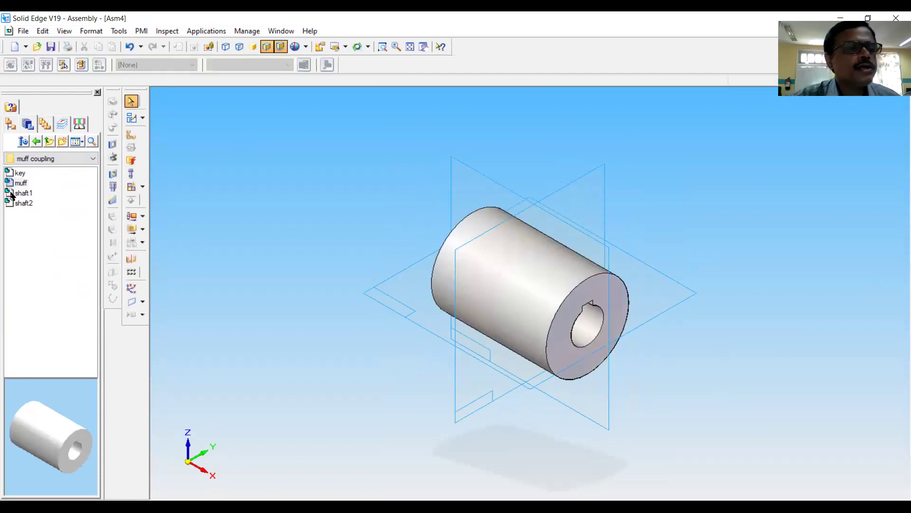
Place shaft1 with an Insert relationship, matching its cylinder to the muff bore and its slotted end face to the muff's end face
{"action": "double_click", "coordinate": [8, 193]}
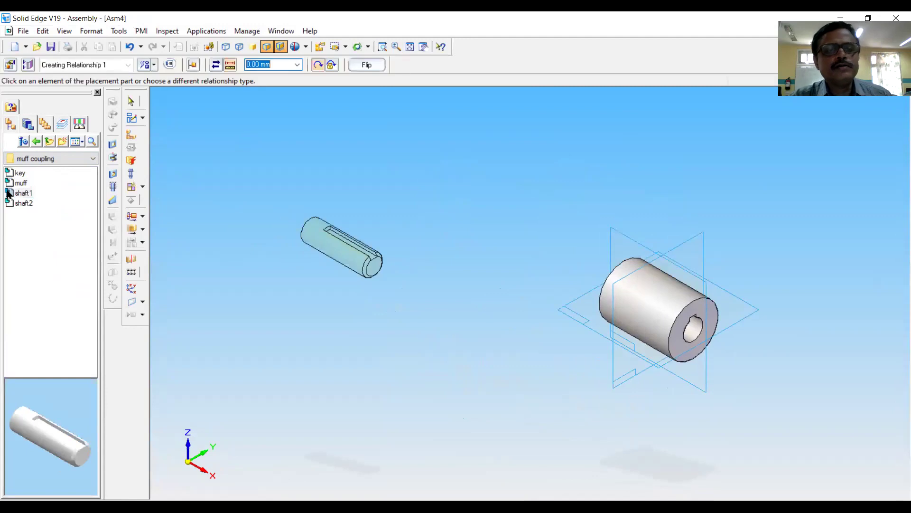
{"action": "left_click", "coordinate": [150, 64]}
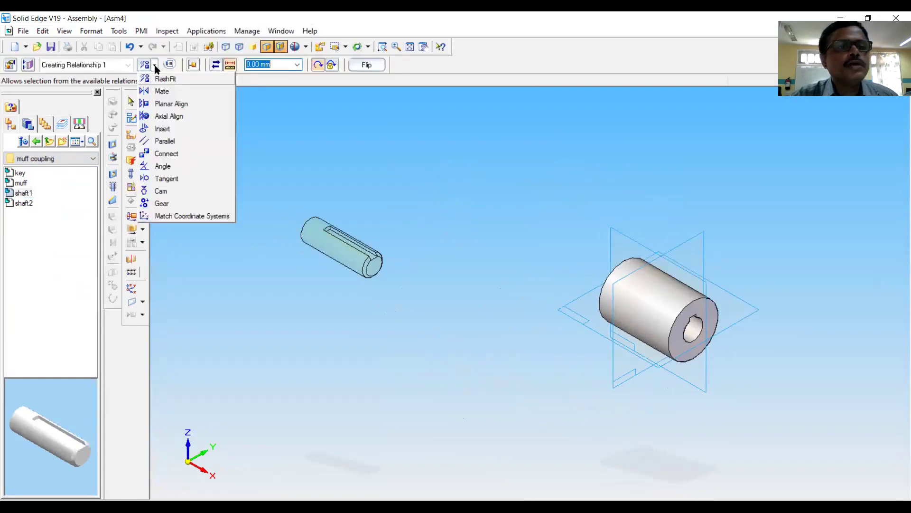
{"action": "left_click", "coordinate": [163, 128]}
{"action": "left_click", "coordinate": [344, 260]}
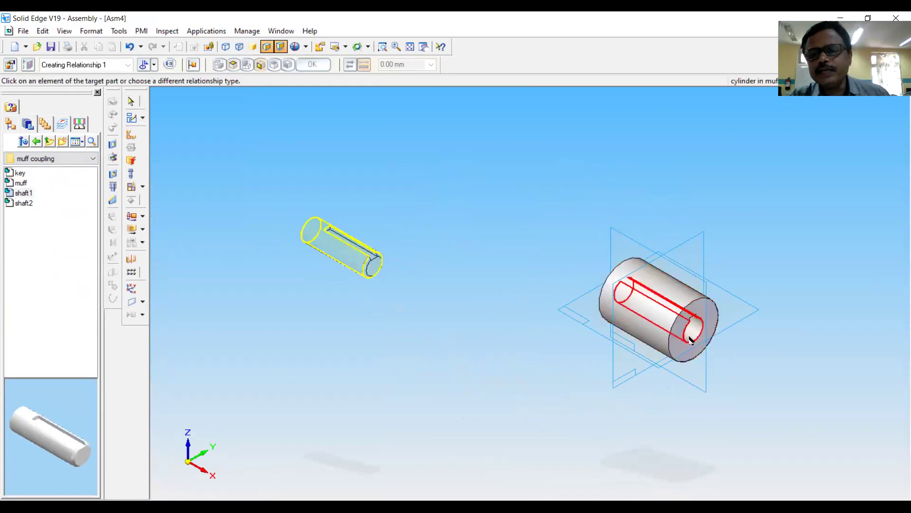
{"action": "left_click", "coordinate": [690, 339]}
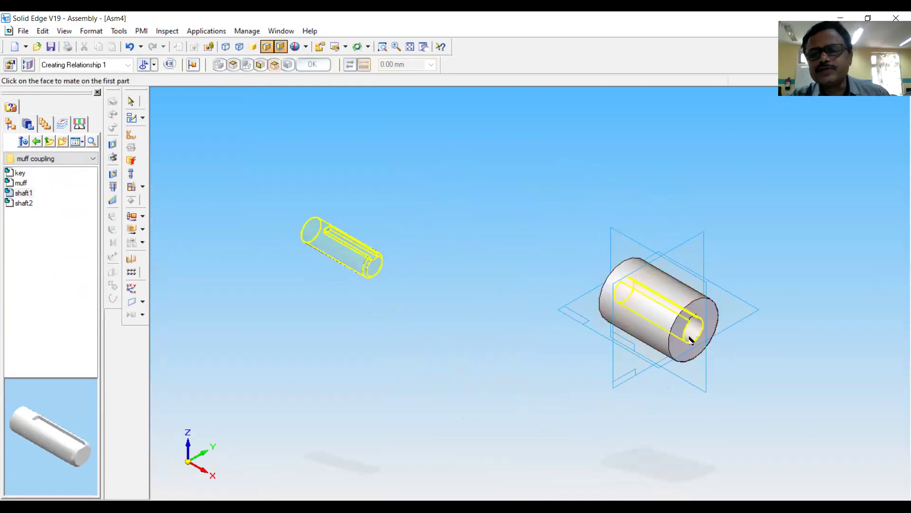
{"action": "left_click", "coordinate": [374, 270]}
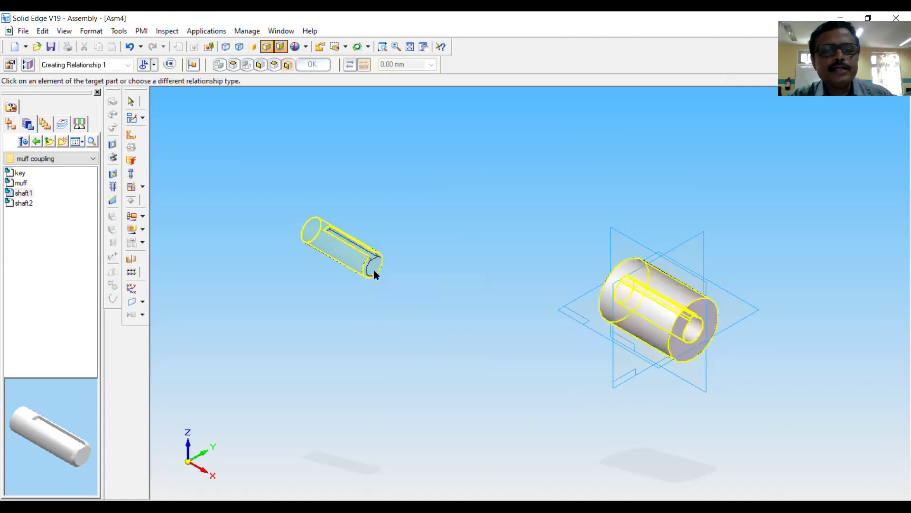
{"action": "left_click", "coordinate": [677, 337]}
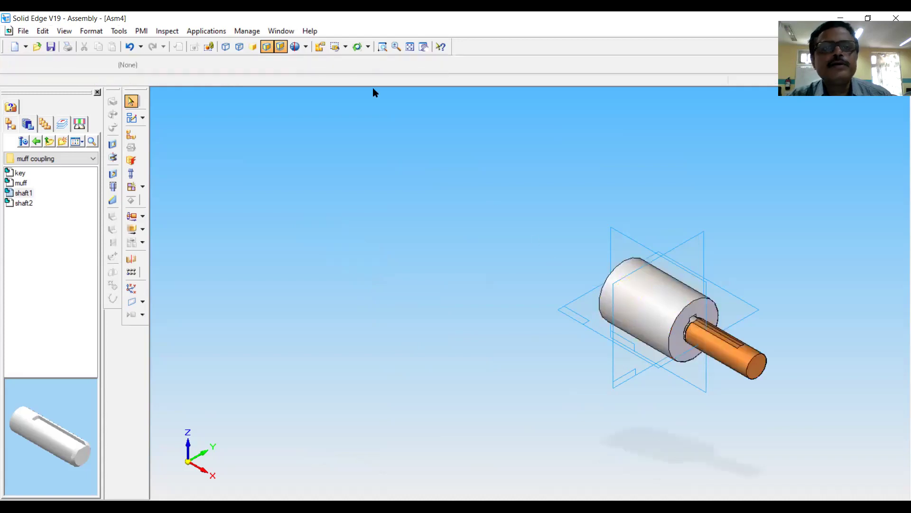
{"action": "left_click", "coordinate": [411, 46]}
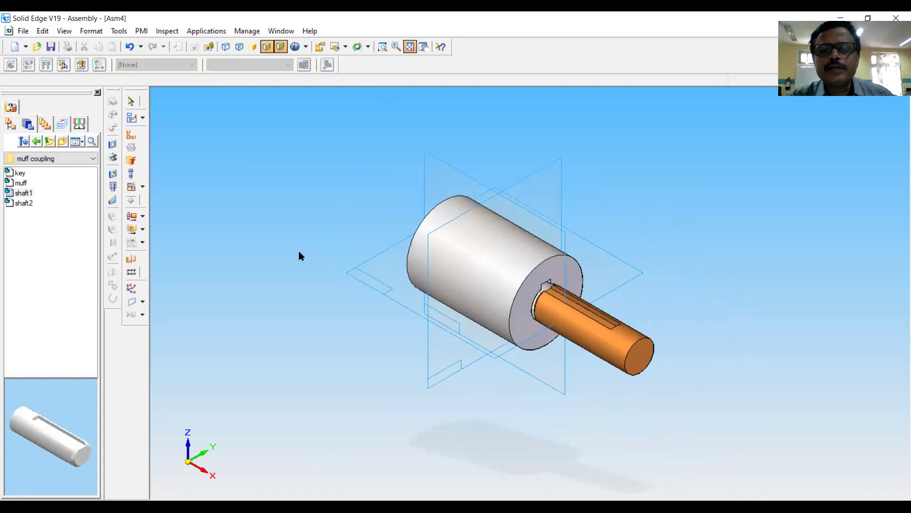
Set shaft1's offset variable V312 to -44 mm in the assembly's variable table so the shaft sits inside the muff
{"action": "left_click", "coordinate": [118, 31]}
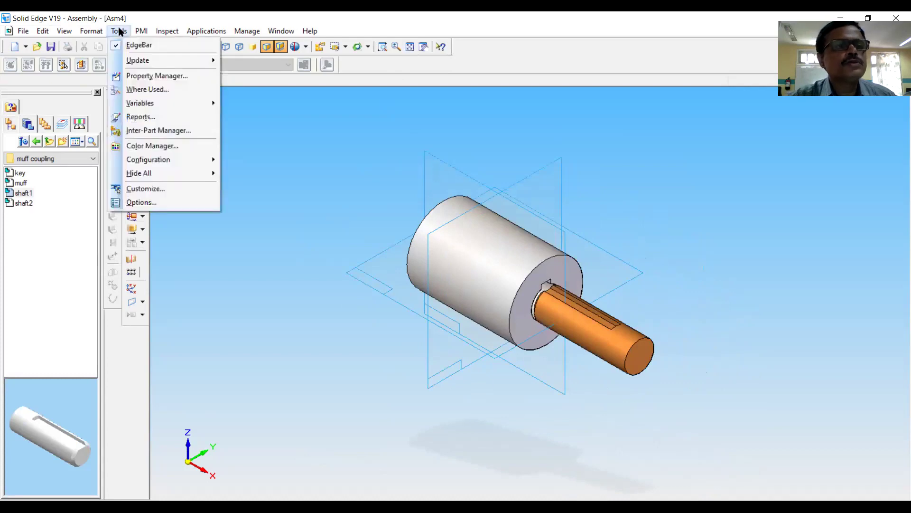
{"action": "mouse_move", "coordinate": [153, 105]}
{"action": "left_click", "coordinate": [230, 103]}
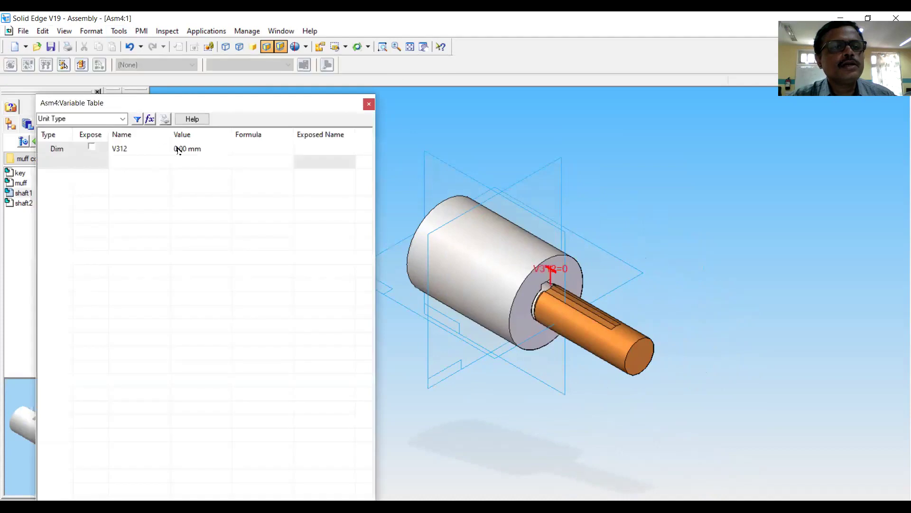
{"action": "left_click", "coordinate": [179, 149]}
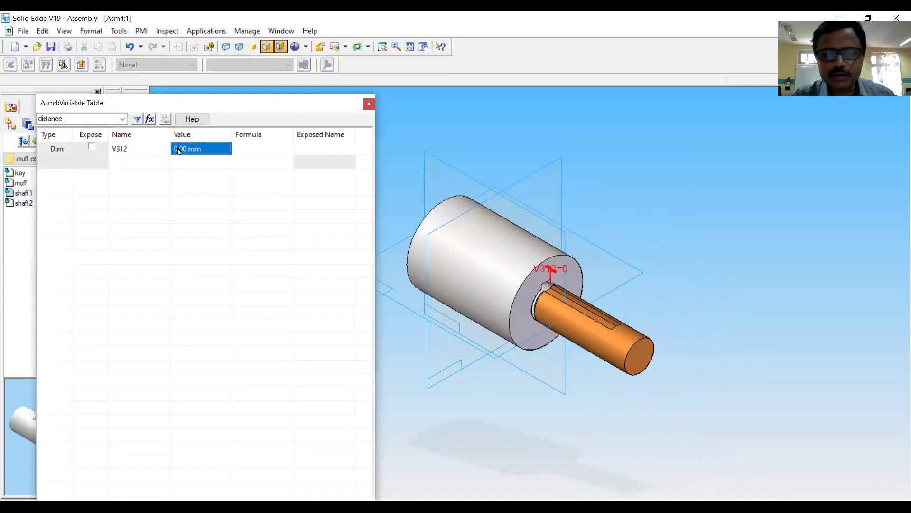
{"action": "key", "text": "BackSpace"}
{"action": "type", "text": "-44"}
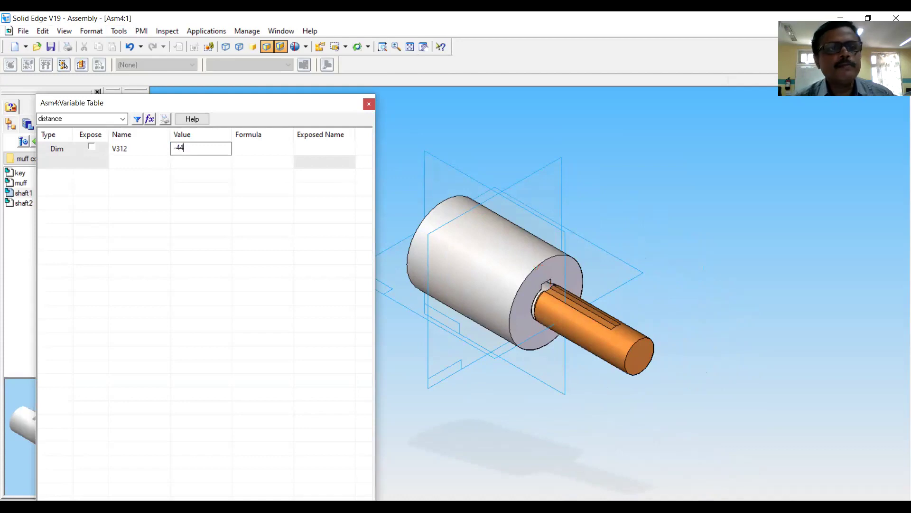
{"action": "key", "text": "Return"}
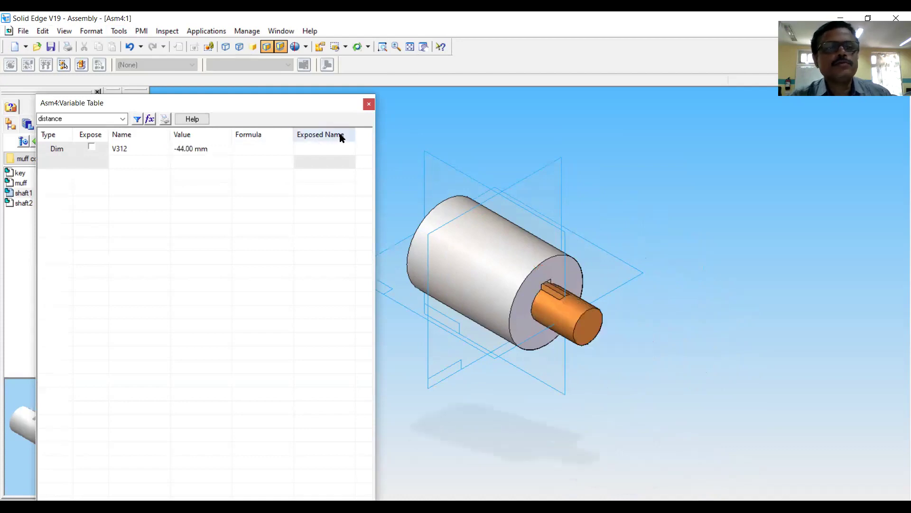
{"action": "left_click", "coordinate": [369, 104]}
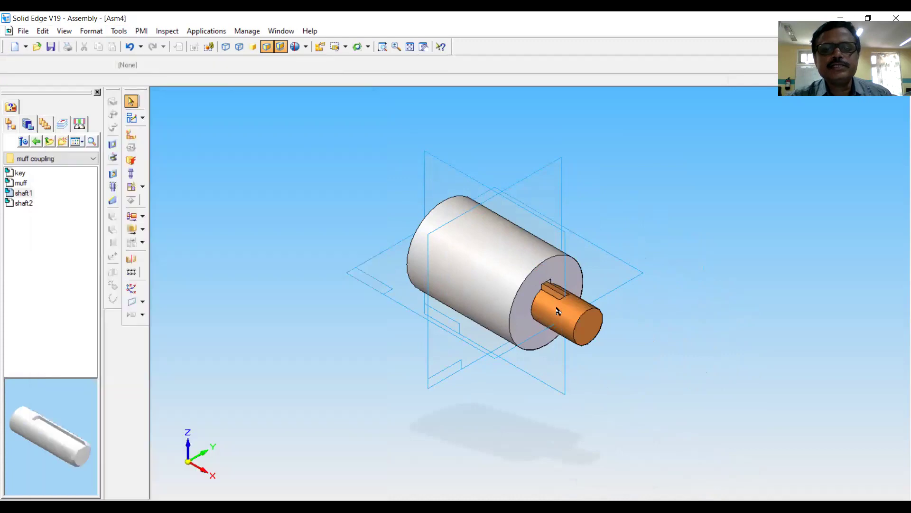
Place shaft2 with an Insert relationship, aligning its cylinder with shaft1 and mating its slotted end face to shaft1's inner end face
{"action": "double_click", "coordinate": [9, 203]}
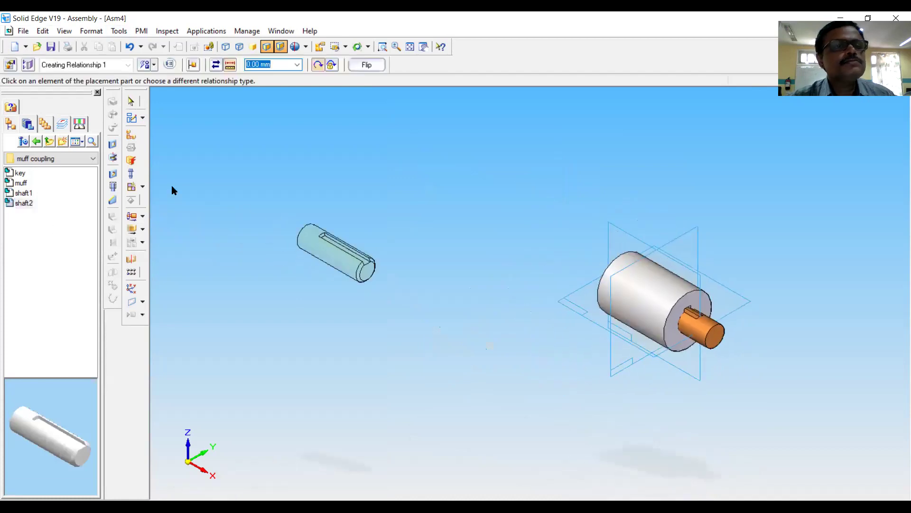
{"action": "left_click", "coordinate": [131, 137]}
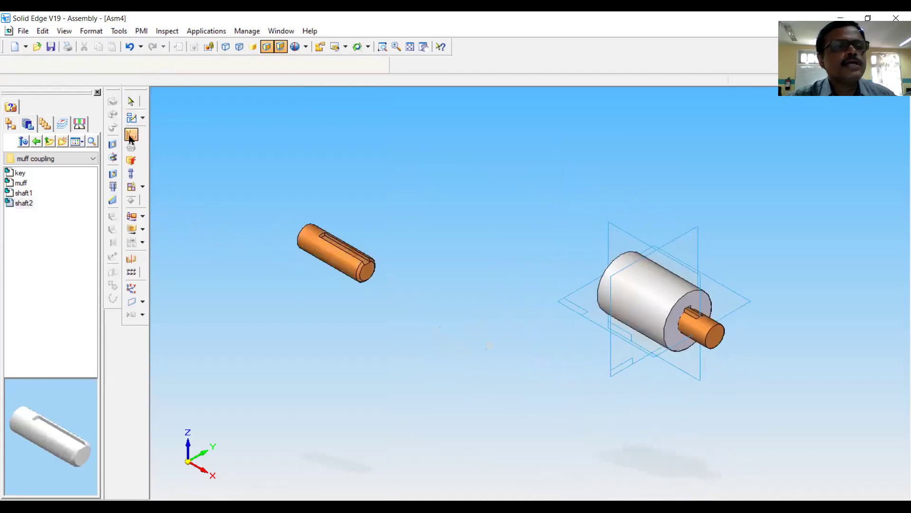
{"action": "left_click", "coordinate": [155, 65]}
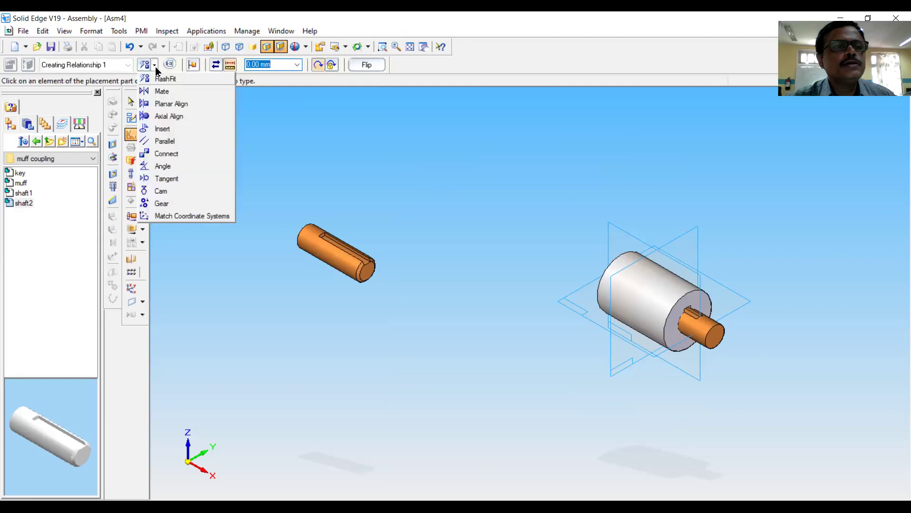
{"action": "left_click", "coordinate": [163, 129]}
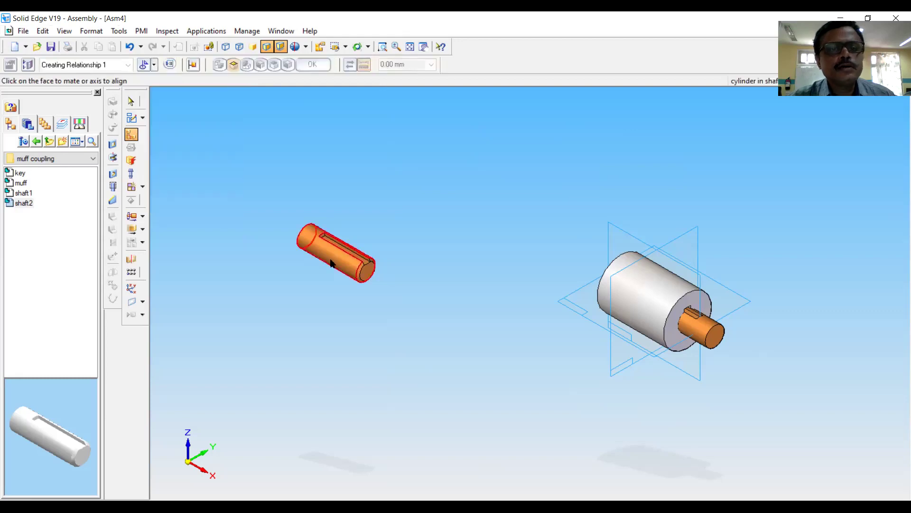
{"action": "left_click", "coordinate": [336, 264]}
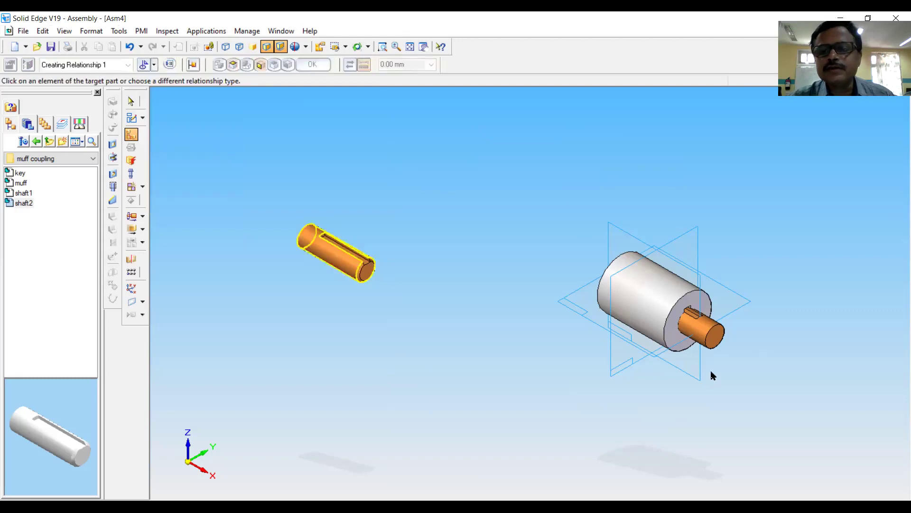
{"action": "left_click", "coordinate": [711, 340]}
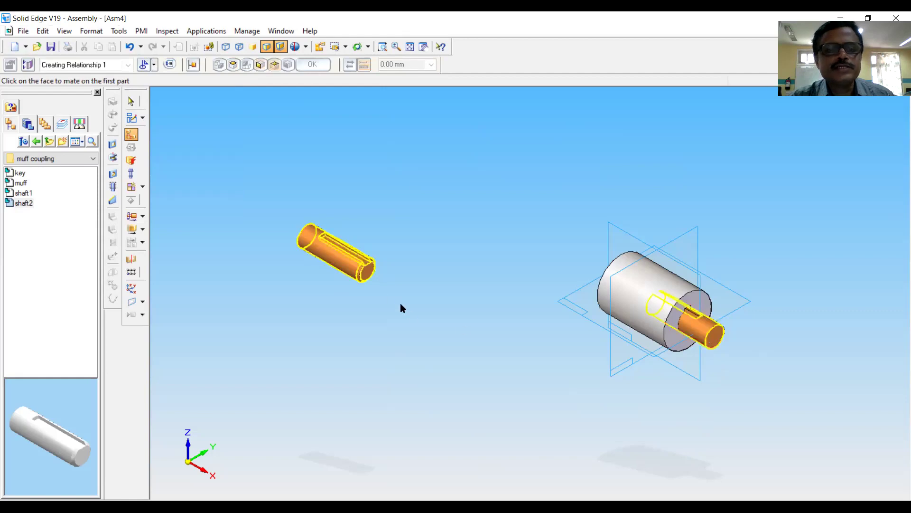
{"action": "left_click", "coordinate": [366, 272]}
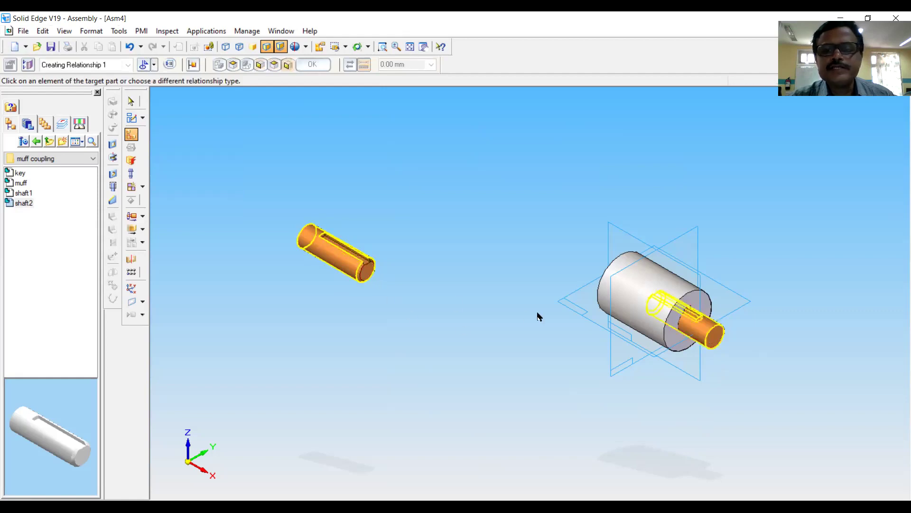
{"action": "left_click", "coordinate": [646, 308]}
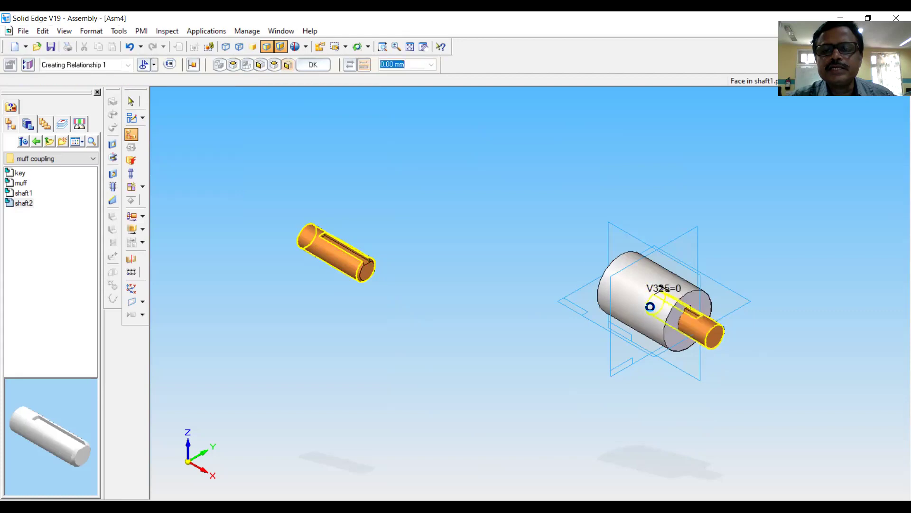
{"action": "left_click", "coordinate": [410, 47]}
{"action": "left_click", "coordinate": [131, 101]}
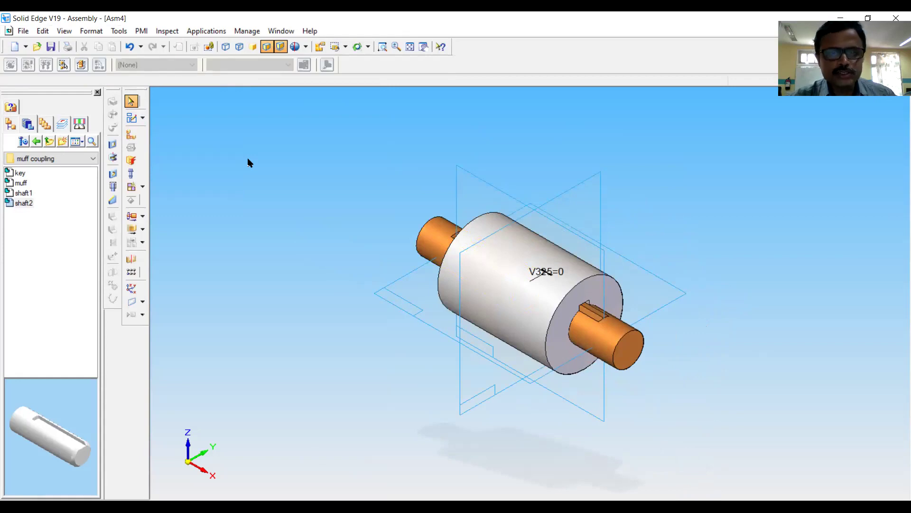
Place the key, mating its end face to the assembly's yz reference plane and its side face to the side of shaft1's slot
{"action": "left_click", "coordinate": [15, 174]}
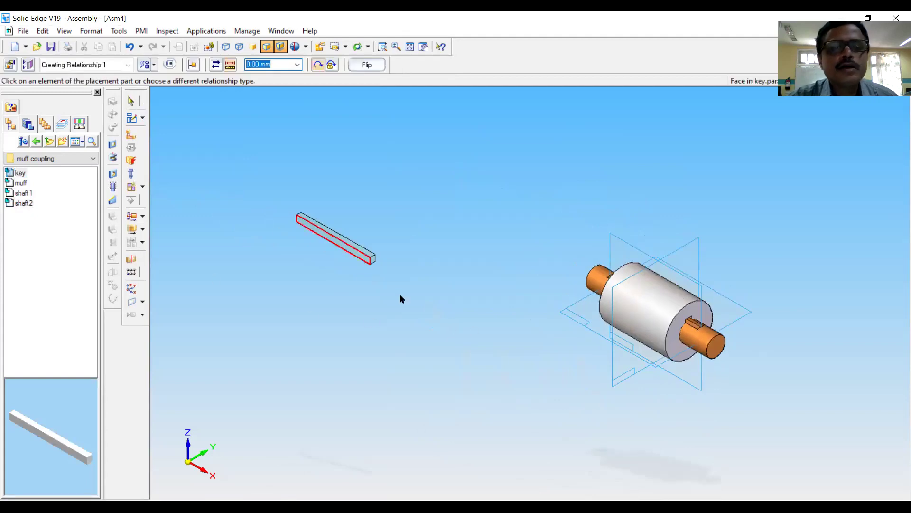
{"action": "left_click", "coordinate": [374, 264]}
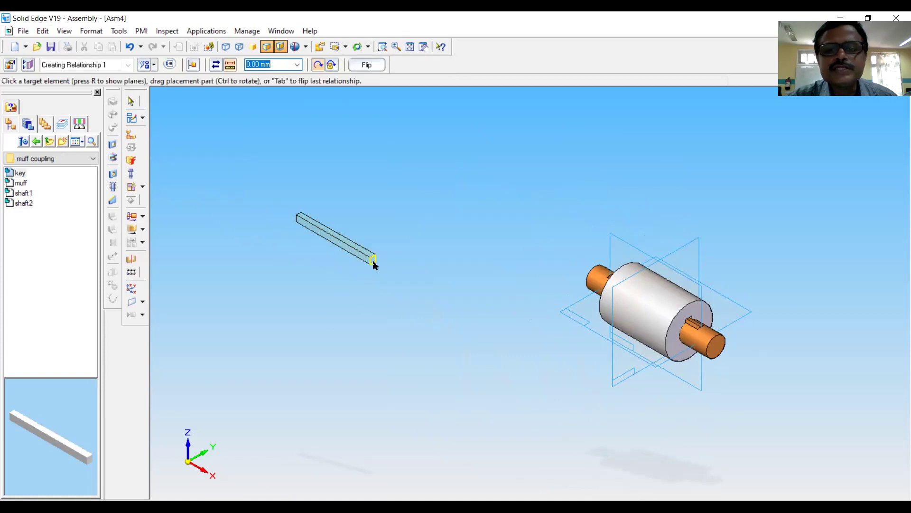
{"action": "left_click", "coordinate": [630, 279]}
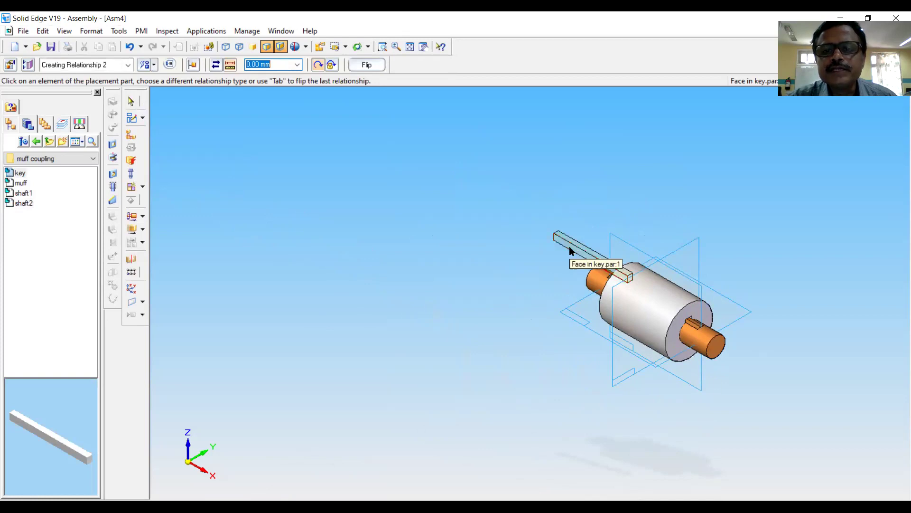
{"action": "left_click", "coordinate": [572, 251]}
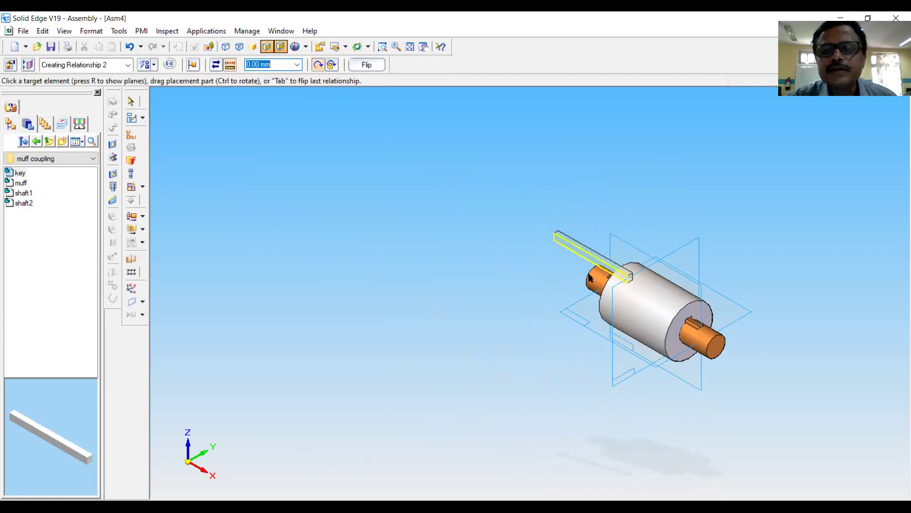
{"action": "right_click", "coordinate": [692, 326]}
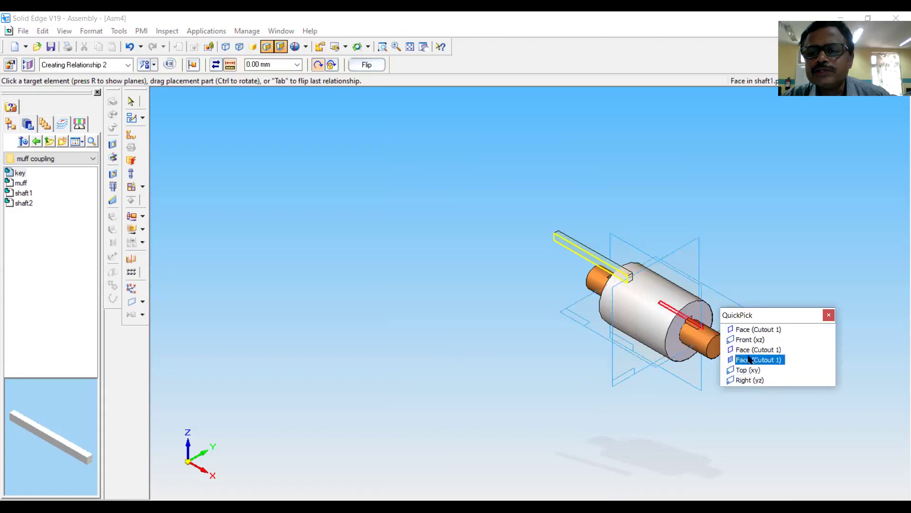
{"action": "left_click", "coordinate": [746, 330]}
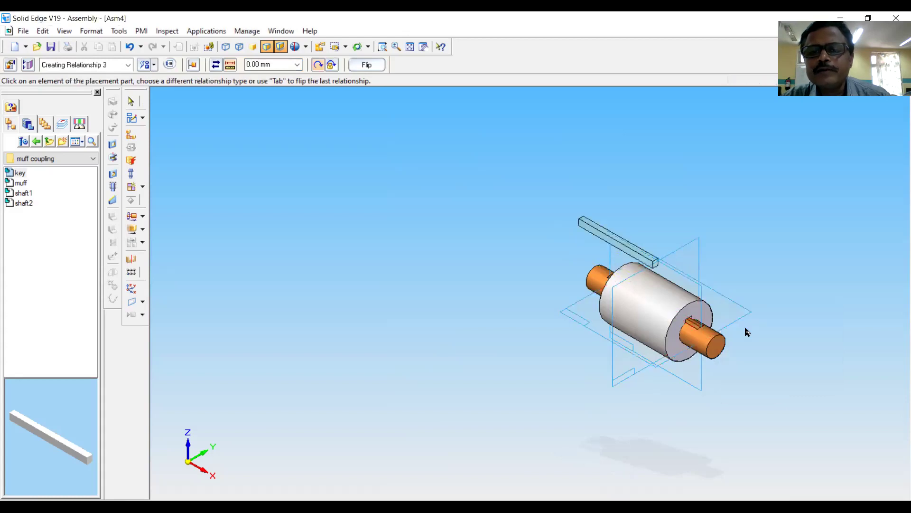
Complete the key's placement by mating its bottom face to the floor of shaft1's slot, and fit the assembly in view
{"action": "right_click", "coordinate": [646, 268]}
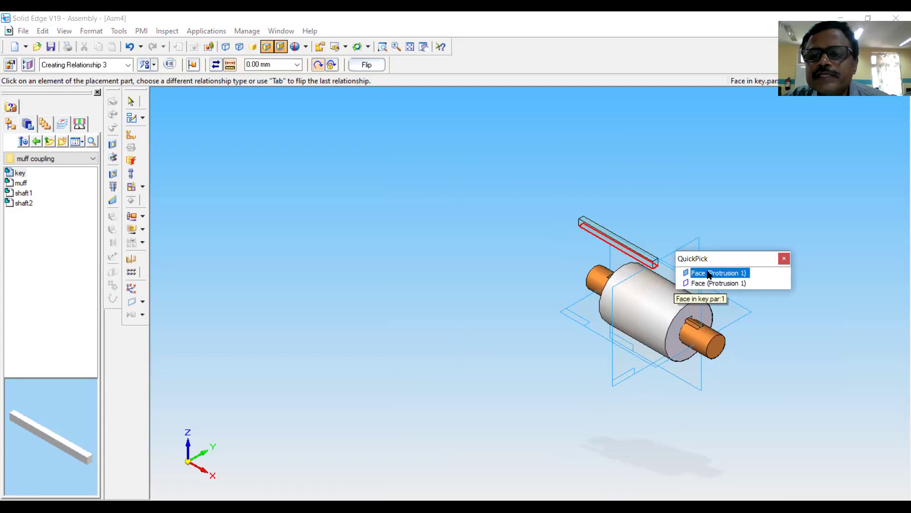
{"action": "left_click", "coordinate": [708, 273]}
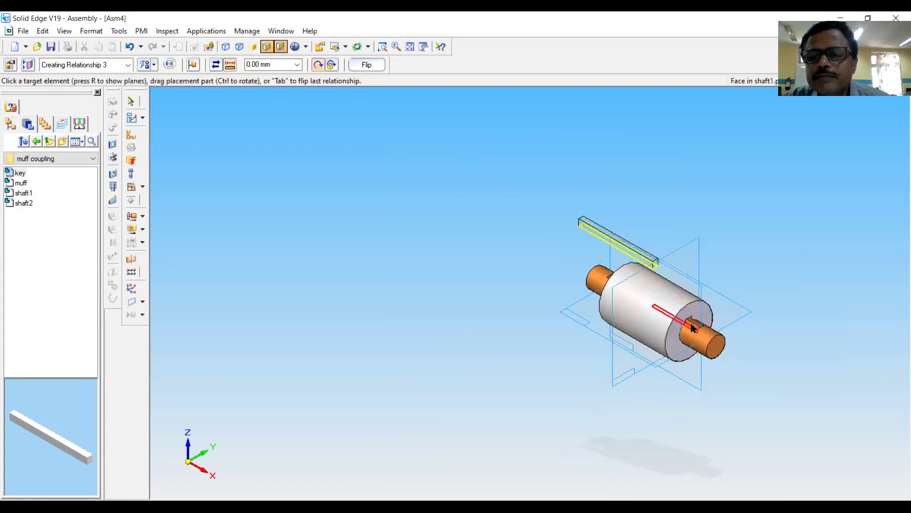
{"action": "right_click", "coordinate": [692, 327]}
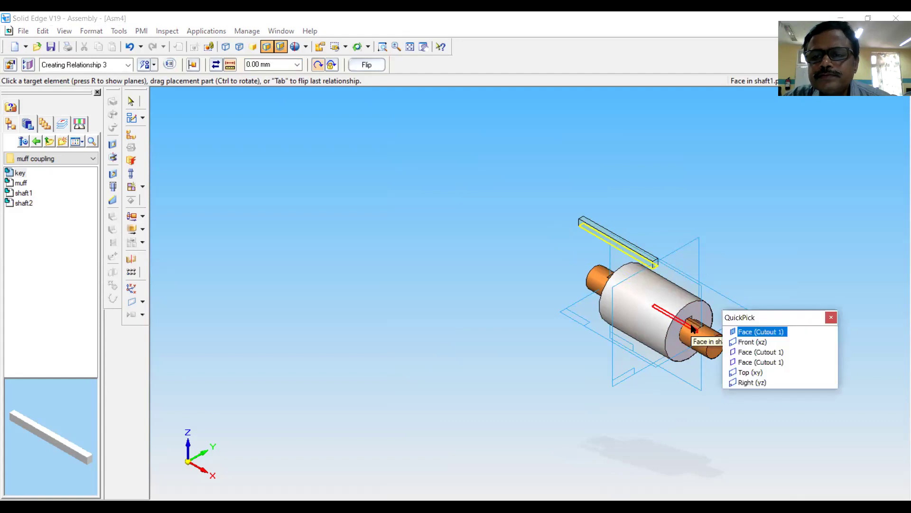
{"action": "left_click", "coordinate": [757, 356]}
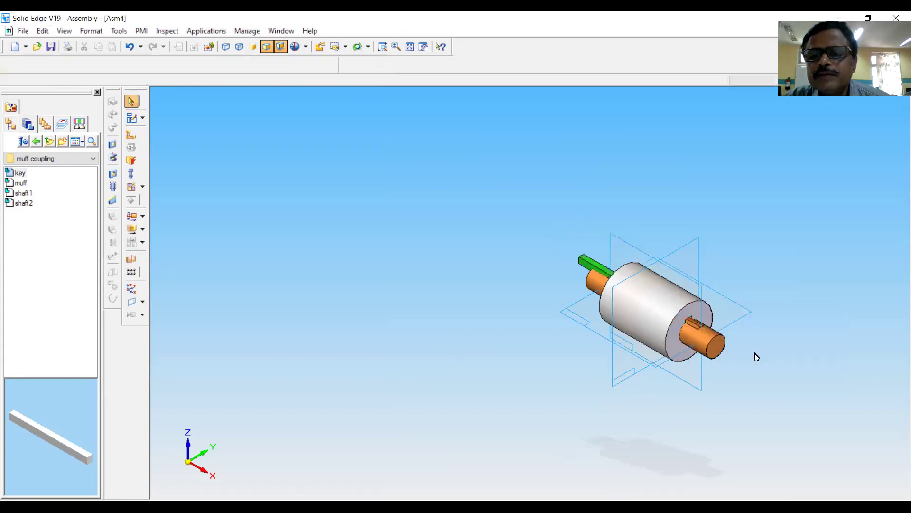
{"action": "left_click", "coordinate": [409, 47]}
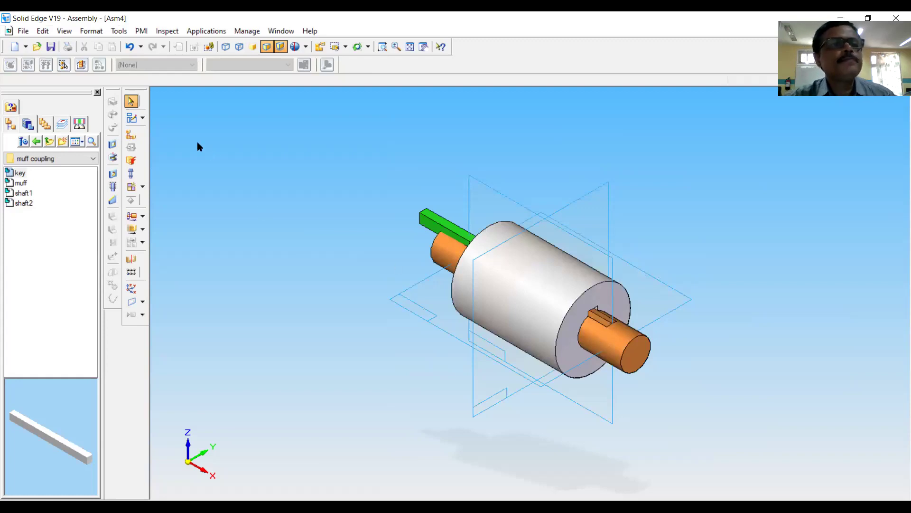
Open the assembly's variable table
{"action": "left_click", "coordinate": [119, 31]}
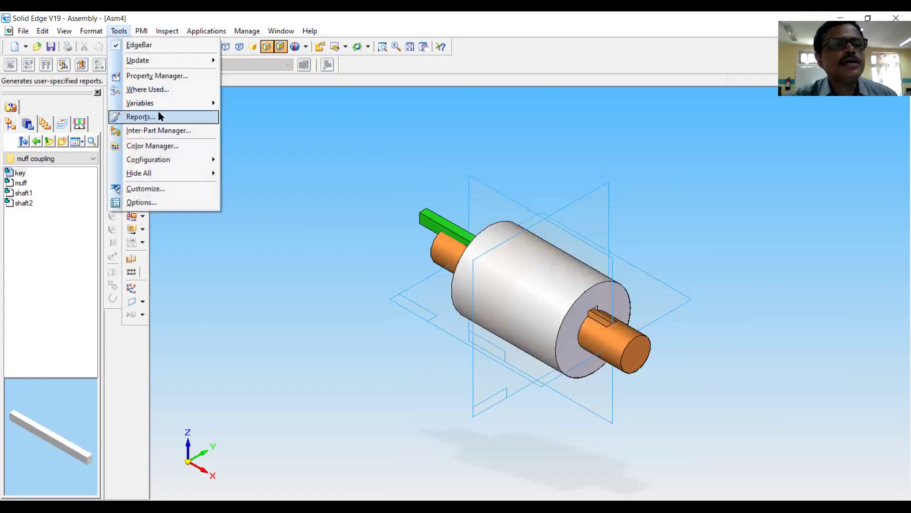
{"action": "mouse_move", "coordinate": [160, 105]}
{"action": "left_click", "coordinate": [243, 104]}
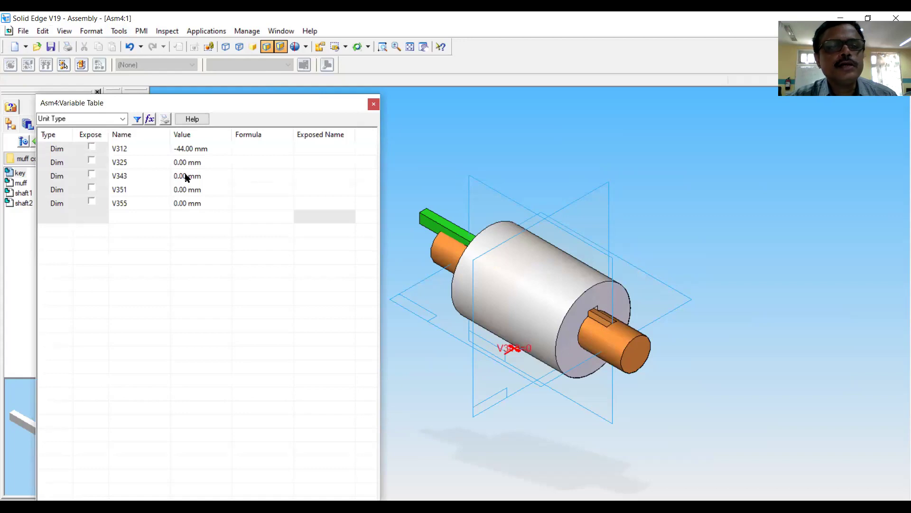
{"action": "left_click", "coordinate": [186, 176]}
{"action": "left_click", "coordinate": [189, 164]}
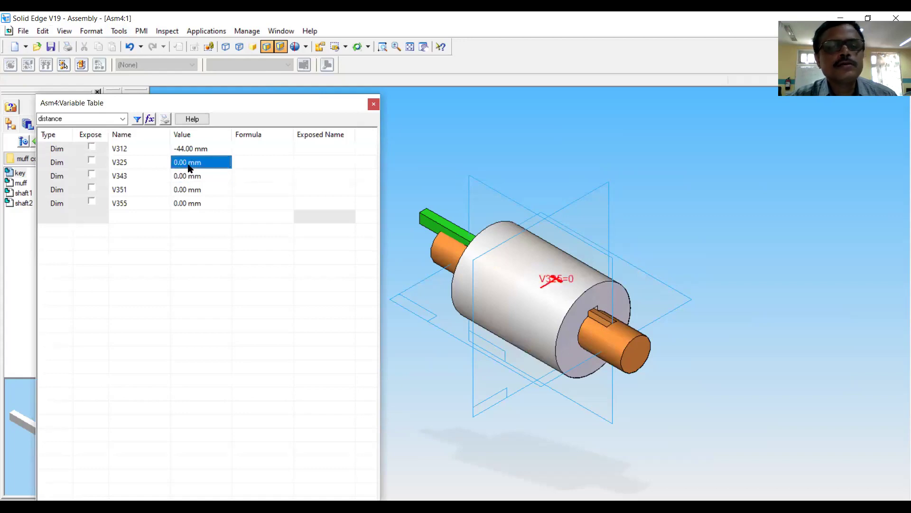
{"action": "left_click", "coordinate": [189, 165]}
{"action": "type", "text": "-49"}
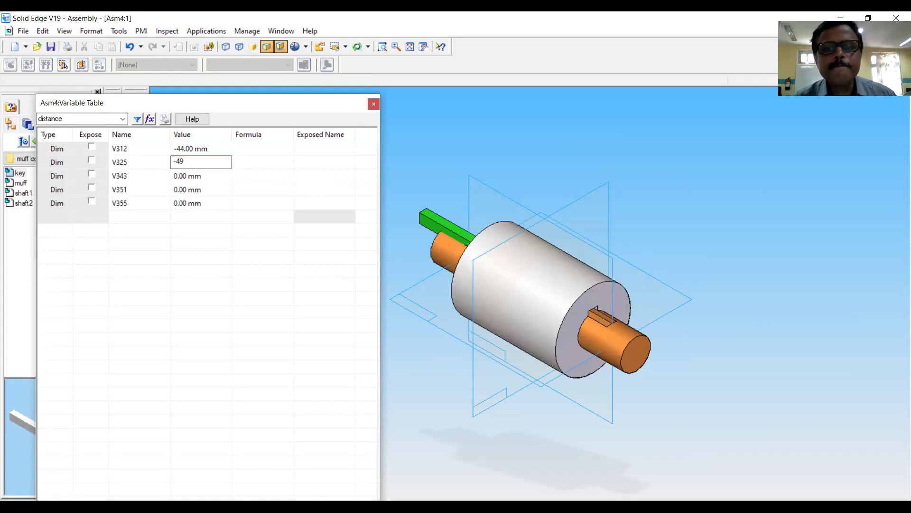
{"action": "key", "text": "Return"}
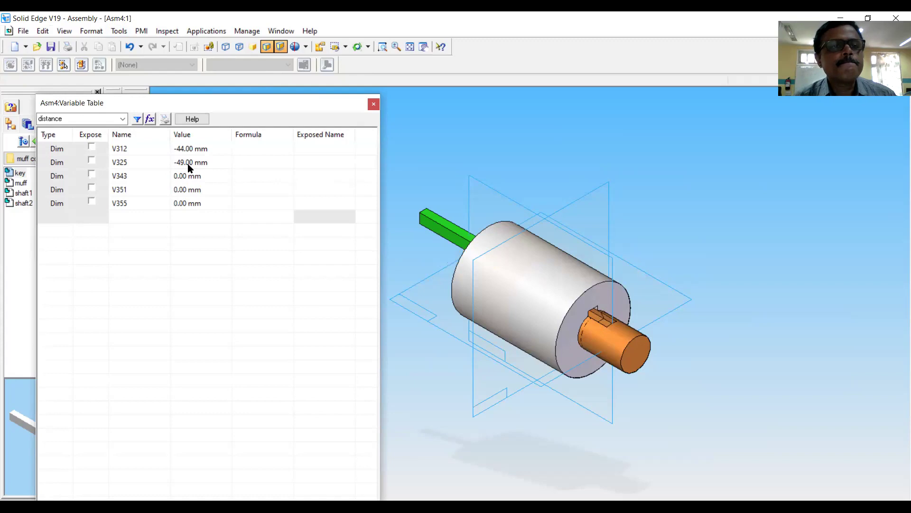
{"action": "left_click", "coordinate": [188, 164]}
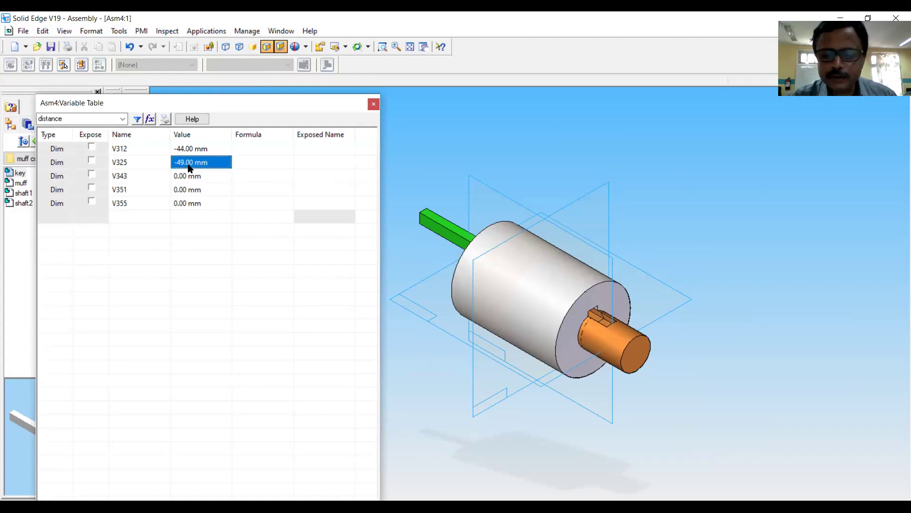
{"action": "type", "text": "0"}
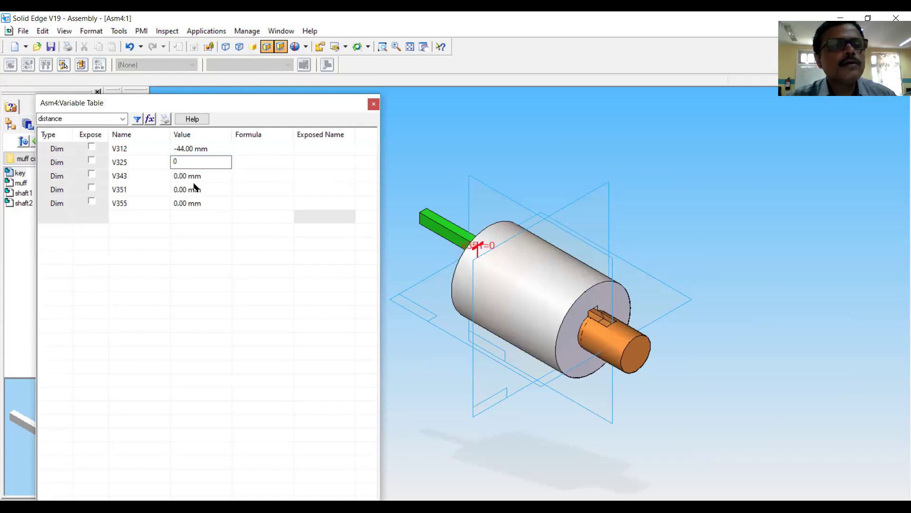
{"action": "key", "text": "Return"}
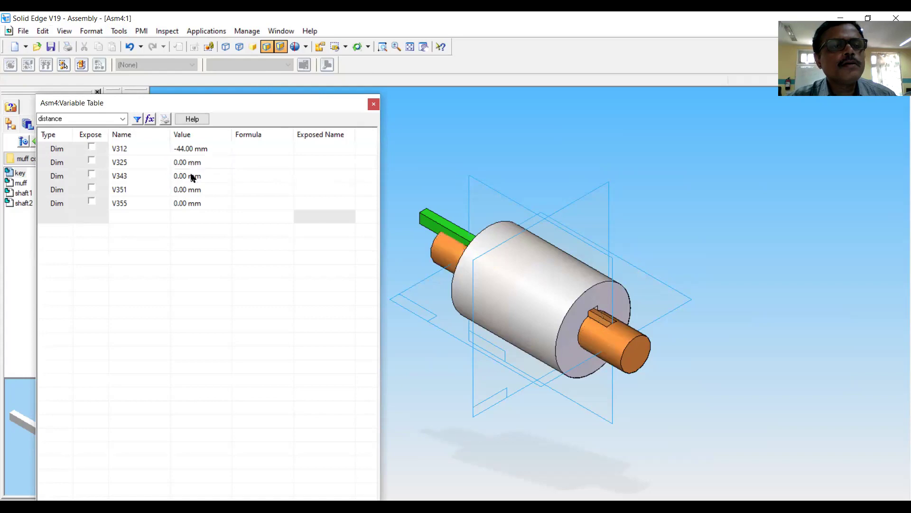
Set the key's offset variable V343 to -49 mm so it sits centrally in the muff, and close the variable table
{"action": "left_click", "coordinate": [193, 178]}
{"action": "type", "text": "-49"}
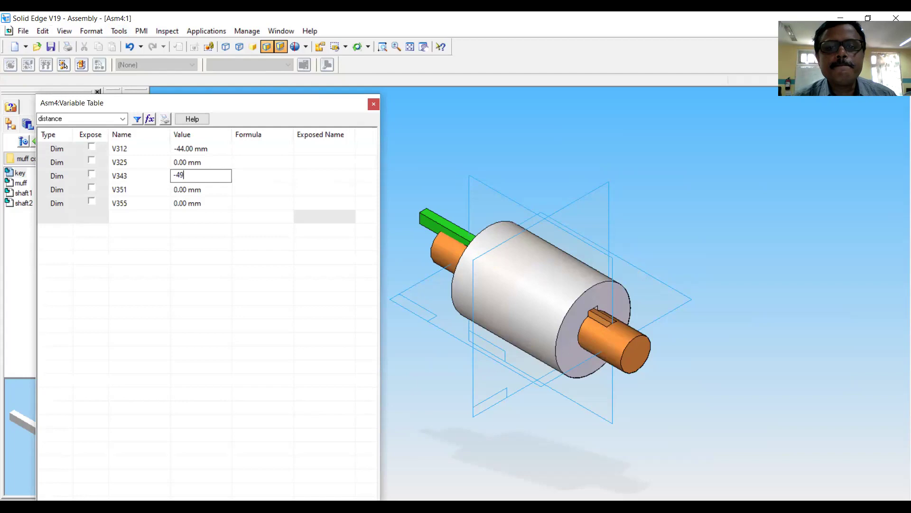
{"action": "key", "text": "Return"}
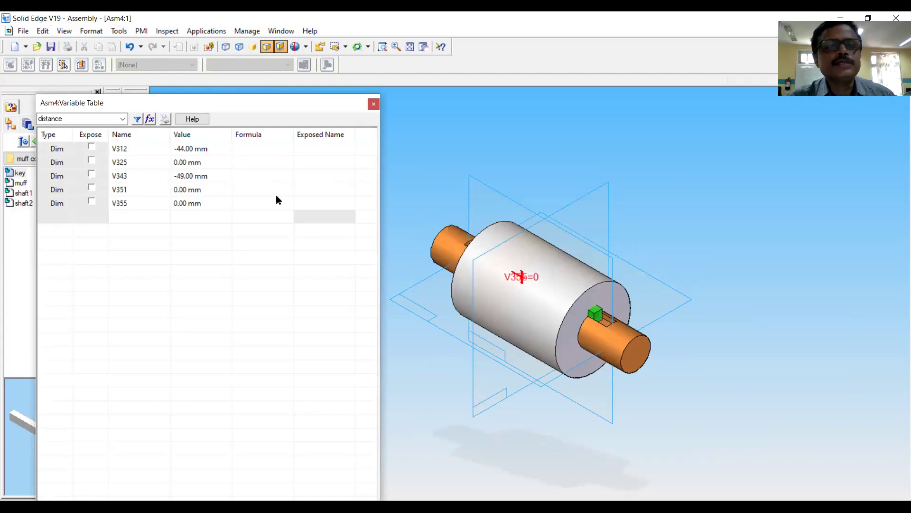
{"action": "left_click", "coordinate": [374, 104]}
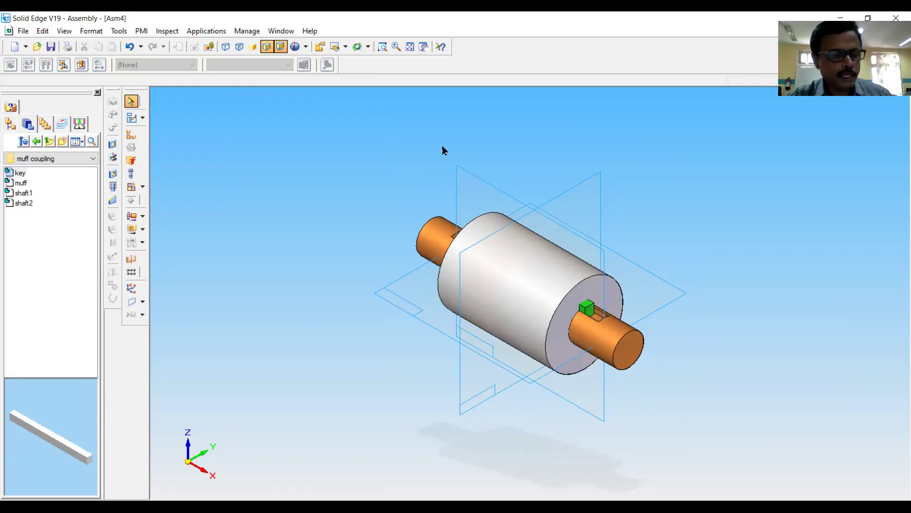
Examine the key's position in the finished coupling in front and isometric views, enlarging the isometric view
{"action": "key", "text": "ctrl+f"}
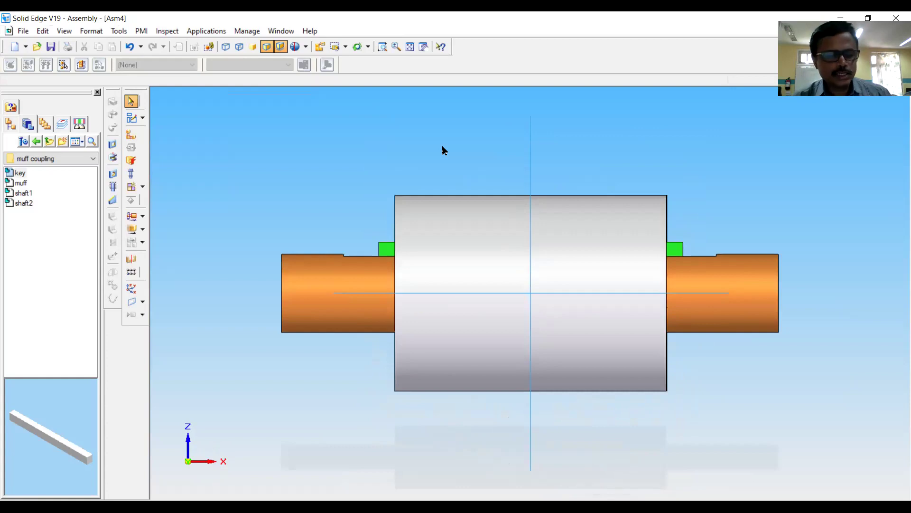
{"action": "key", "text": "ctrl+i"}
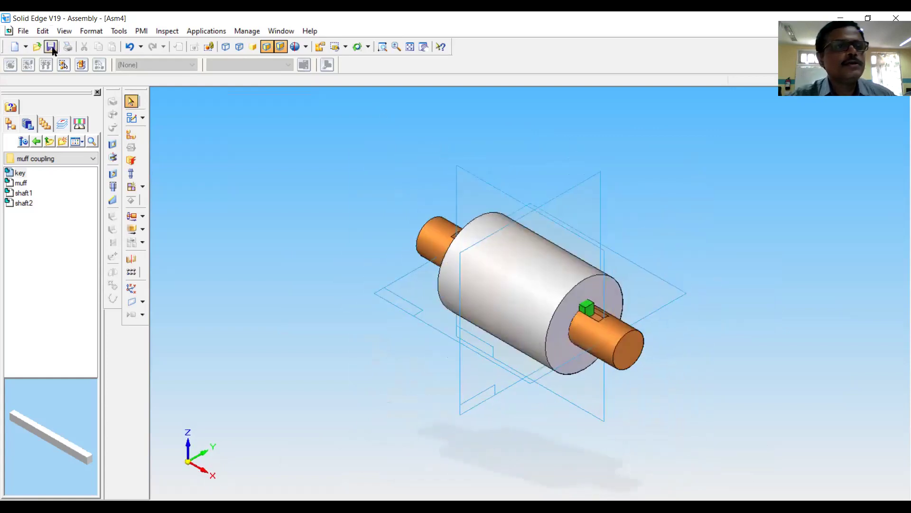
{"action": "left_click", "coordinate": [50, 46]}
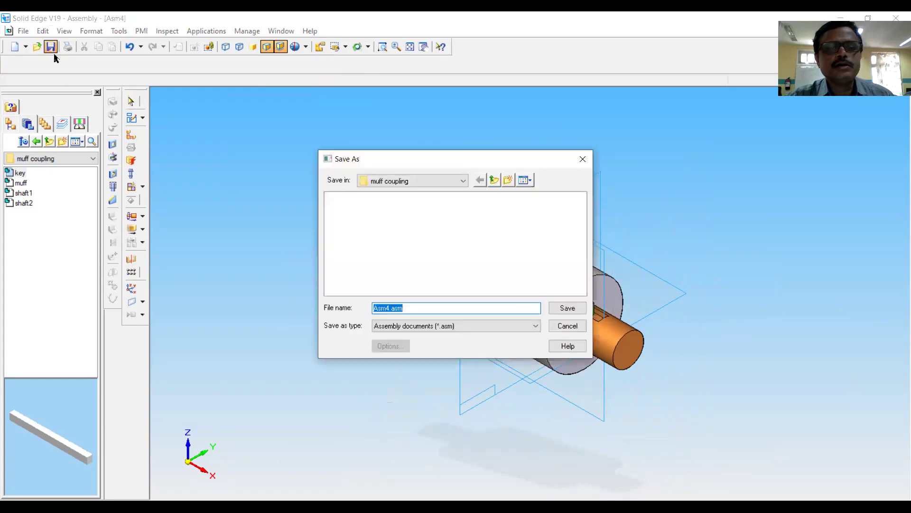
{"action": "left_click", "coordinate": [565, 328]}
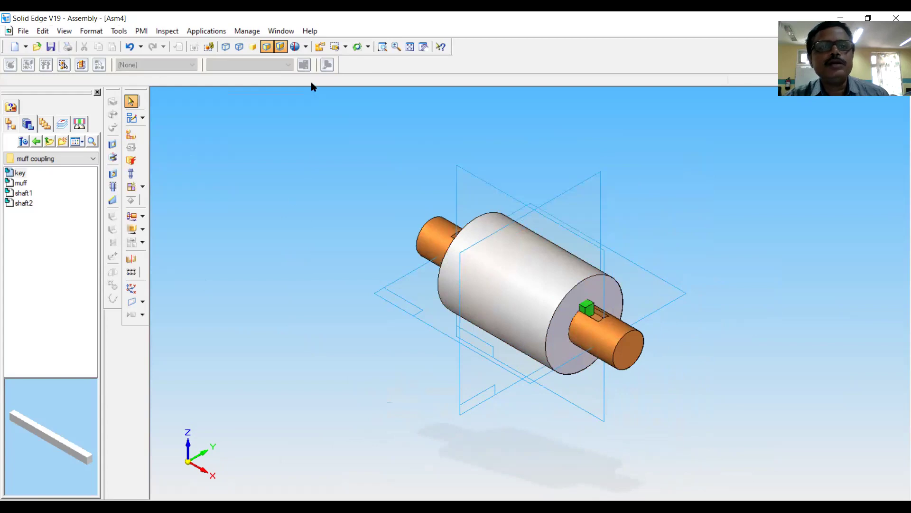
{"action": "left_click", "coordinate": [382, 47]}
{"action": "left_click_drag", "start_coordinate": [384, 170], "coordinate": [728, 420]}
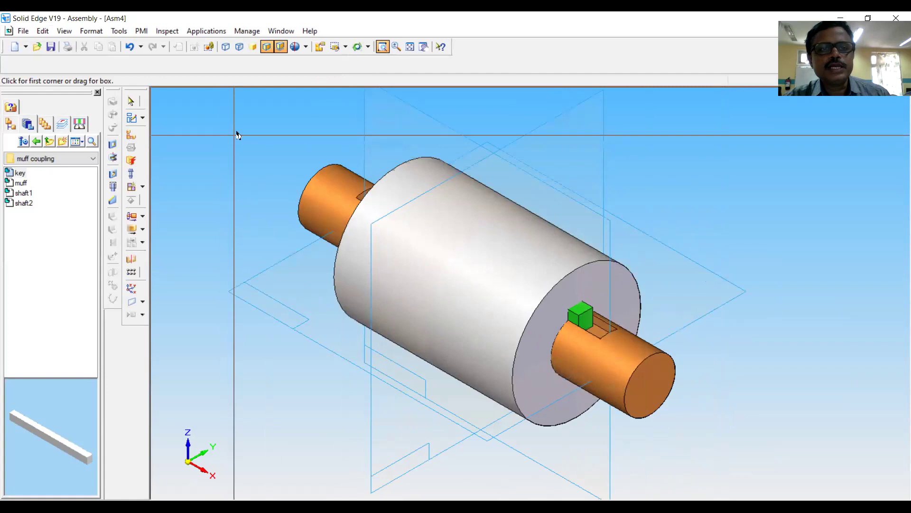
{"action": "left_click_drag", "start_coordinate": [240, 126], "coordinate": [698, 446]}
{"action": "key", "text": "Escape"}
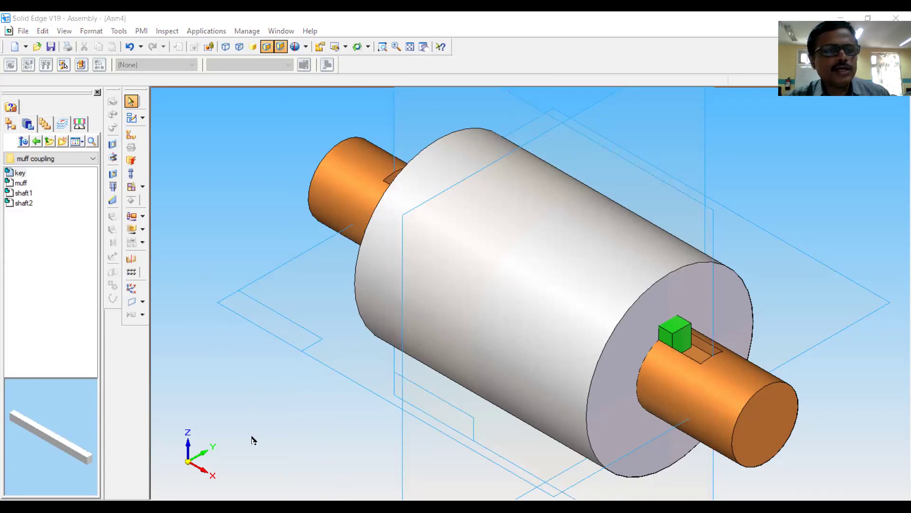
Switch to the PowerPoint presentation and show its closing Thank you slide, number 17
{"action": "key", "text": "alt+Tab"}
{"action": "scroll", "coordinate": [155, 350], "scroll_direction": "down", "scroll_amount": 10}
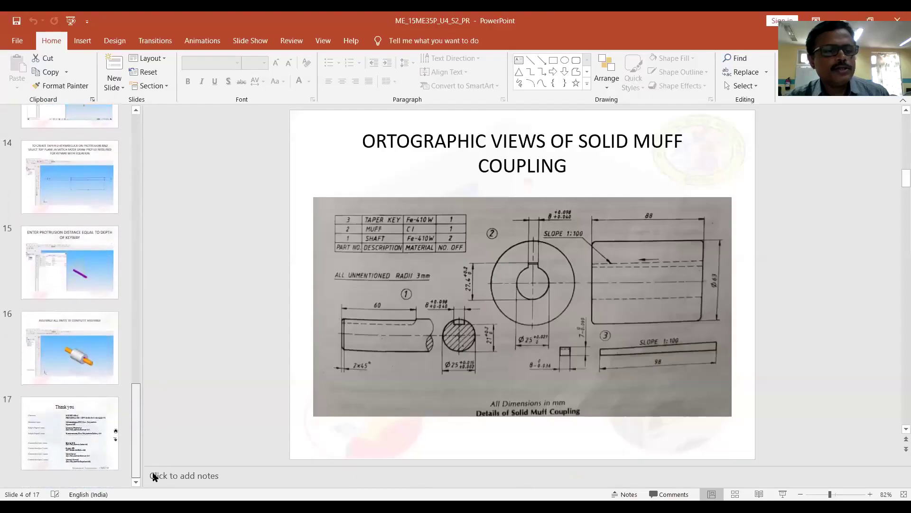
{"action": "left_click", "coordinate": [92, 451]}
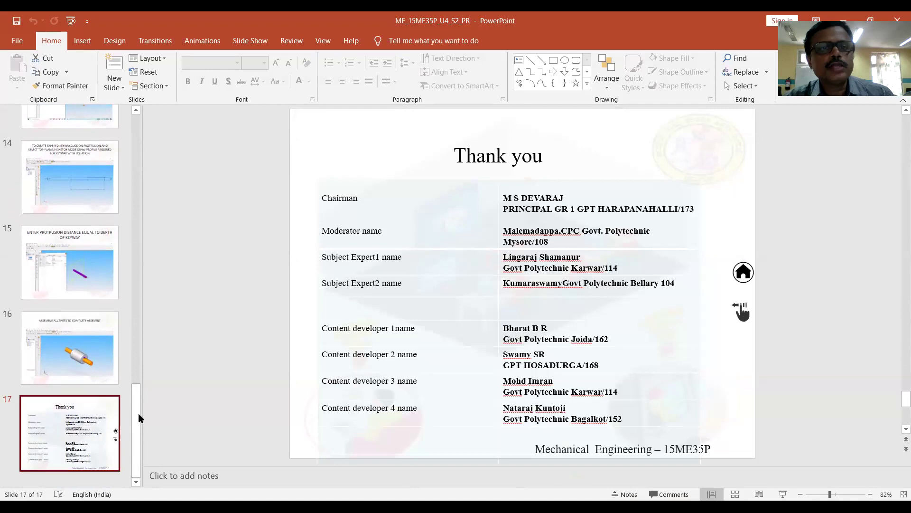